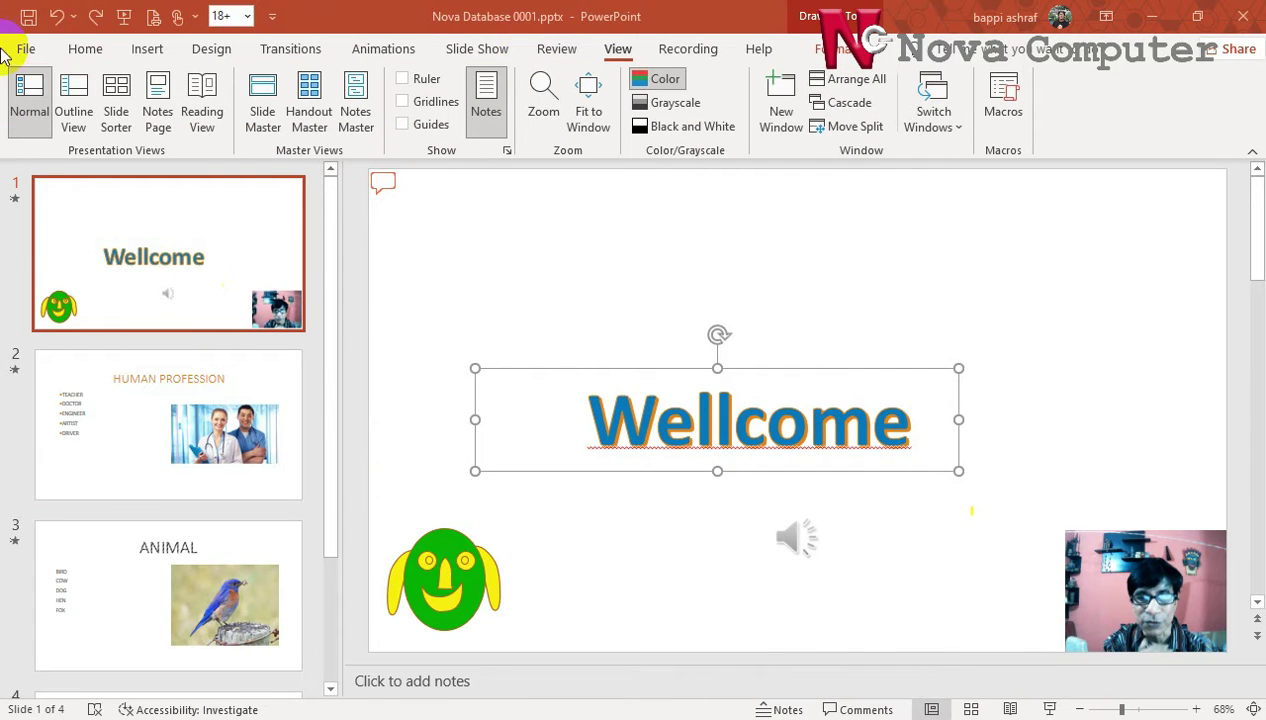
Switch to the Home tab and select the first 'Wellcome' slide.
{"action": "left_click", "coordinate": [83, 58]}
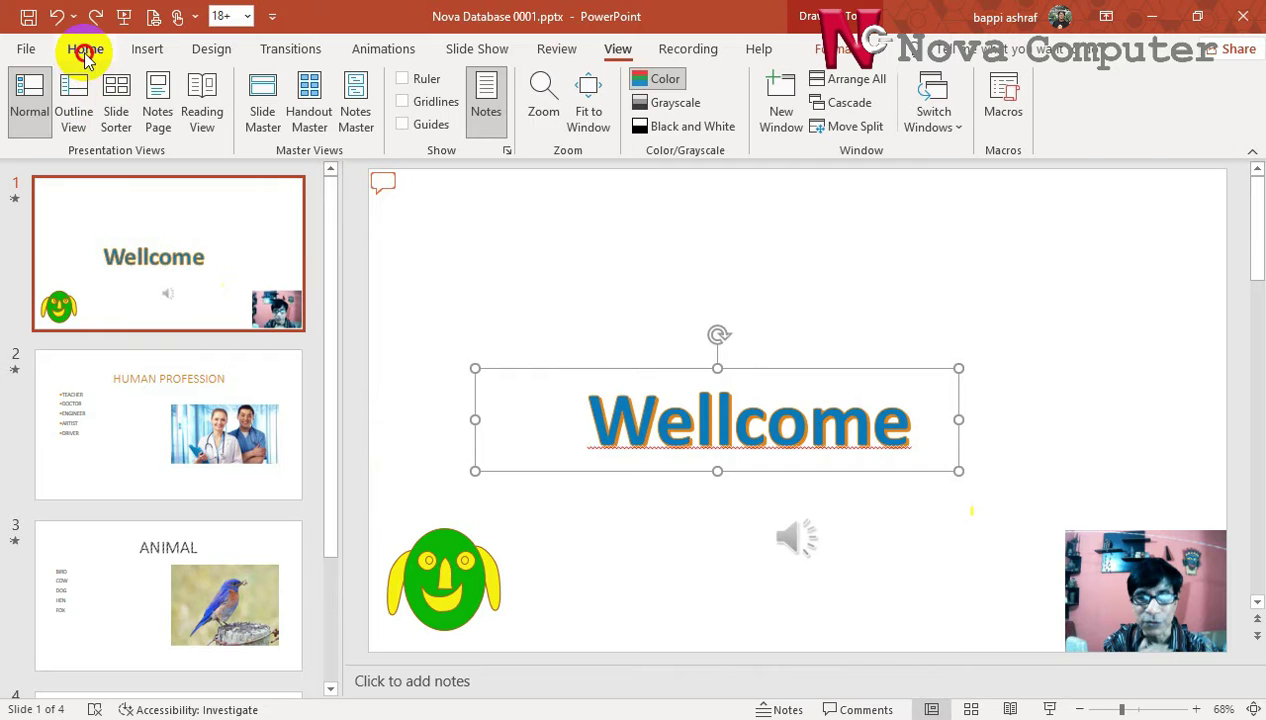
{"action": "left_click", "coordinate": [85, 50]}
{"action": "left_click", "coordinate": [213, 289]}
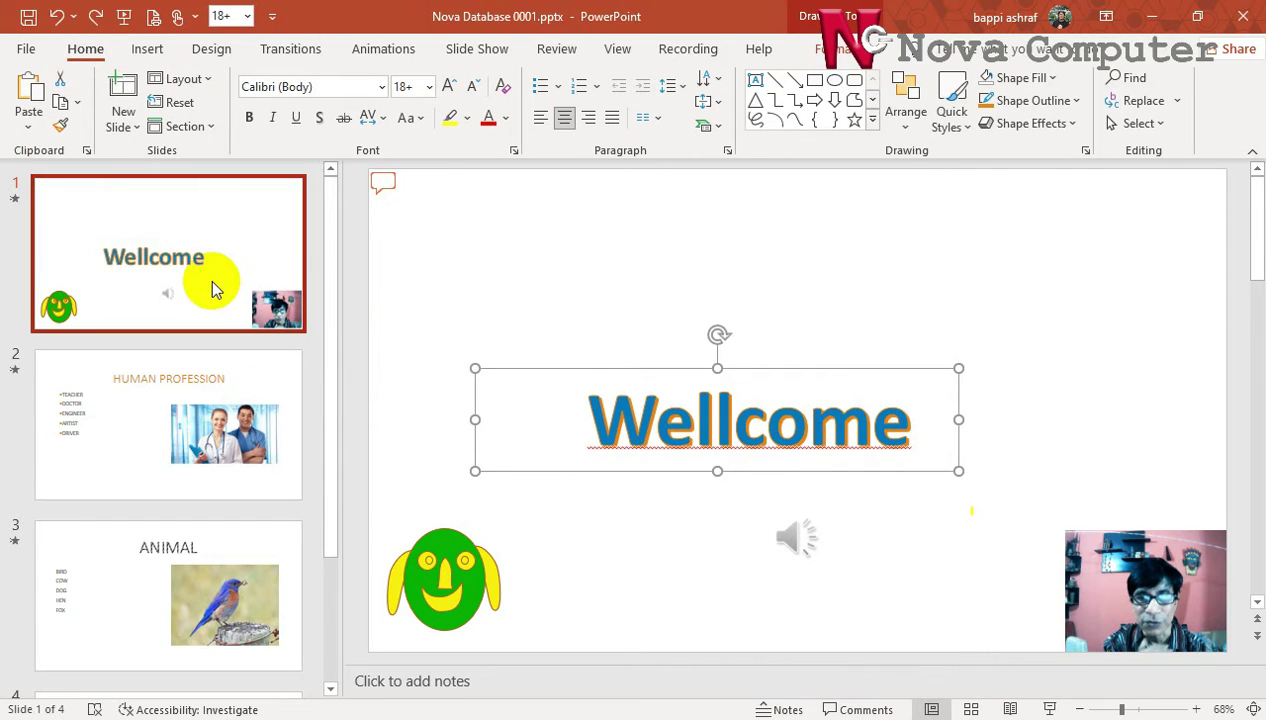
{"action": "scroll", "coordinate": [200, 270], "scroll_direction": "down", "scroll_amount": 2}
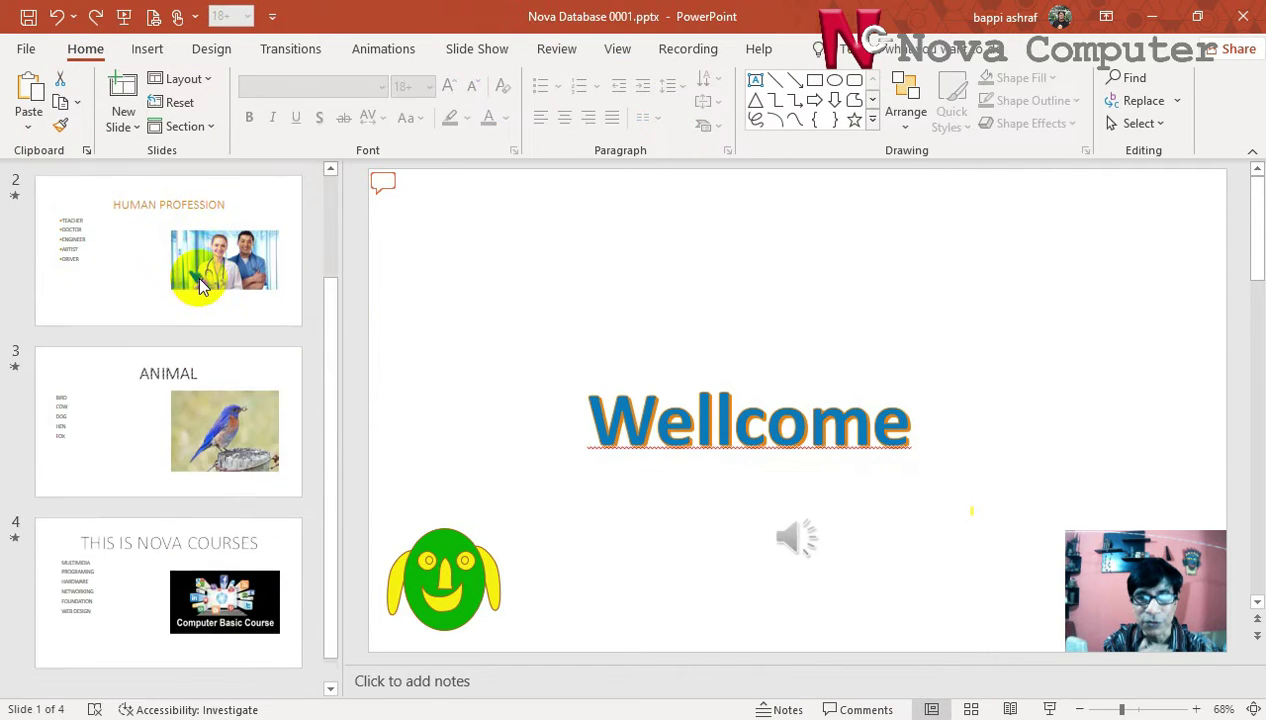
{"action": "scroll", "coordinate": [200, 290], "scroll_direction": "up", "scroll_amount": 2}
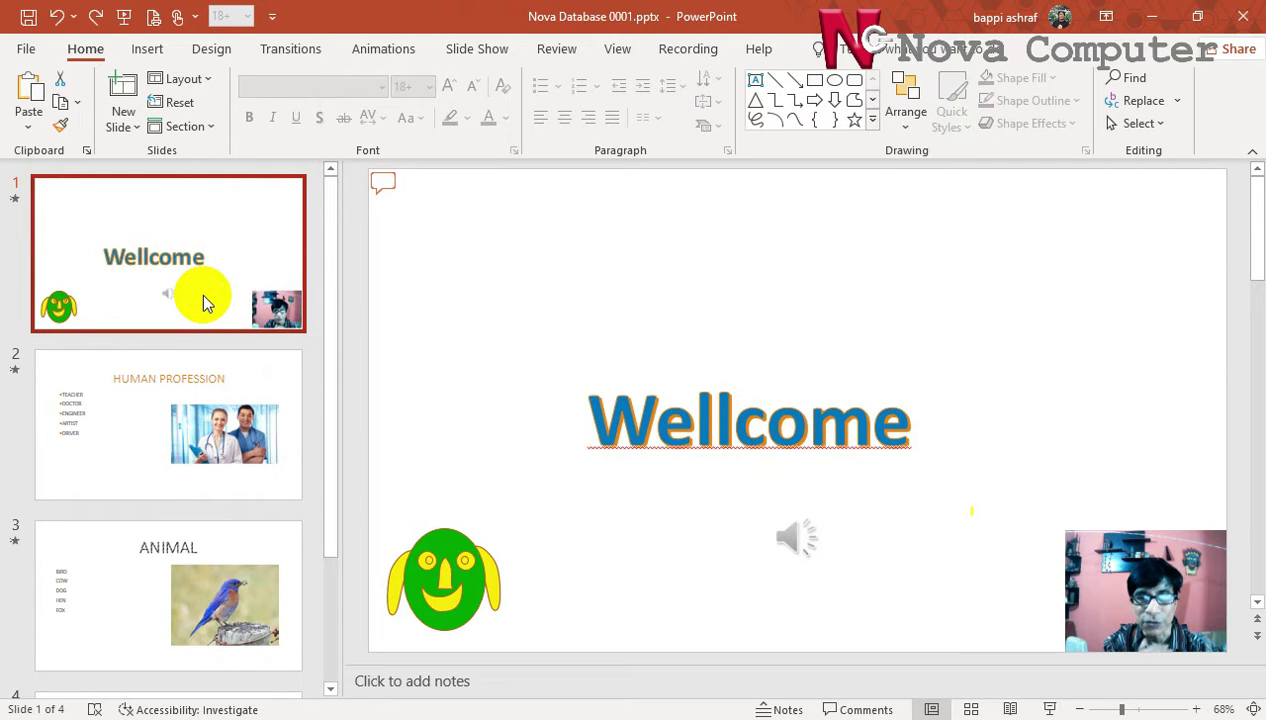
{"action": "scroll", "coordinate": [203, 300], "scroll_direction": "down", "scroll_amount": 2}
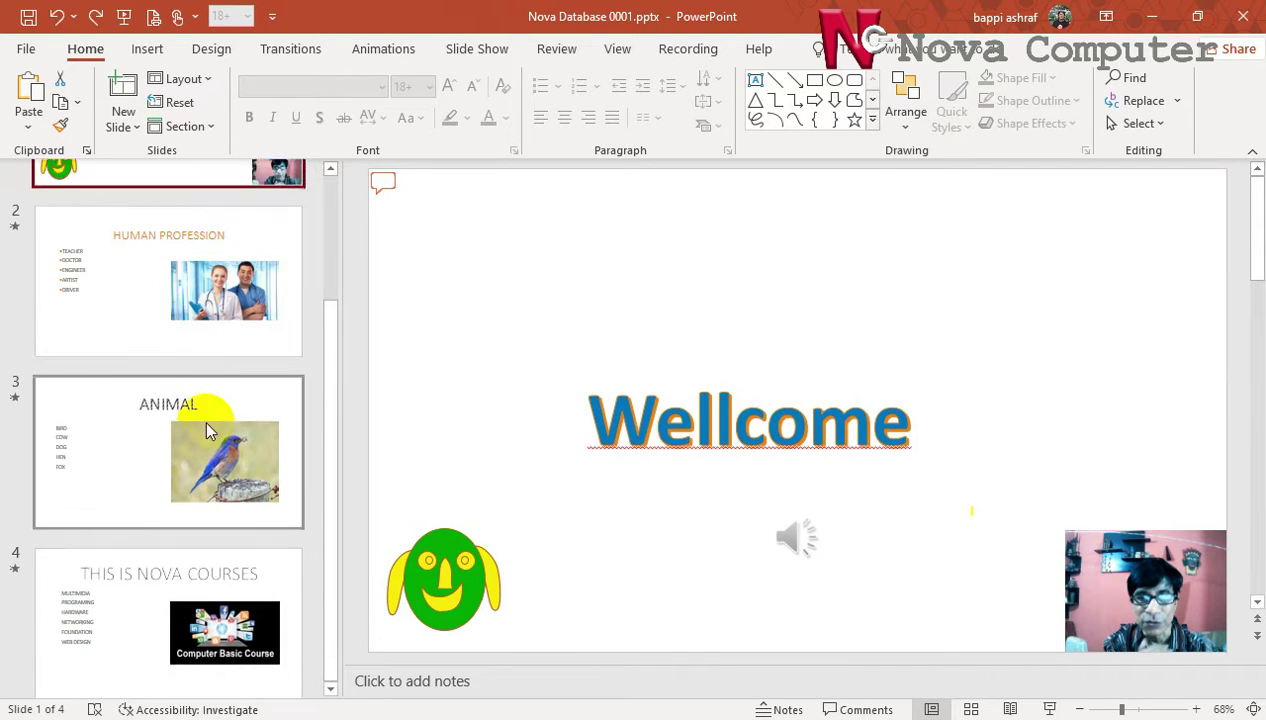
{"action": "scroll", "coordinate": [209, 431], "scroll_direction": "up", "scroll_amount": 2}
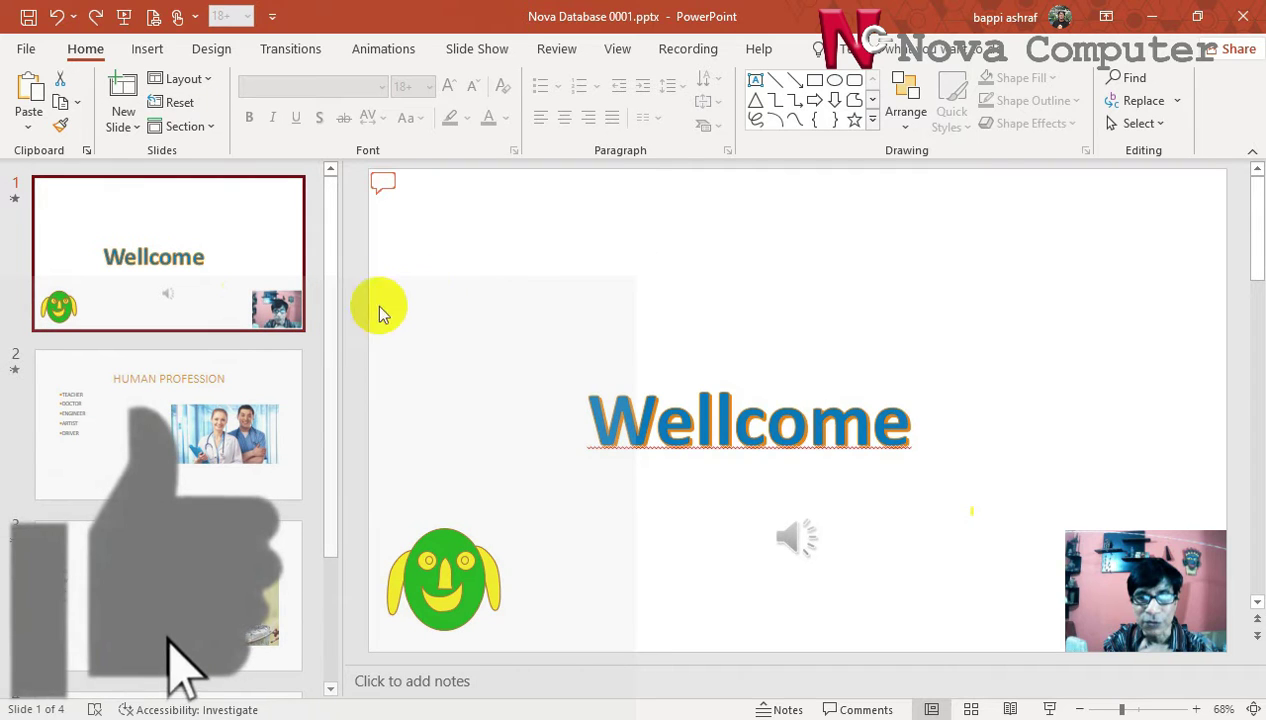
Shrink, widen, then narrow the thumbnail pane so the slide view gets more room.
{"action": "left_click", "coordinate": [339, 313]}
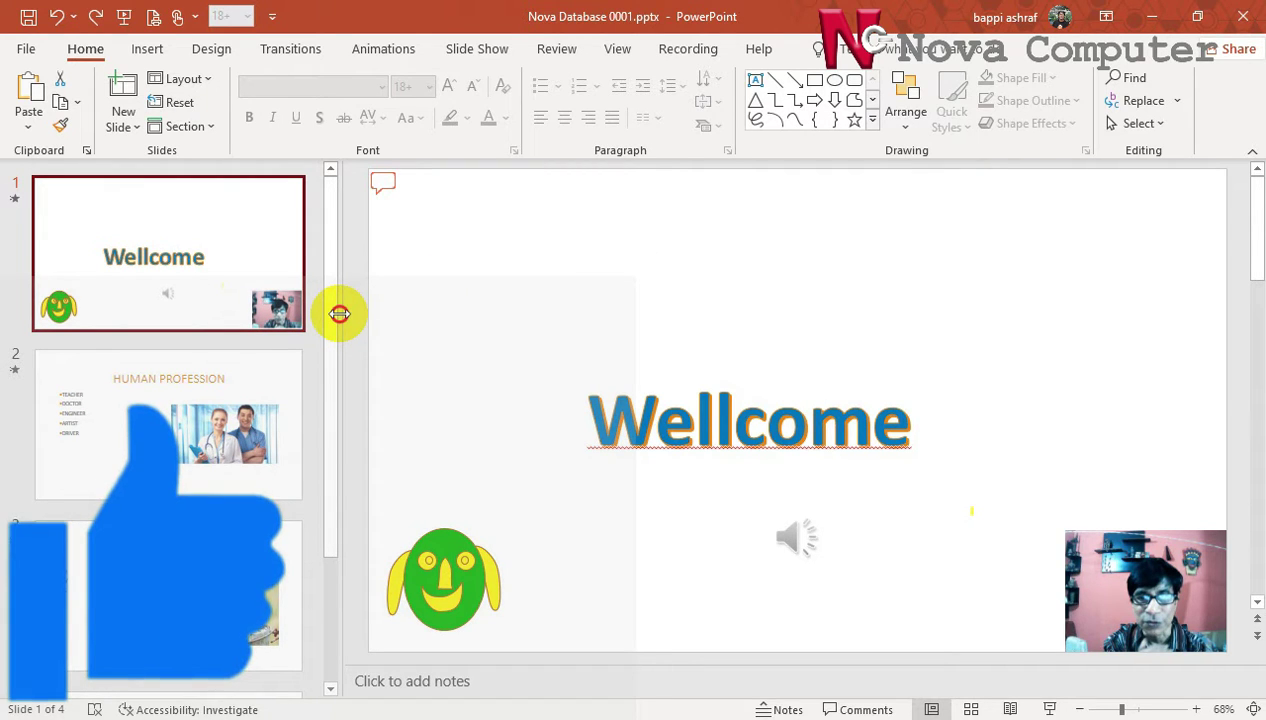
{"action": "left_click_drag", "start_coordinate": [340, 313], "coordinate": [181, 329]}
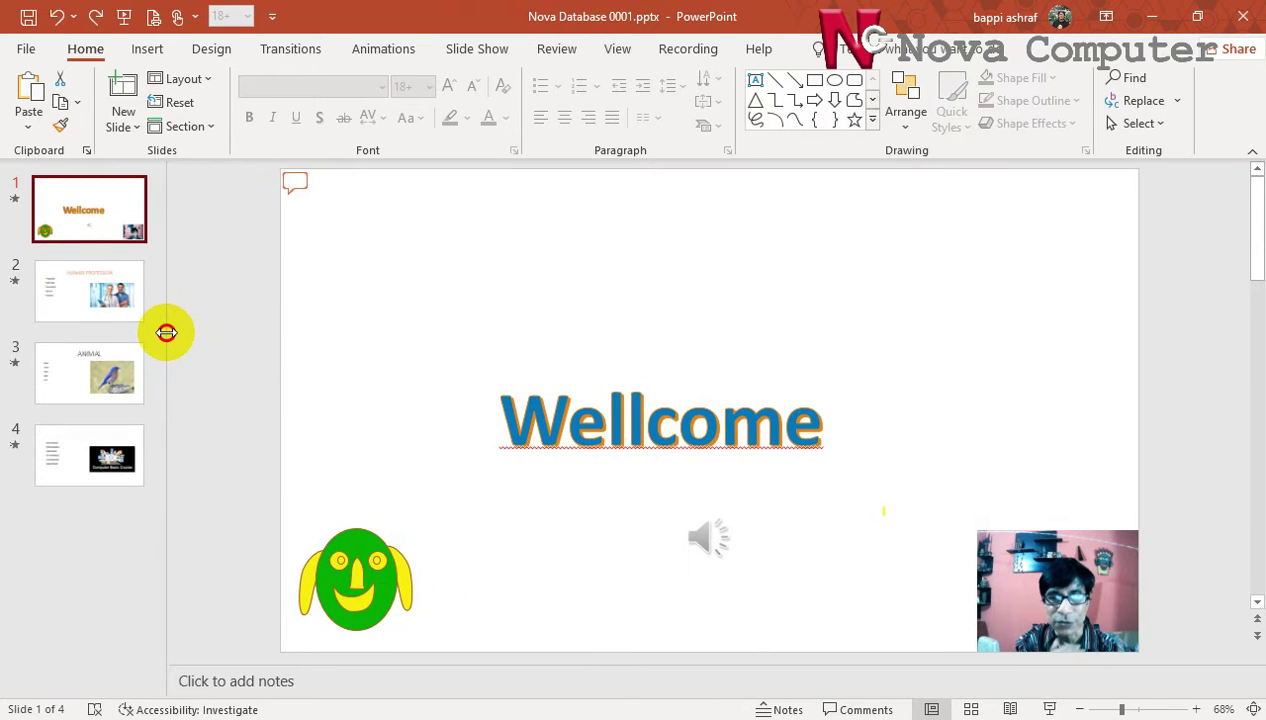
{"action": "left_click_drag", "start_coordinate": [181, 329], "coordinate": [549, 347]}
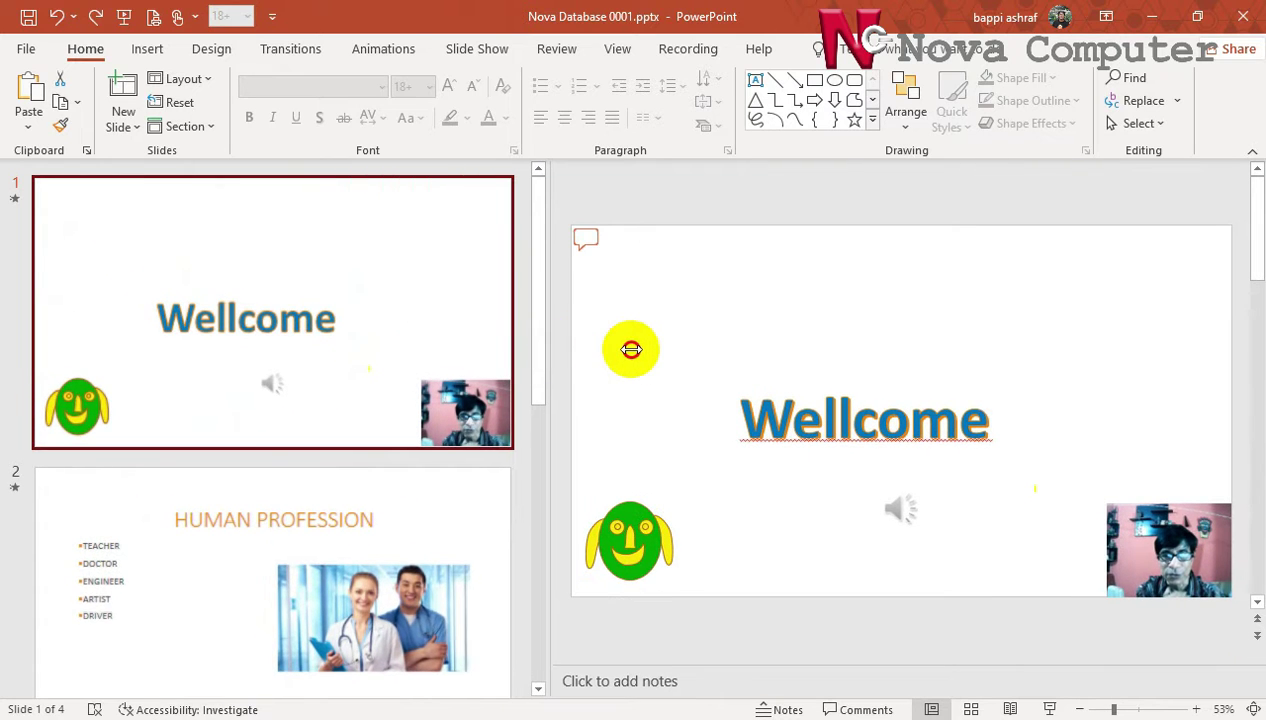
{"action": "left_click_drag", "start_coordinate": [549, 347], "coordinate": [249, 356]}
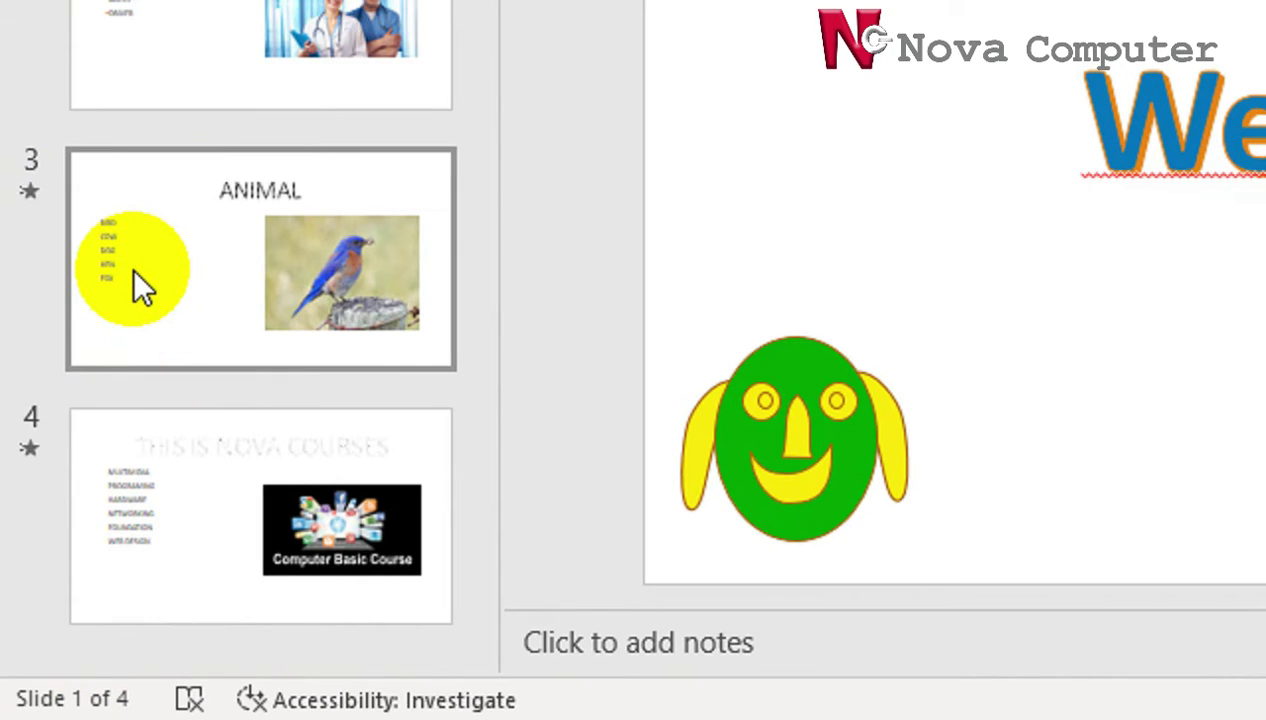
View the ANIMAL slide's notes and drag HUMAN PROFESSION, leaving it second.
{"action": "left_click", "coordinate": [132, 266]}
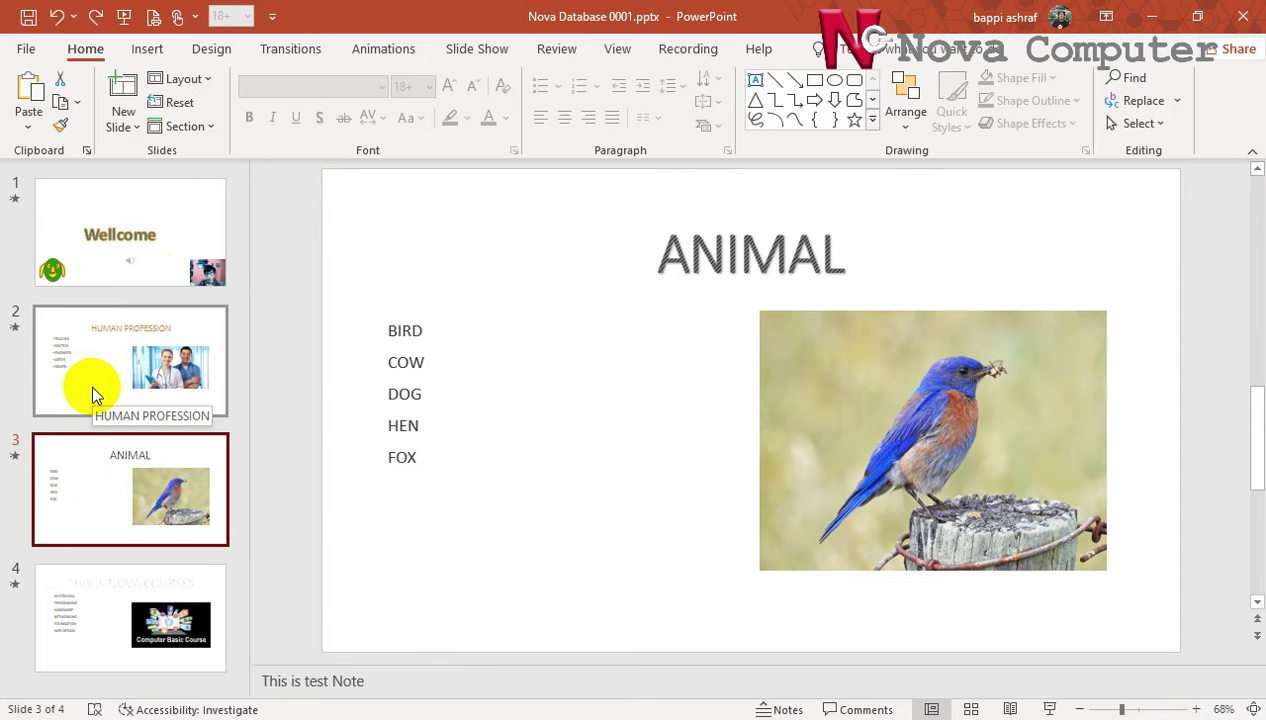
{"action": "mouse_move", "coordinate": [91, 383]}
{"action": "left_mouse_down"}
{"action": "mouse_move", "coordinate": [90, 252]}
{"action": "mouse_move", "coordinate": [116, 480]}
{"action": "left_mouse_up"}
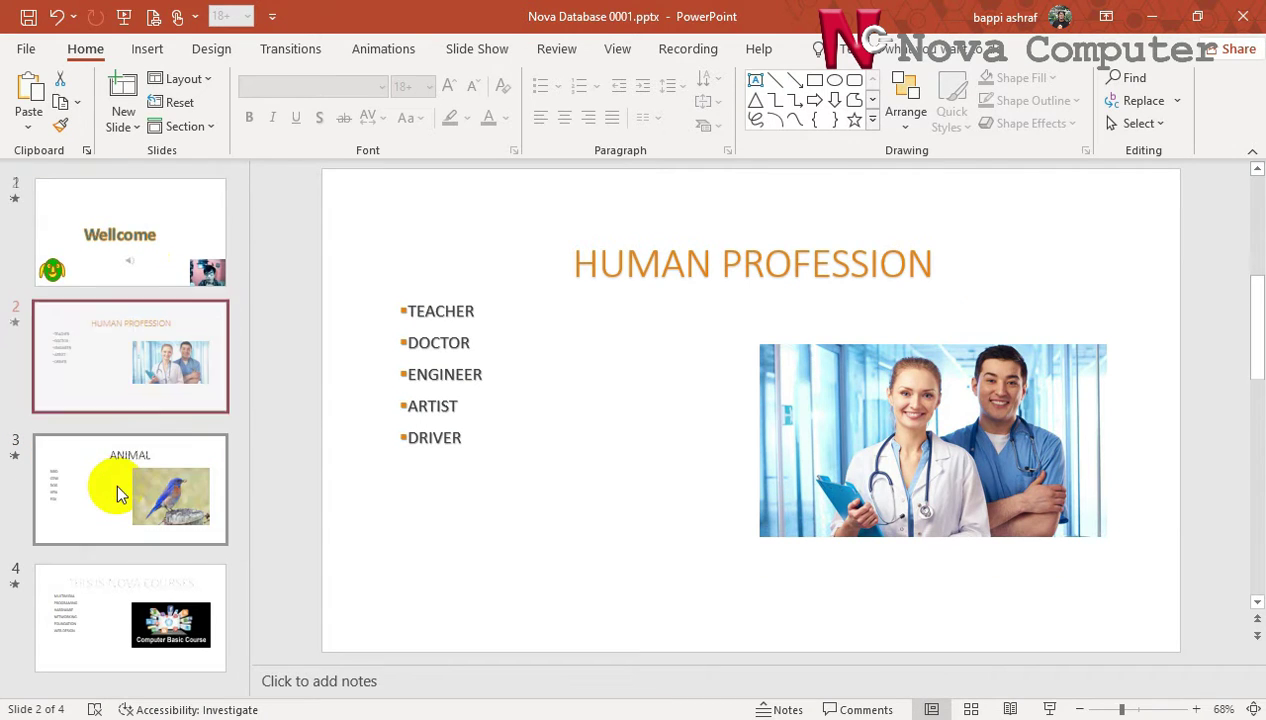
{"action": "right_click", "coordinate": [110, 360]}
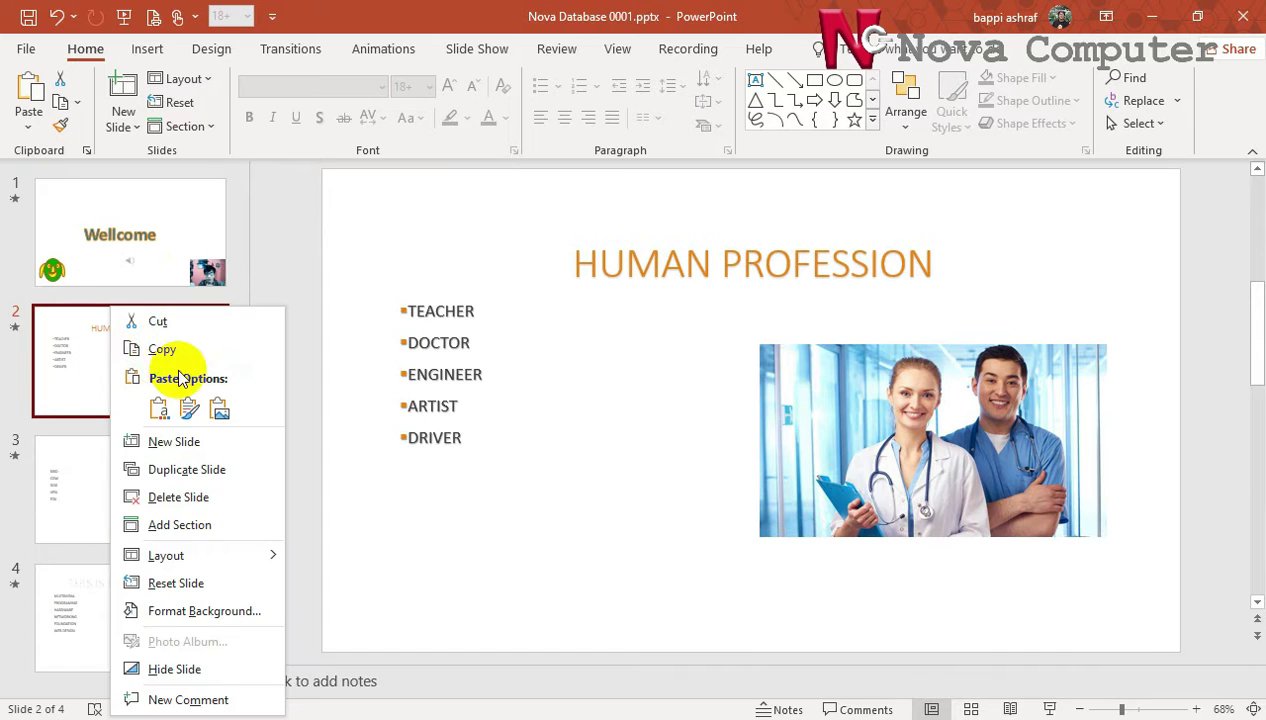
{"action": "left_click", "coordinate": [182, 472]}
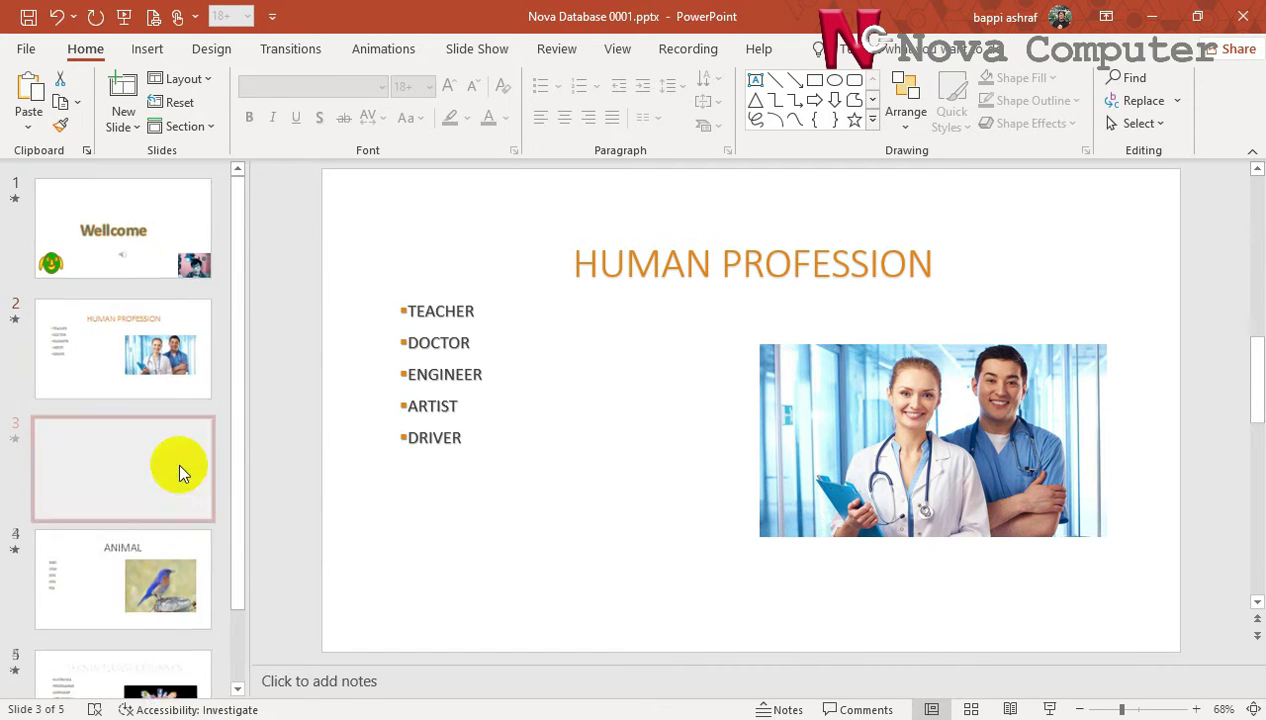
{"action": "right_click", "coordinate": [101, 467]}
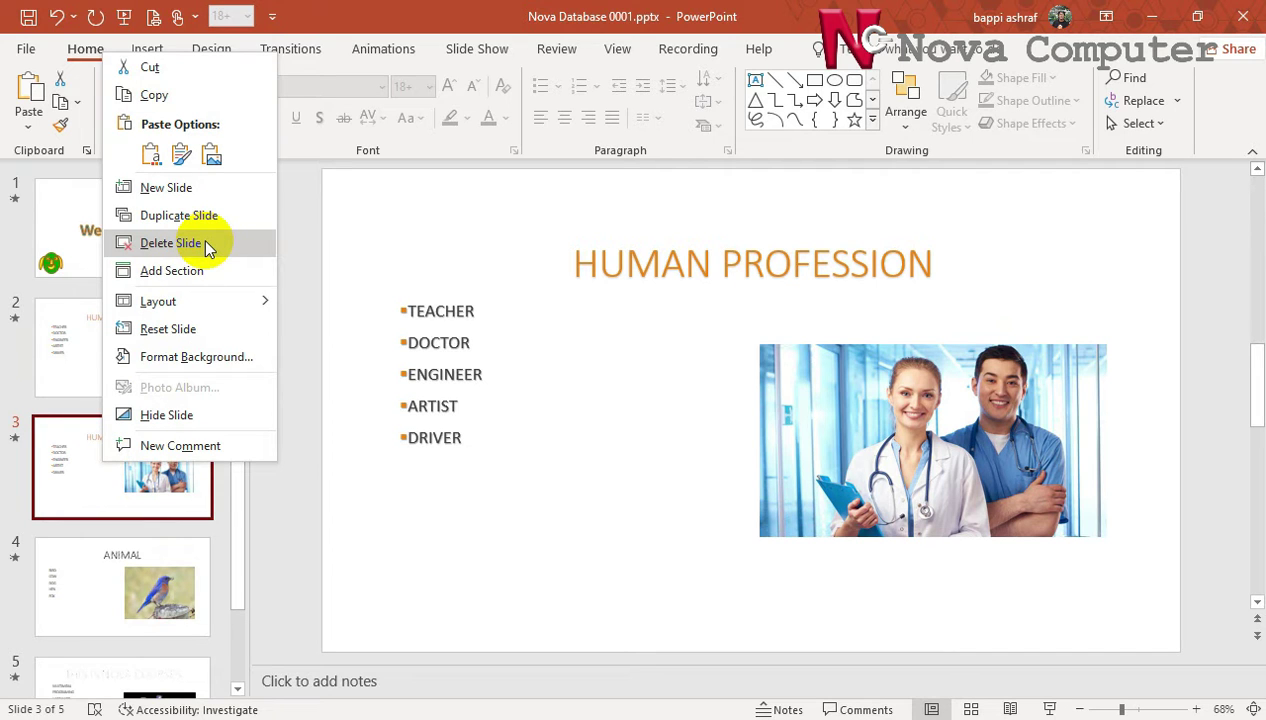
{"action": "left_click", "coordinate": [205, 245]}
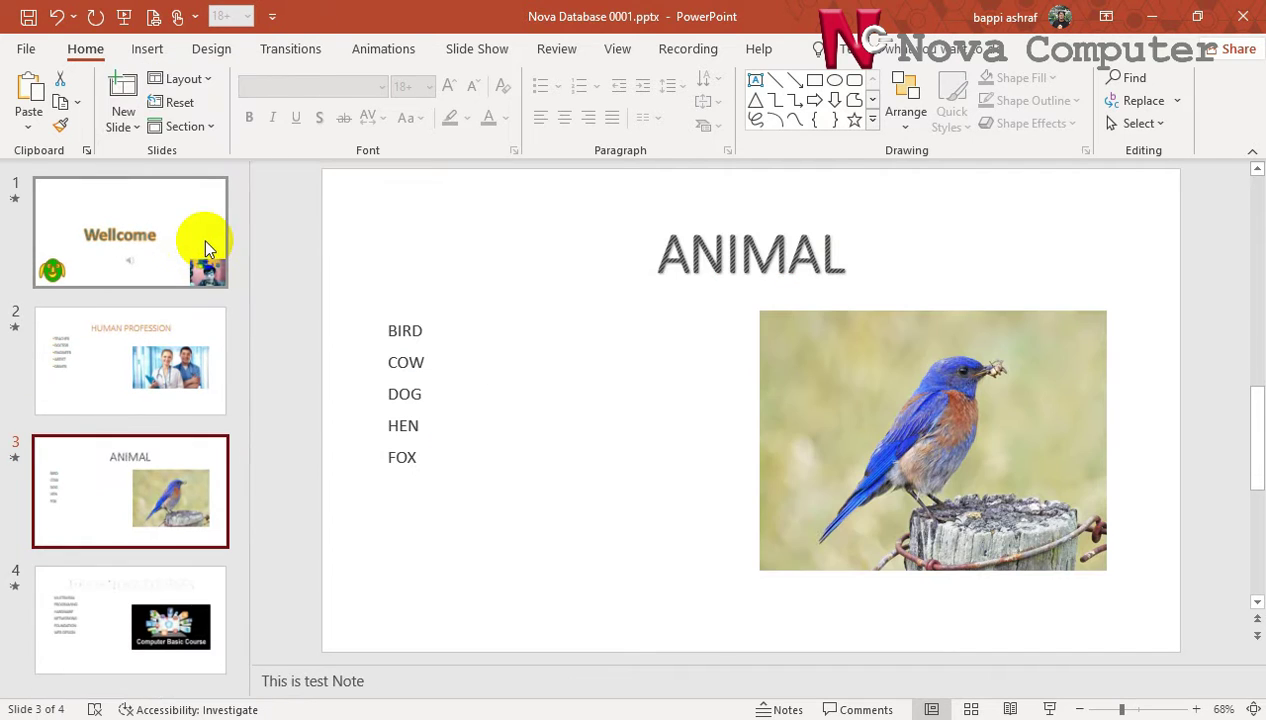
{"action": "left_click", "coordinate": [80, 360]}
Add a blank Two Content slide as slide 3 after HUMAN PROFESSION.
{"action": "right_click", "coordinate": [80, 356]}
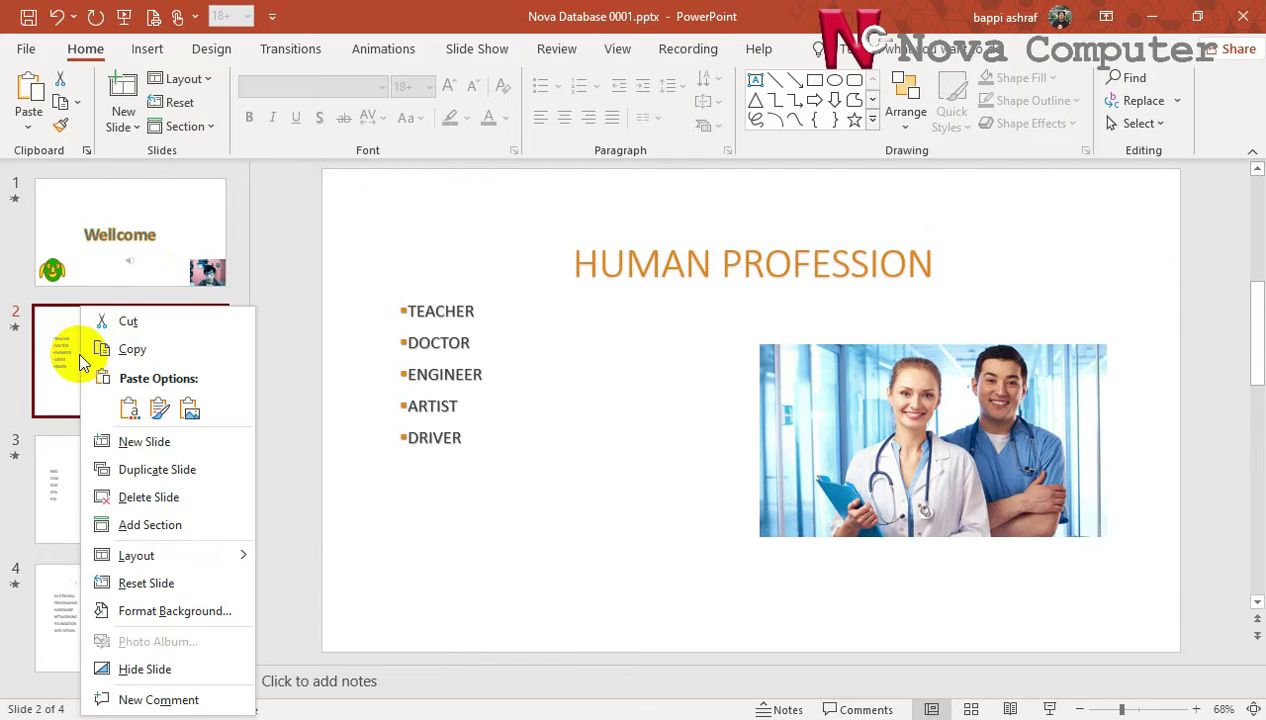
{"action": "mouse_move", "coordinate": [133, 545]}
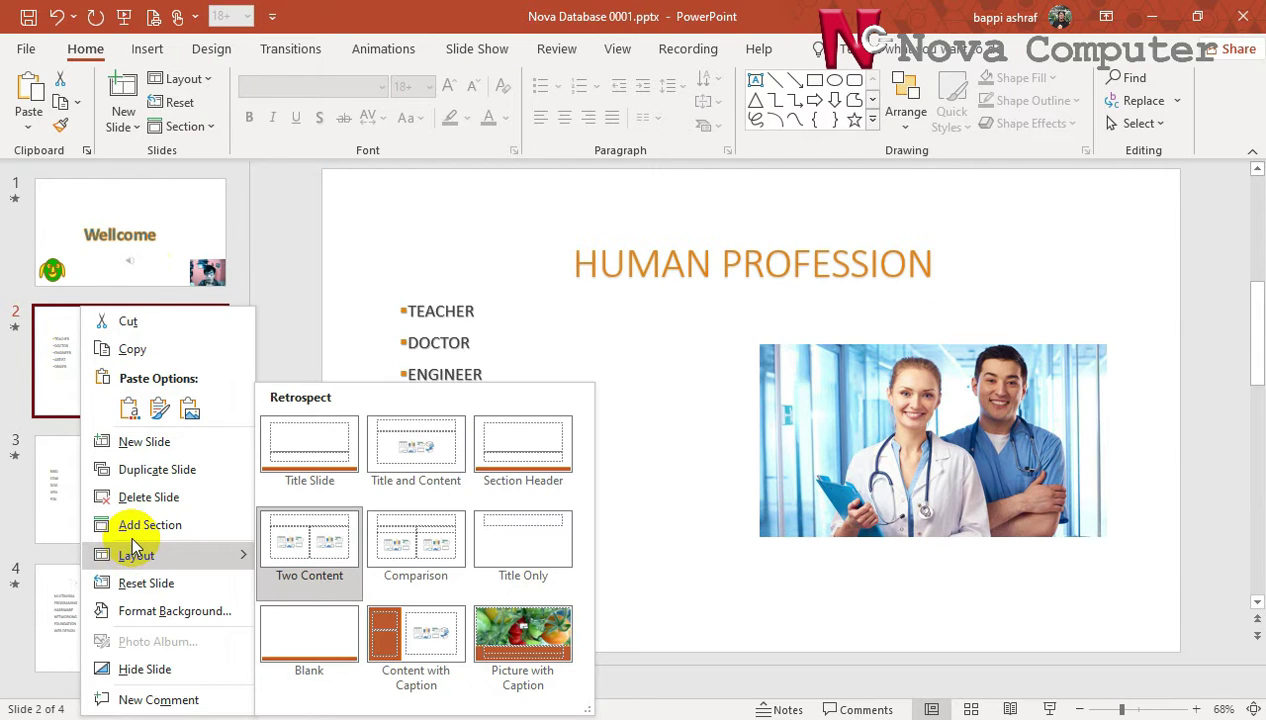
{"action": "left_click", "coordinate": [153, 452]}
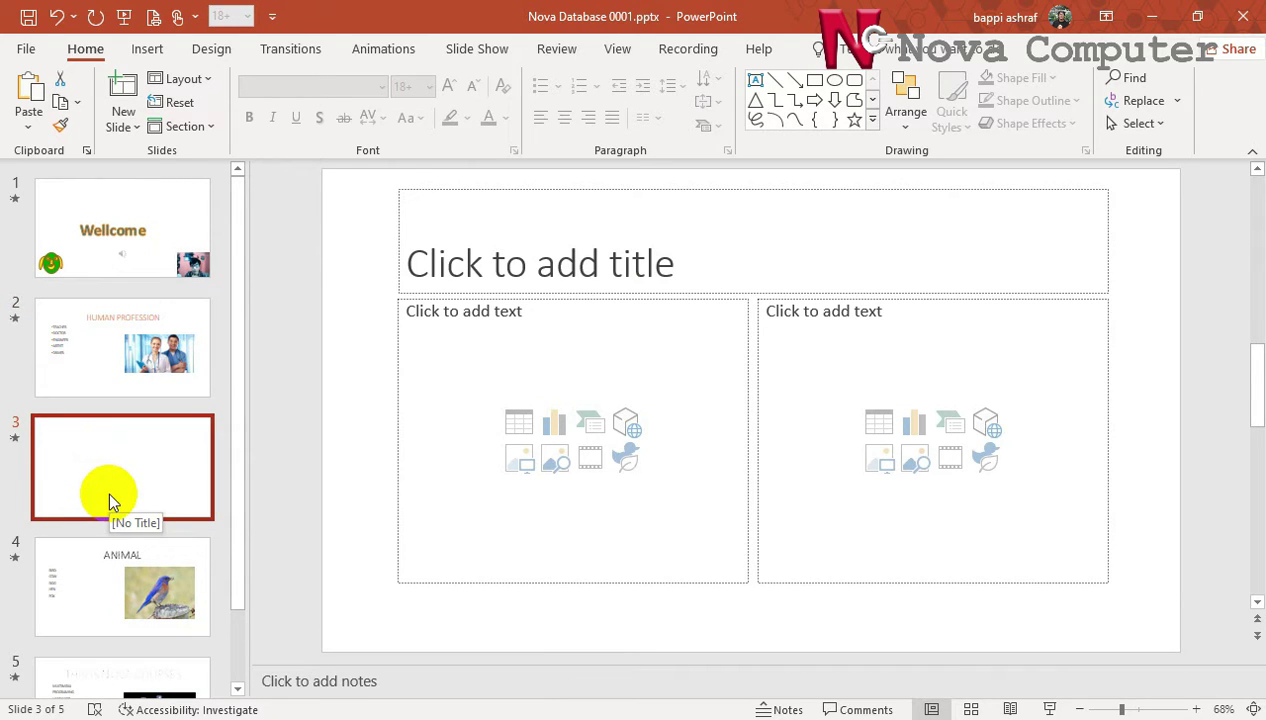
{"action": "left_click", "coordinate": [92, 351]}
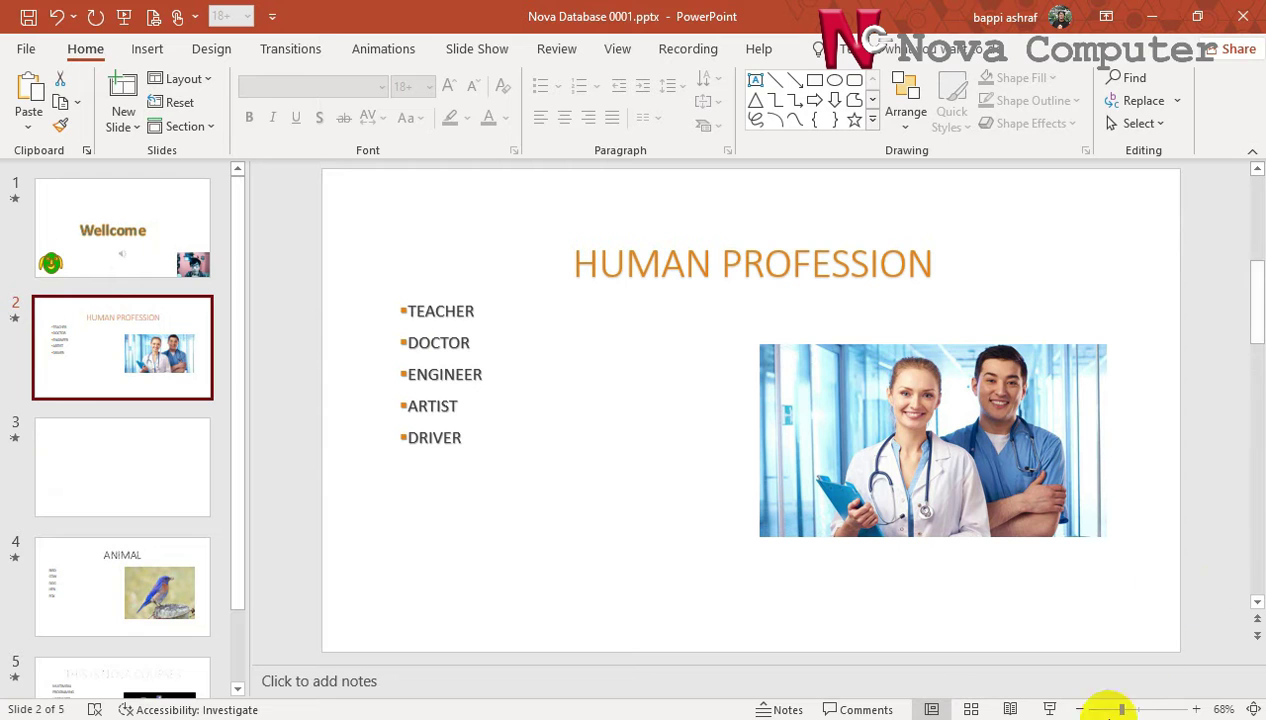
Zoom the slide to 100% and scroll back to the Wellcome title slide.
{"action": "mouse_move", "coordinate": [1122, 709]}
{"action": "left_mouse_down"}
{"action": "mouse_move", "coordinate": [1138, 710]}
{"action": "mouse_move", "coordinate": [1103, 712]}
{"action": "mouse_move", "coordinate": [1147, 711]}
{"action": "mouse_move", "coordinate": [1116, 711]}
{"action": "left_mouse_up"}
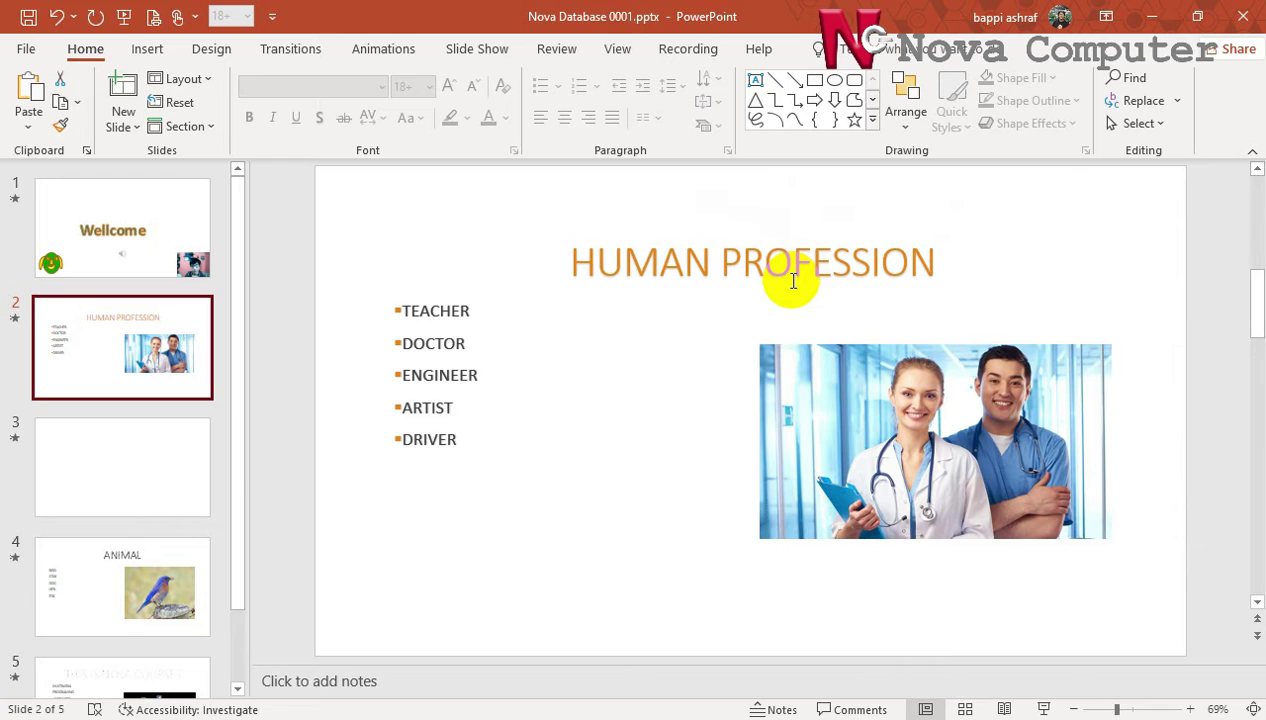
{"action": "scroll", "coordinate": [793, 281], "scroll_direction": "down", "scroll_amount": 5, "text": "ctrl"}
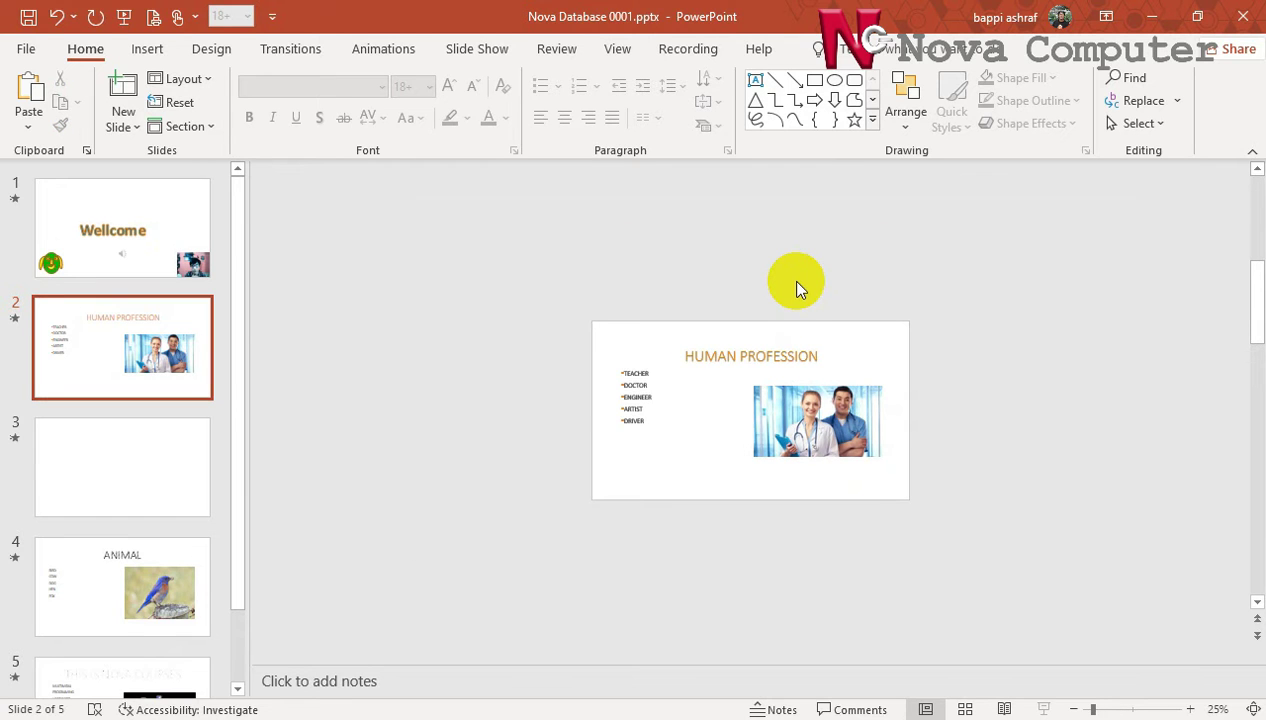
{"action": "scroll", "coordinate": [798, 286], "scroll_direction": "up", "scroll_amount": 5, "text": "ctrl"}
{"action": "scroll", "coordinate": [800, 320], "scroll_direction": "up", "scroll_amount": 1, "text": "ctrl"}
{"action": "scroll", "coordinate": [800, 352], "scroll_direction": "up", "scroll_amount": 4, "text": "ctrl"}
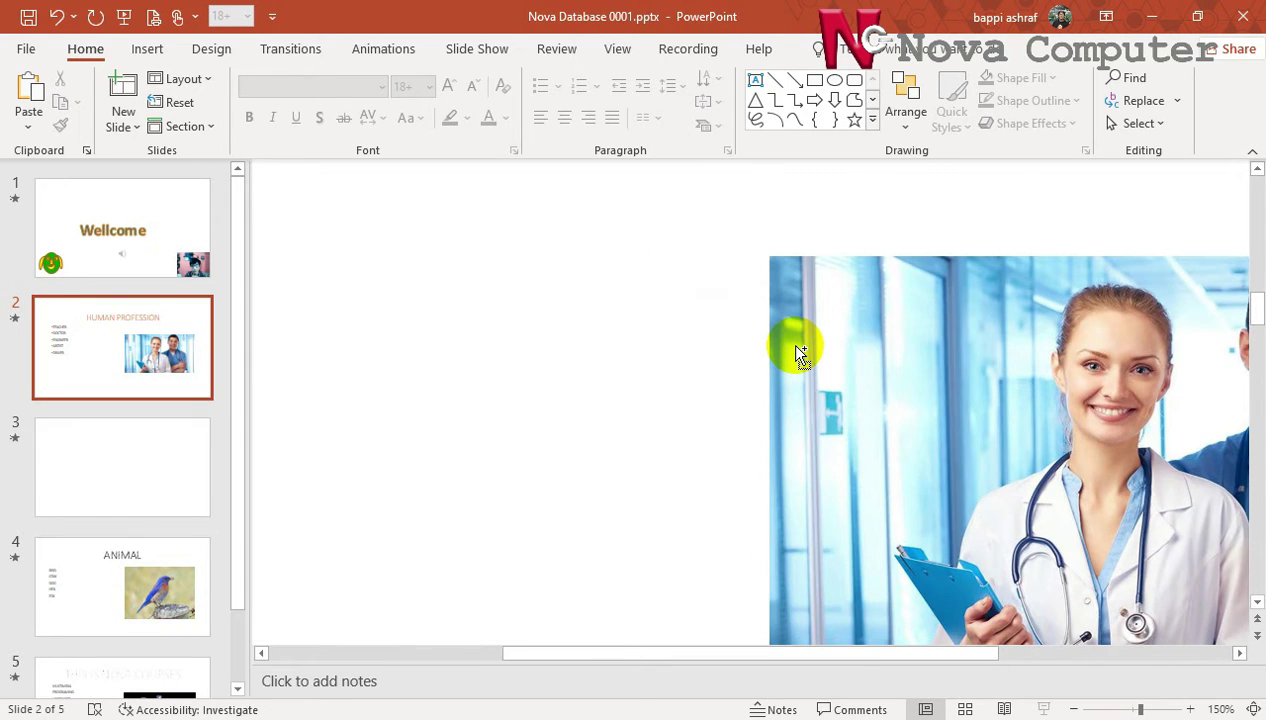
{"action": "scroll", "coordinate": [800, 352], "scroll_direction": "up", "scroll_amount": 2, "text": "ctrl"}
{"action": "scroll", "coordinate": [800, 352], "scroll_direction": "down", "scroll_amount": 6, "text": "ctrl"}
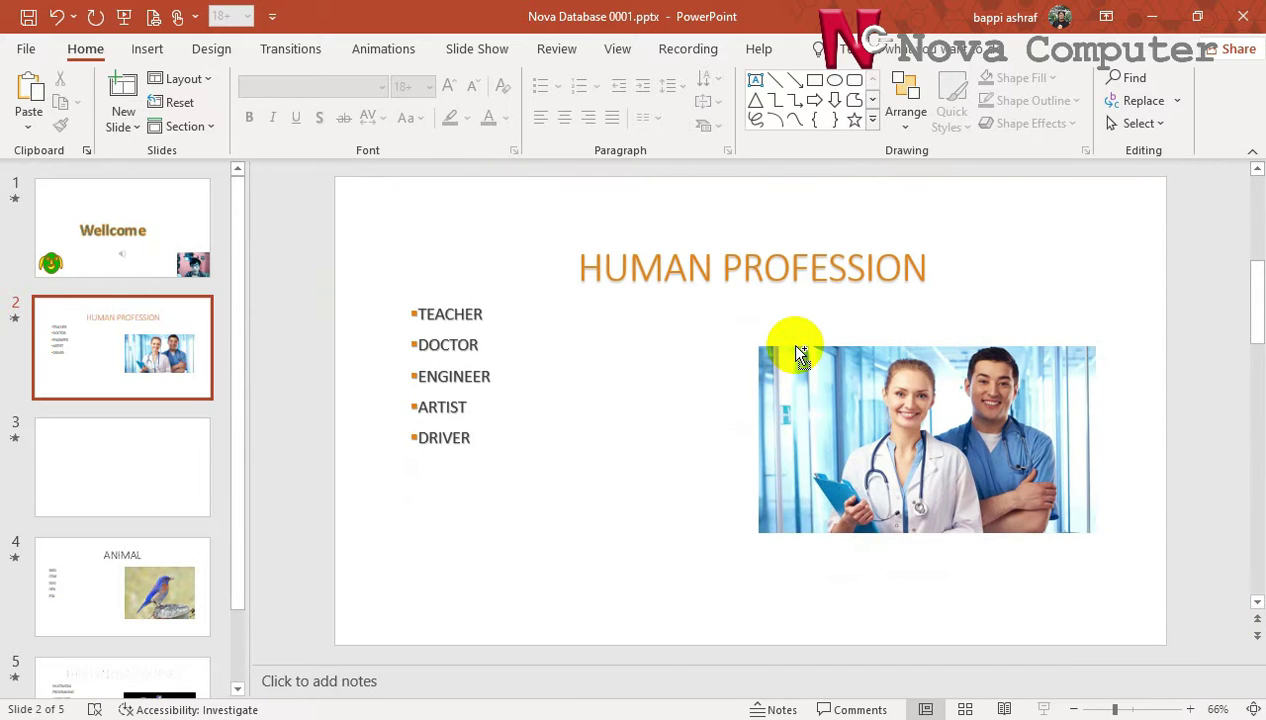
{"action": "scroll", "coordinate": [800, 352], "scroll_direction": "up", "scroll_amount": 3, "text": "ctrl"}
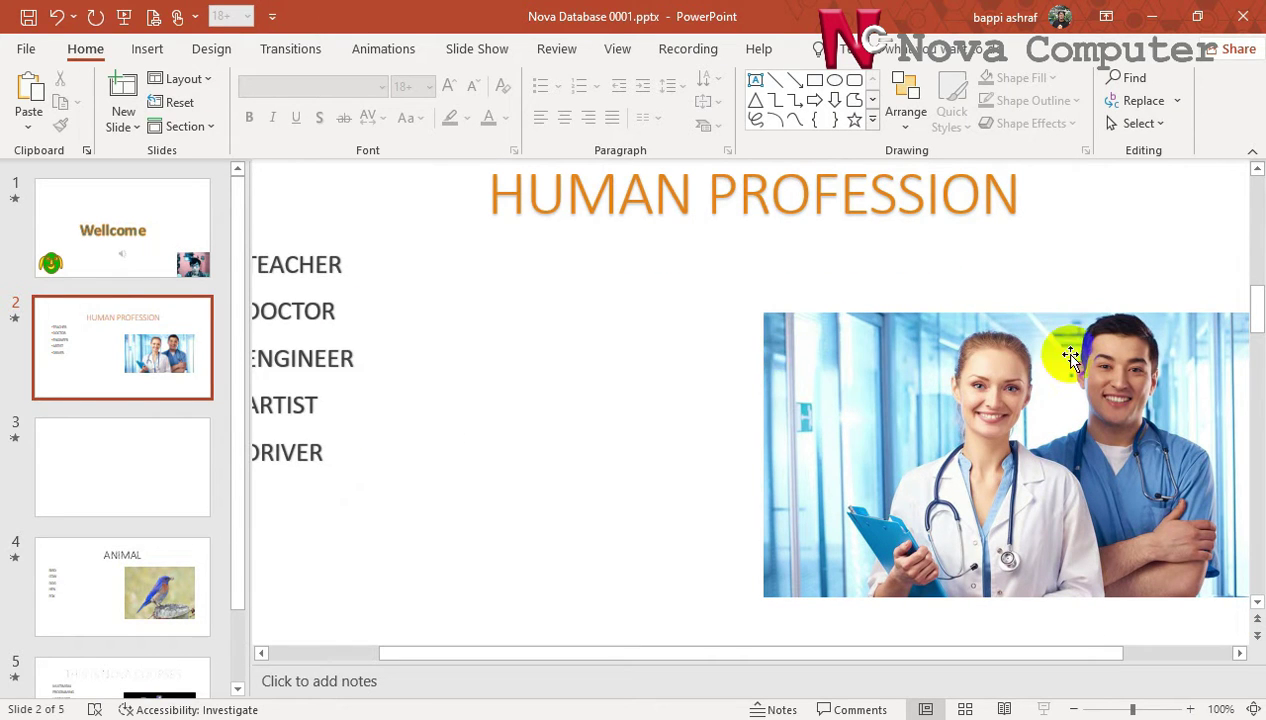
{"action": "mouse_move", "coordinate": [1256, 312]}
{"action": "left_mouse_down"}
{"action": "mouse_move", "coordinate": [1255, 215]}
{"action": "mouse_move", "coordinate": [1257, 380]}
{"action": "mouse_move", "coordinate": [1258, 210]}
{"action": "mouse_move", "coordinate": [1257, 243]}
{"action": "left_mouse_up"}
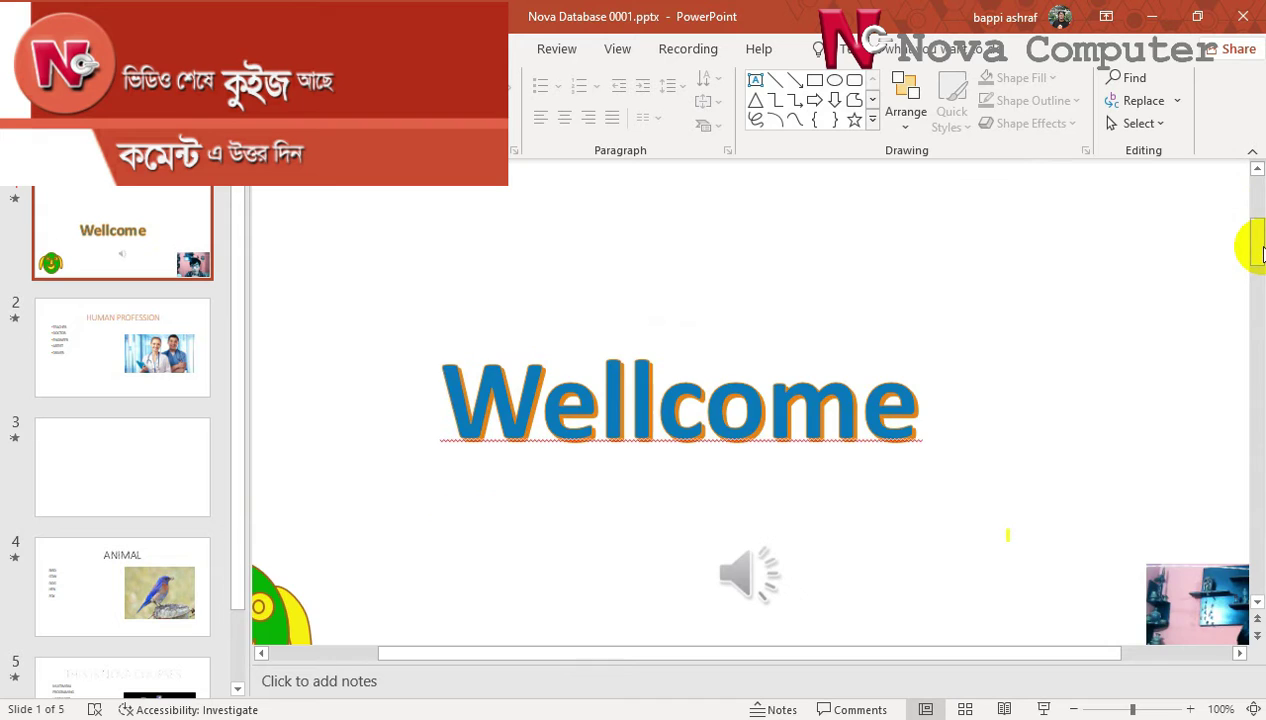
Zoom out to 66% and scroll through slides 2–5 before returning to Wellcome.
{"action": "mouse_move", "coordinate": [530, 660]}
{"action": "left_mouse_down"}
{"action": "mouse_move", "coordinate": [452, 658]}
{"action": "mouse_move", "coordinate": [640, 656]}
{"action": "left_mouse_up"}
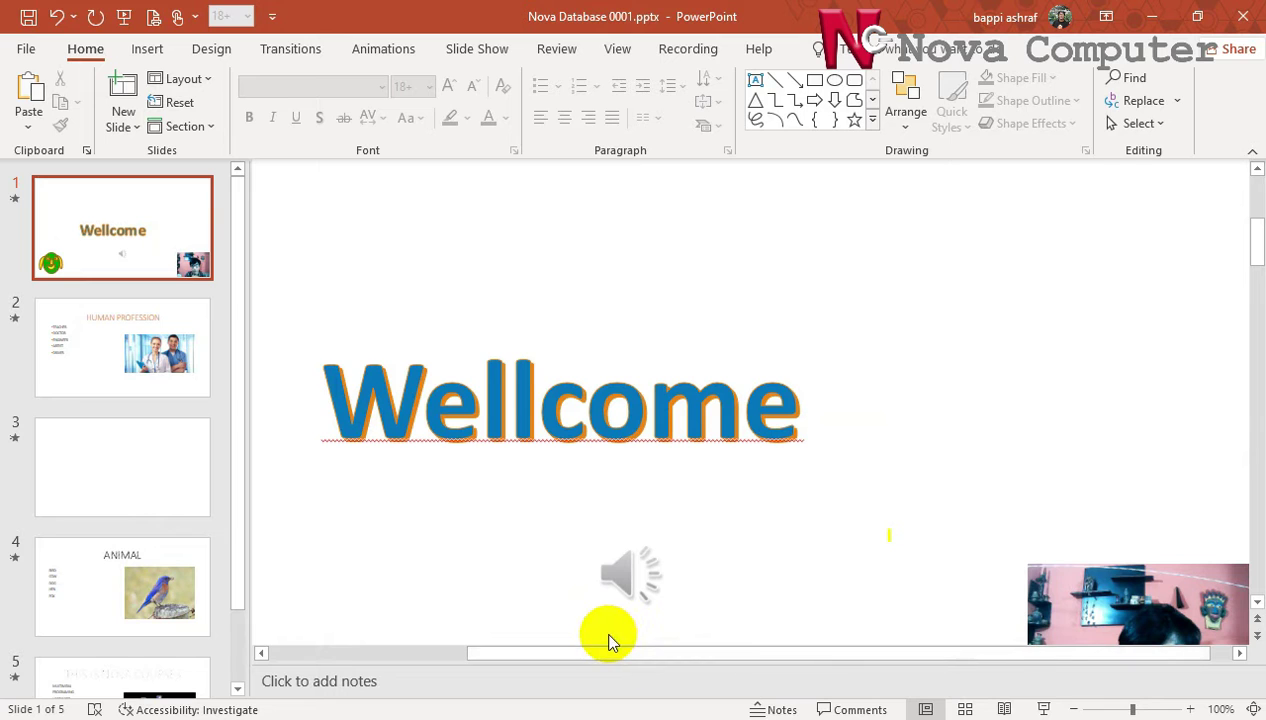
{"action": "scroll", "coordinate": [787, 493], "scroll_direction": "down", "scroll_amount": 2, "text": "ctrl"}
{"action": "scroll", "coordinate": [787, 493], "scroll_direction": "down", "scroll_amount": 2, "text": "ctrl"}
{"action": "scroll", "coordinate": [787, 493], "scroll_direction": "up", "scroll_amount": 1, "text": "ctrl"}
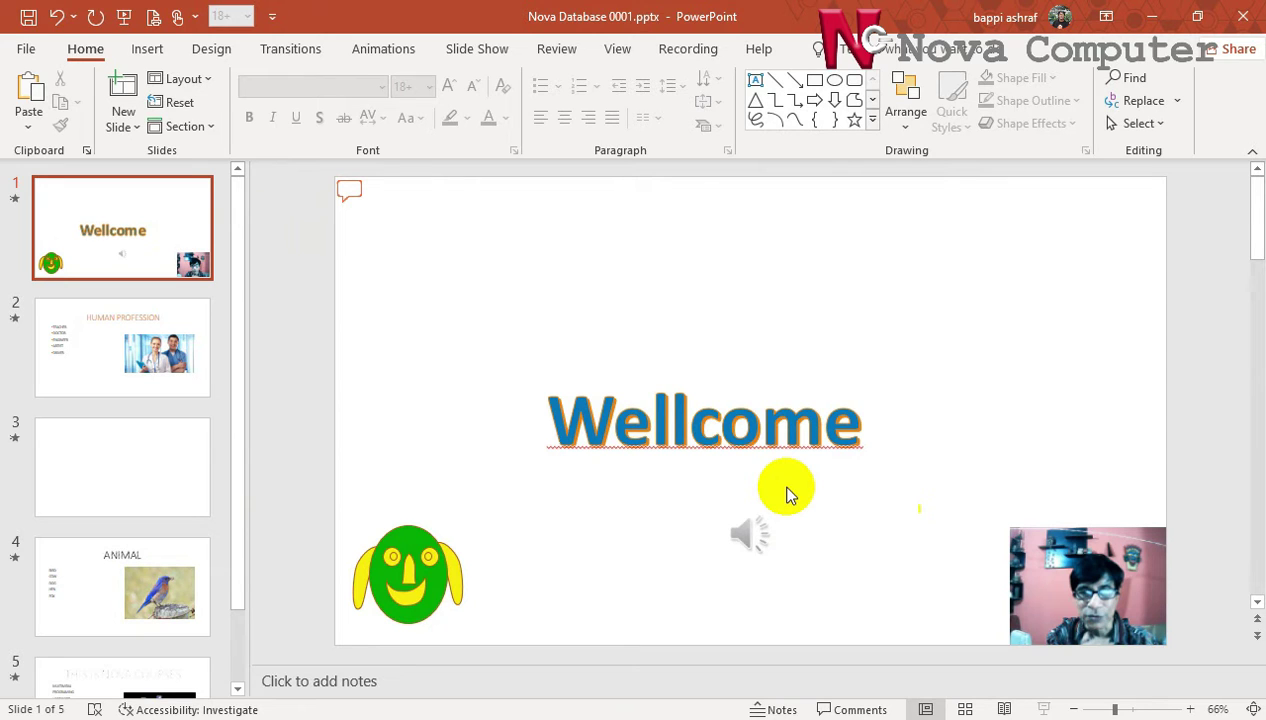
{"action": "scroll", "coordinate": [787, 493], "scroll_direction": "down", "scroll_amount": 1}
{"action": "scroll", "coordinate": [787, 493], "scroll_direction": "down", "scroll_amount": 1}
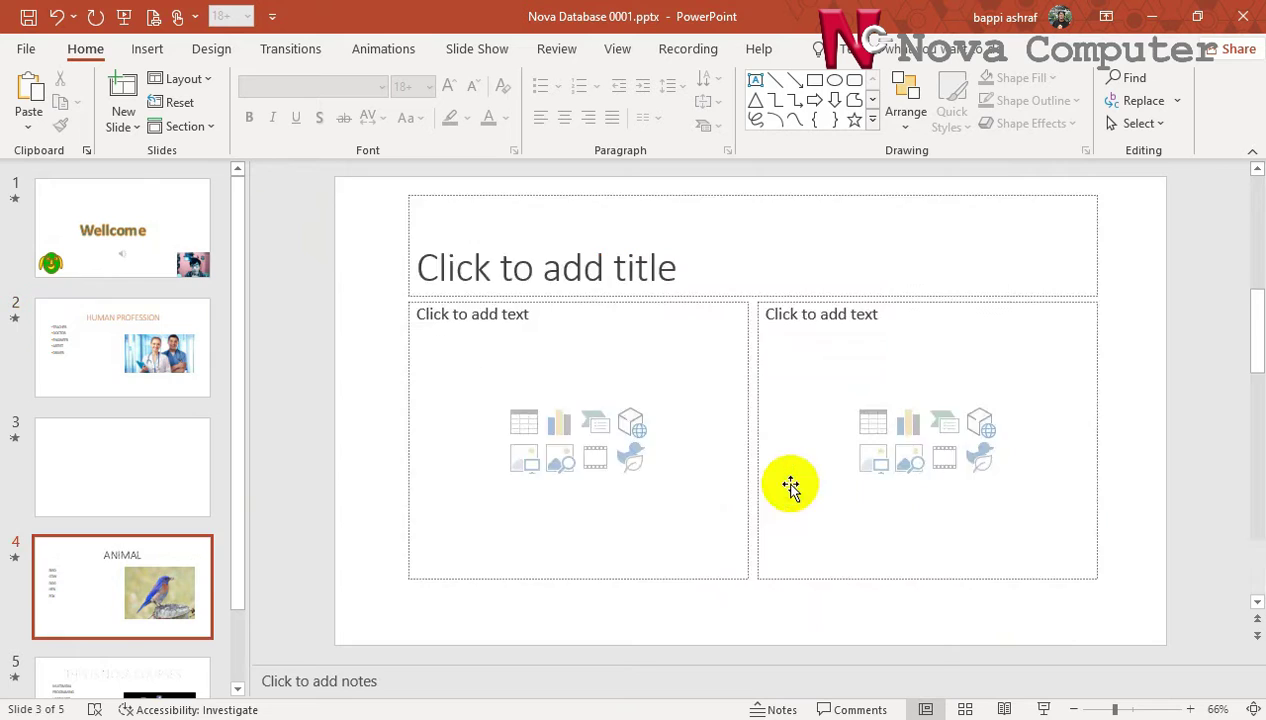
{"action": "scroll", "coordinate": [787, 493], "scroll_direction": "down", "scroll_amount": 2}
{"action": "scroll", "coordinate": [780, 556], "scroll_direction": "up", "scroll_amount": 4}
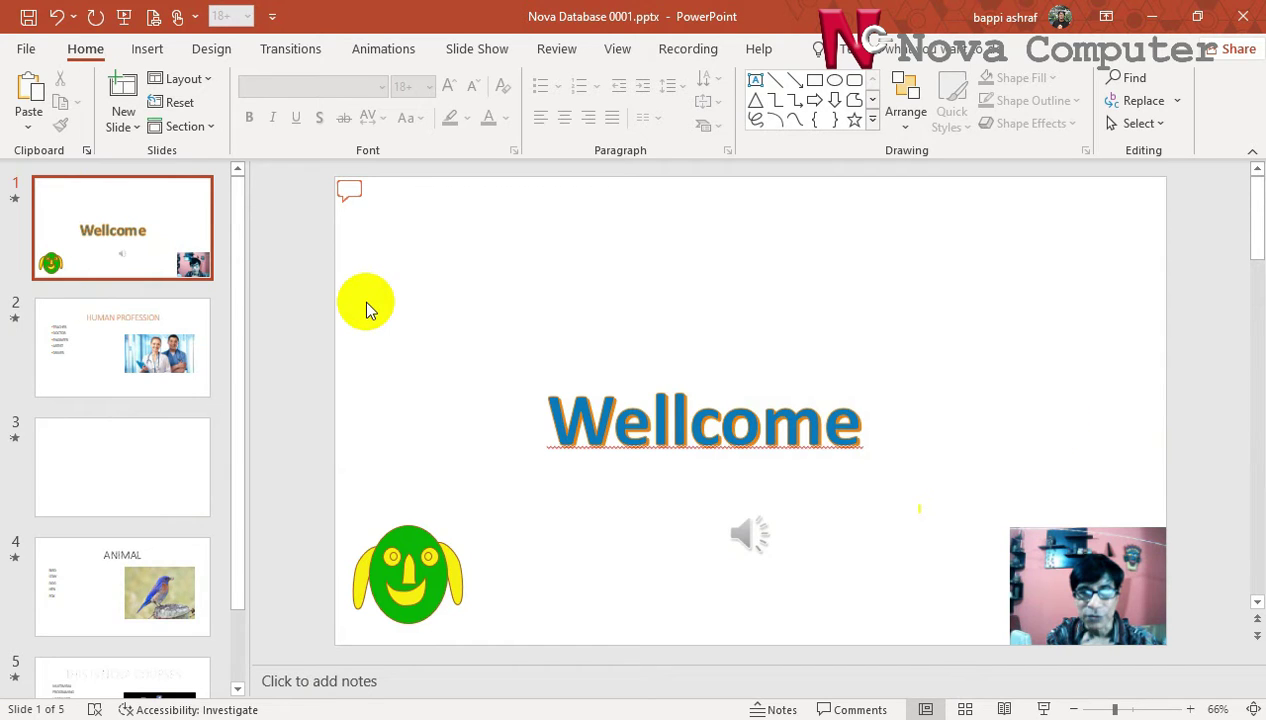
{"action": "left_click", "coordinate": [91, 52]}
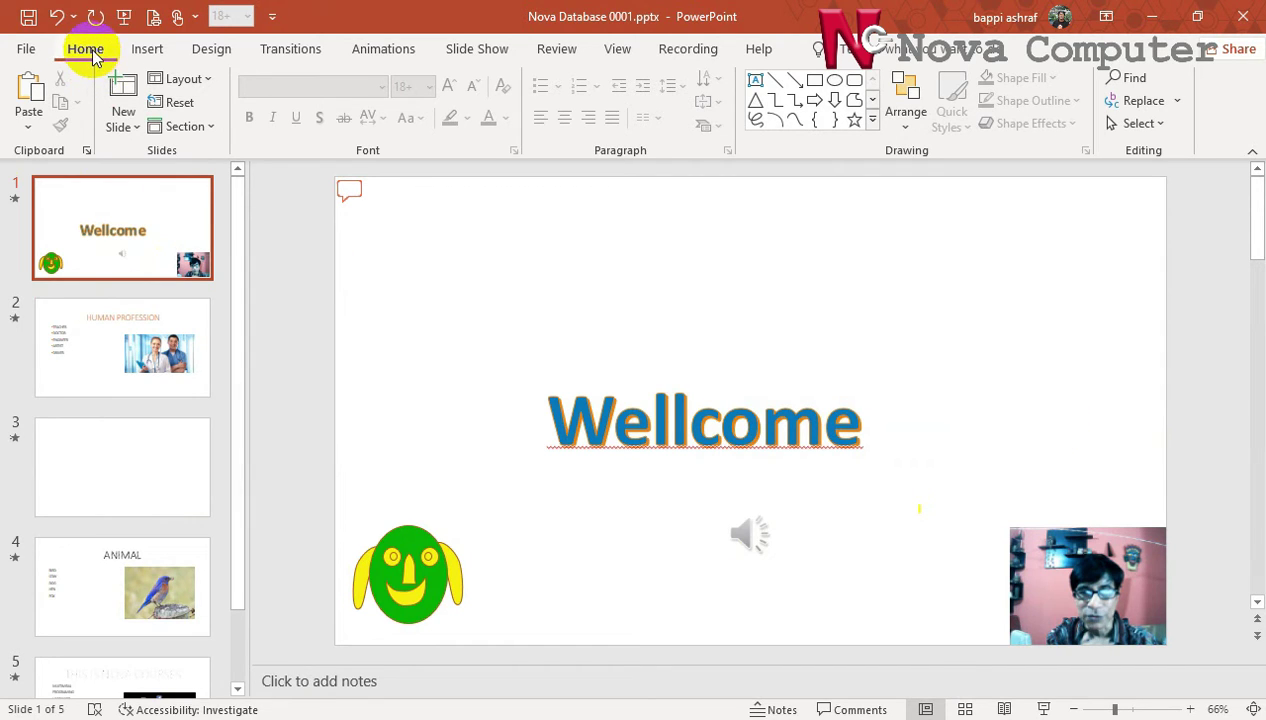
{"action": "left_click", "coordinate": [658, 408]}
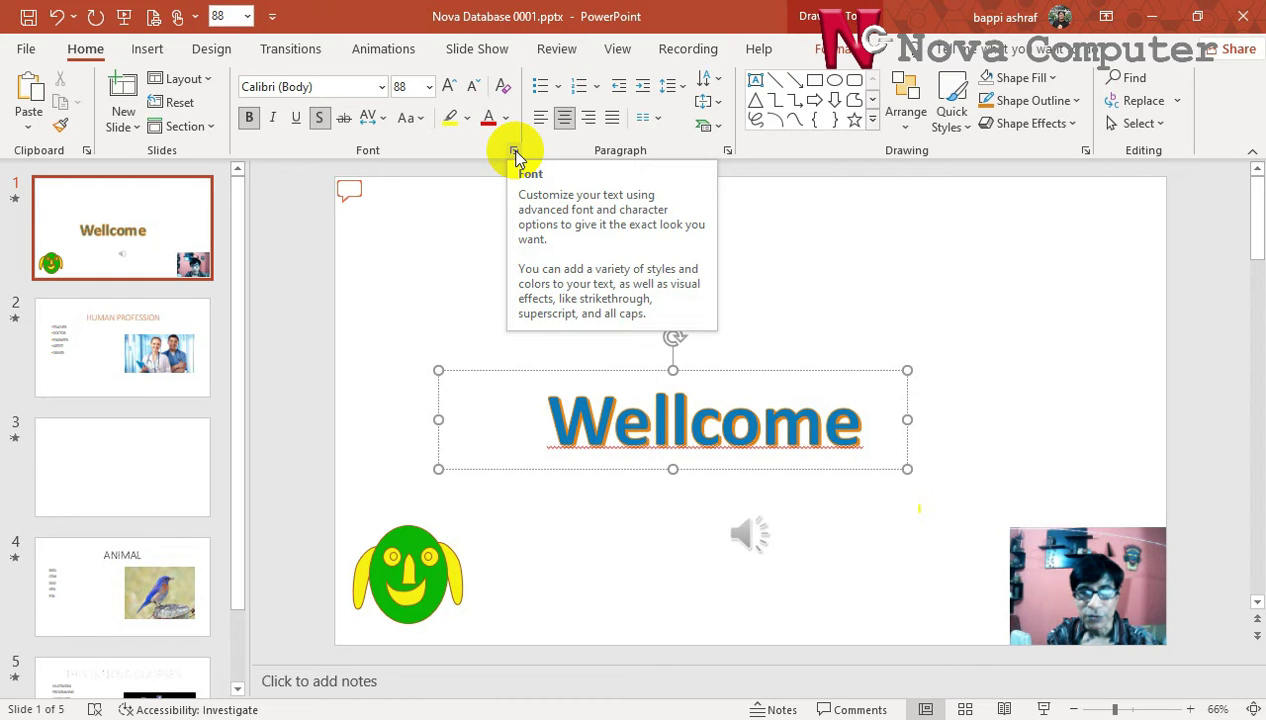
{"action": "left_click", "coordinate": [515, 154]}
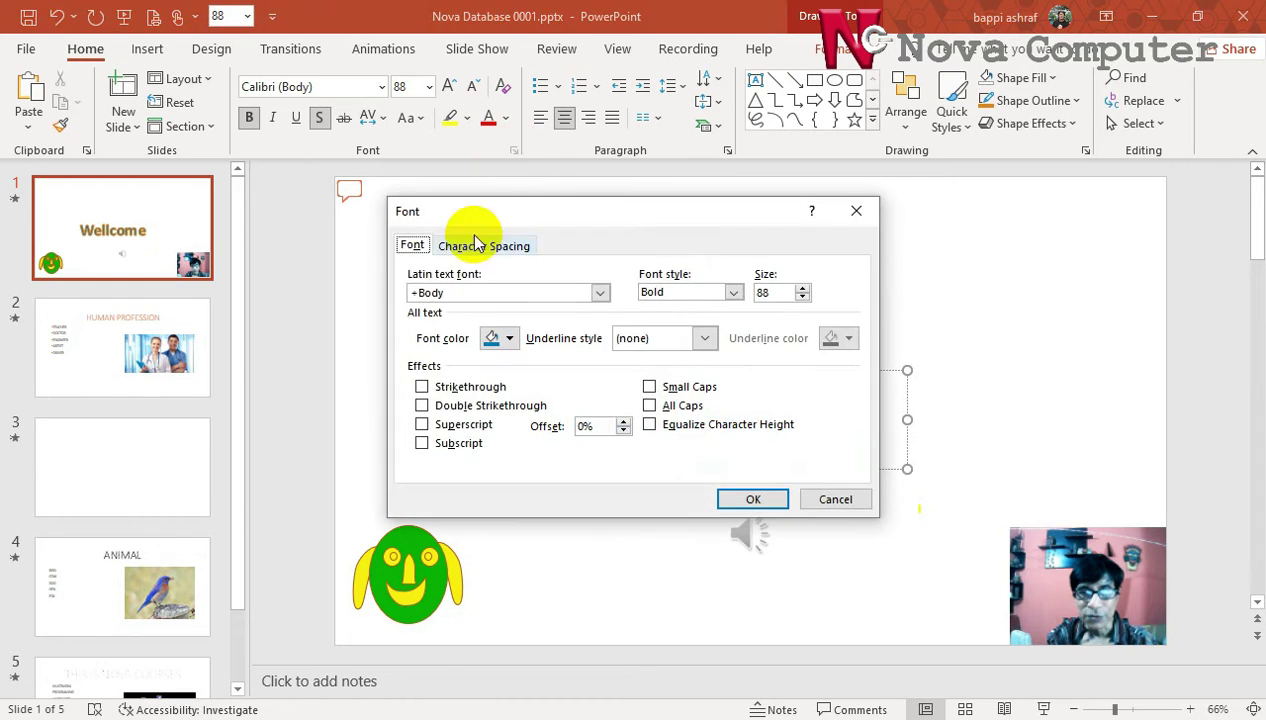
{"action": "left_click", "coordinate": [838, 499]}
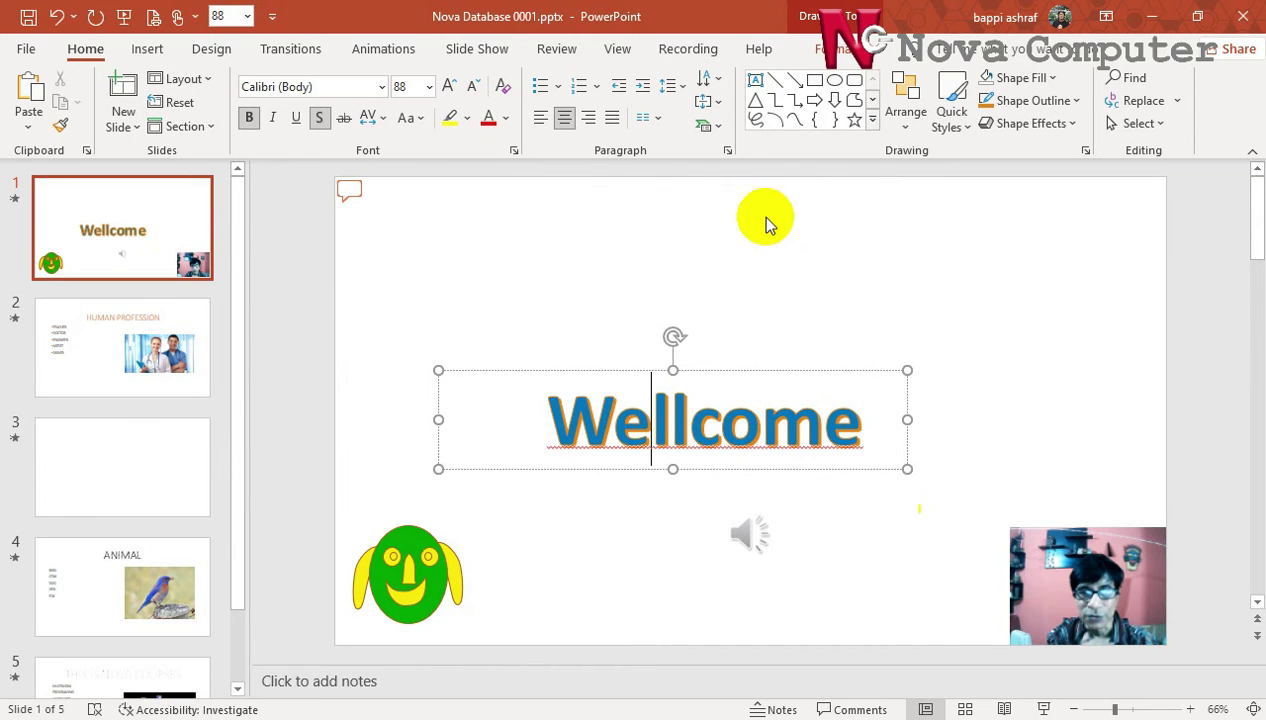
{"action": "left_click", "coordinate": [728, 151]}
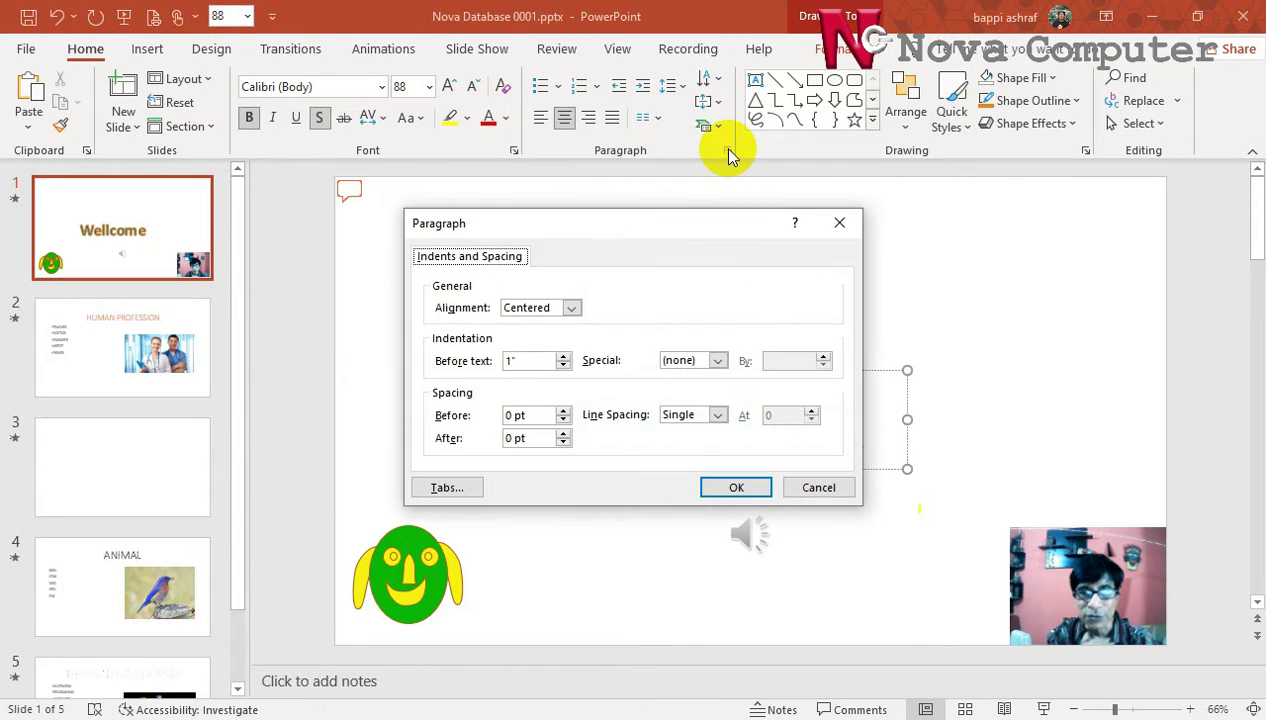
{"action": "left_click", "coordinate": [833, 487]}
{"action": "left_click", "coordinate": [763, 371]}
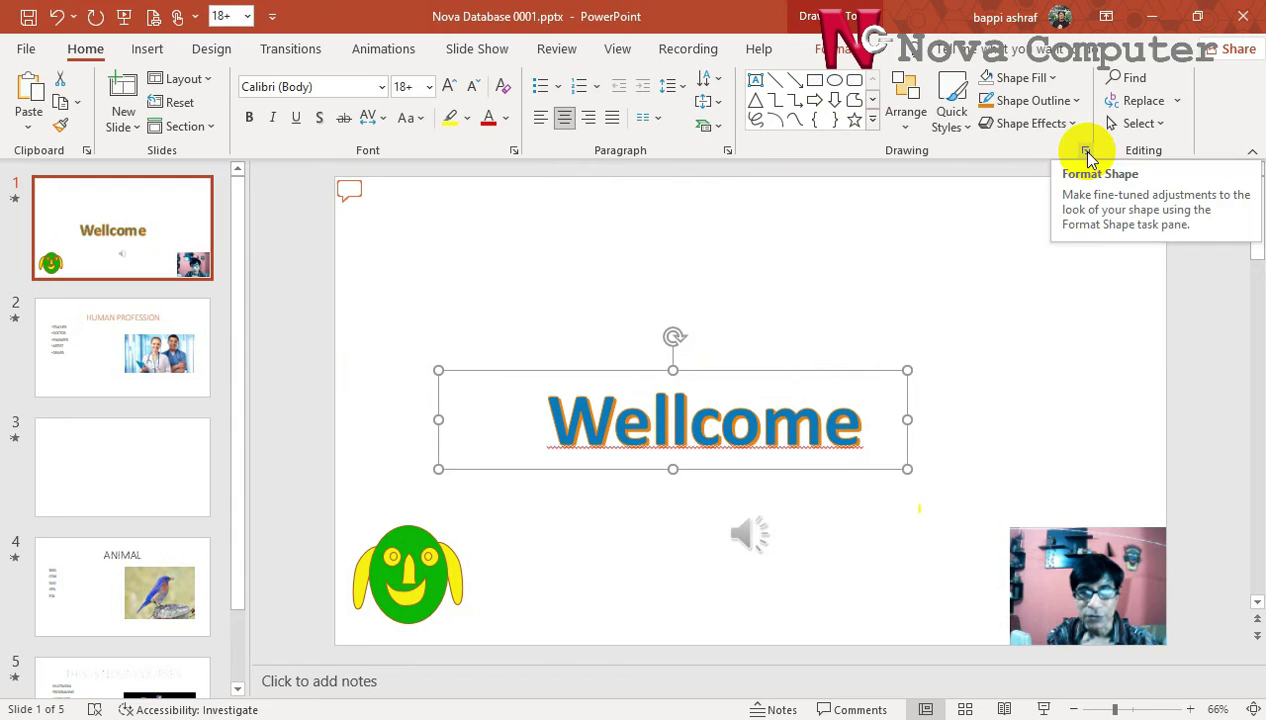
Open Format Shape for the Wellcome title, browse its Text Options tabs, then return to Shape Options.
{"action": "left_click", "coordinate": [1087, 152]}
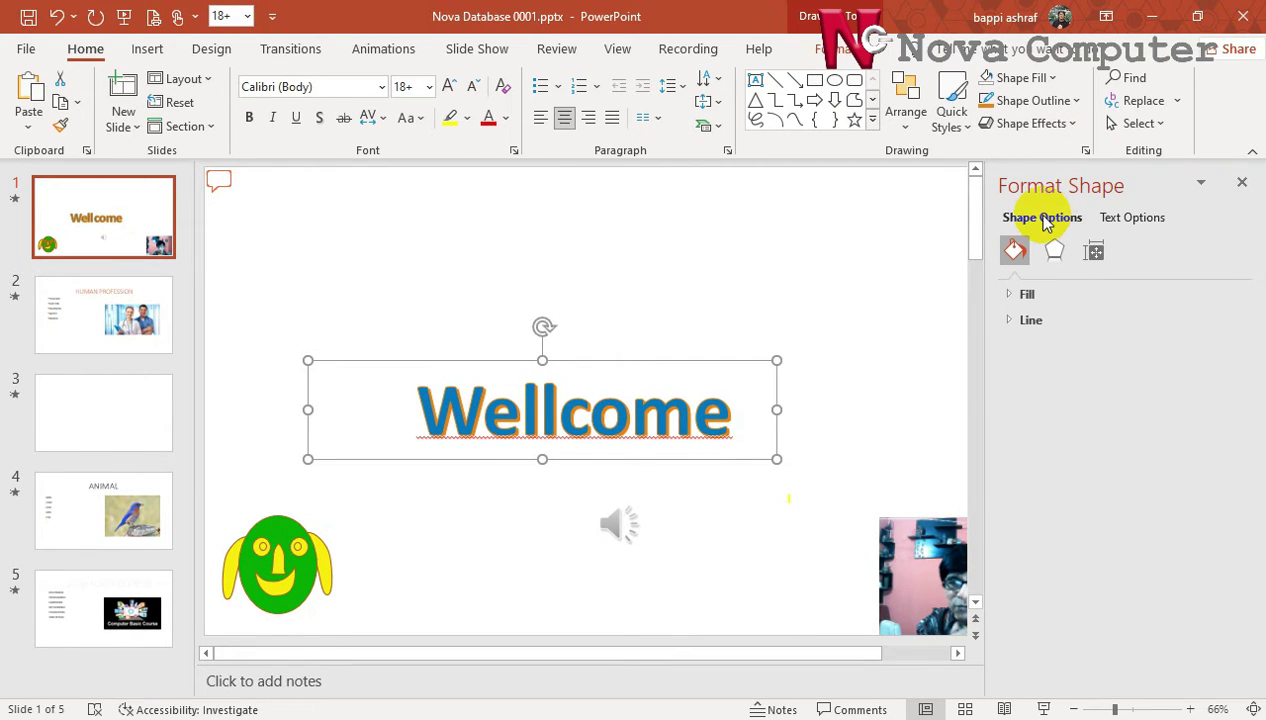
{"action": "left_click", "coordinate": [1143, 223]}
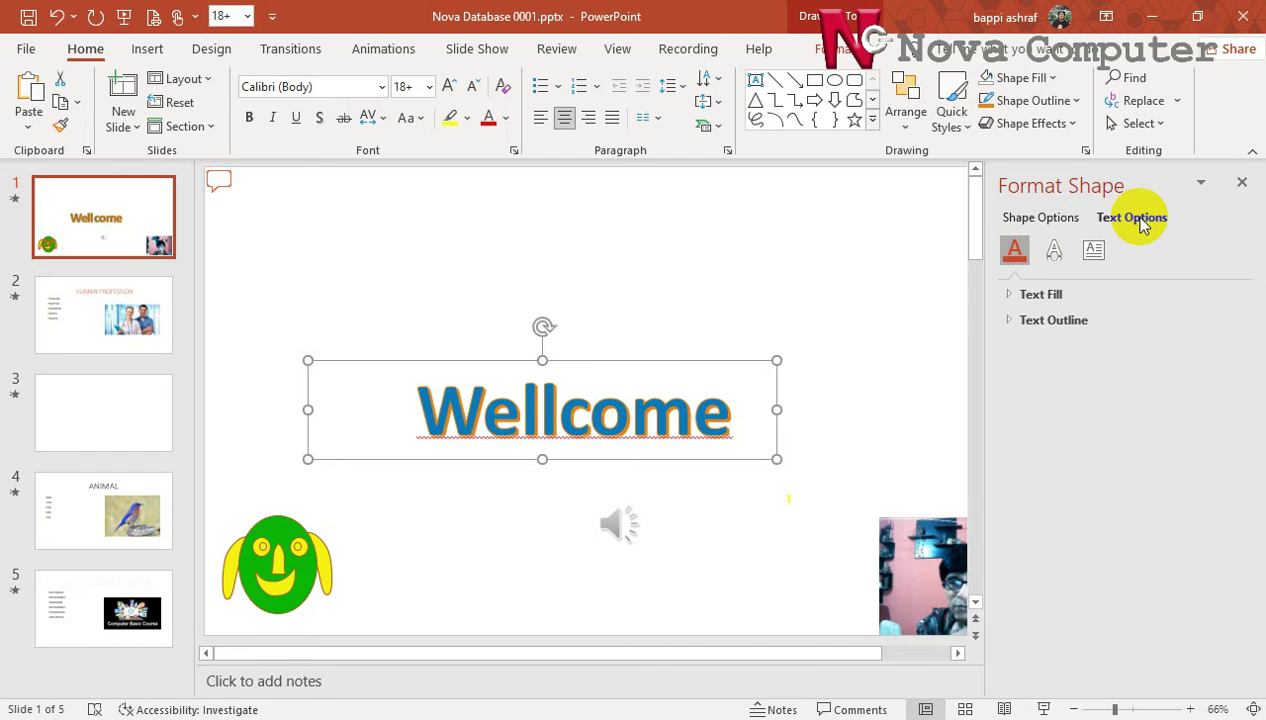
{"action": "left_click", "coordinate": [1060, 220]}
{"action": "left_click", "coordinate": [1133, 222]}
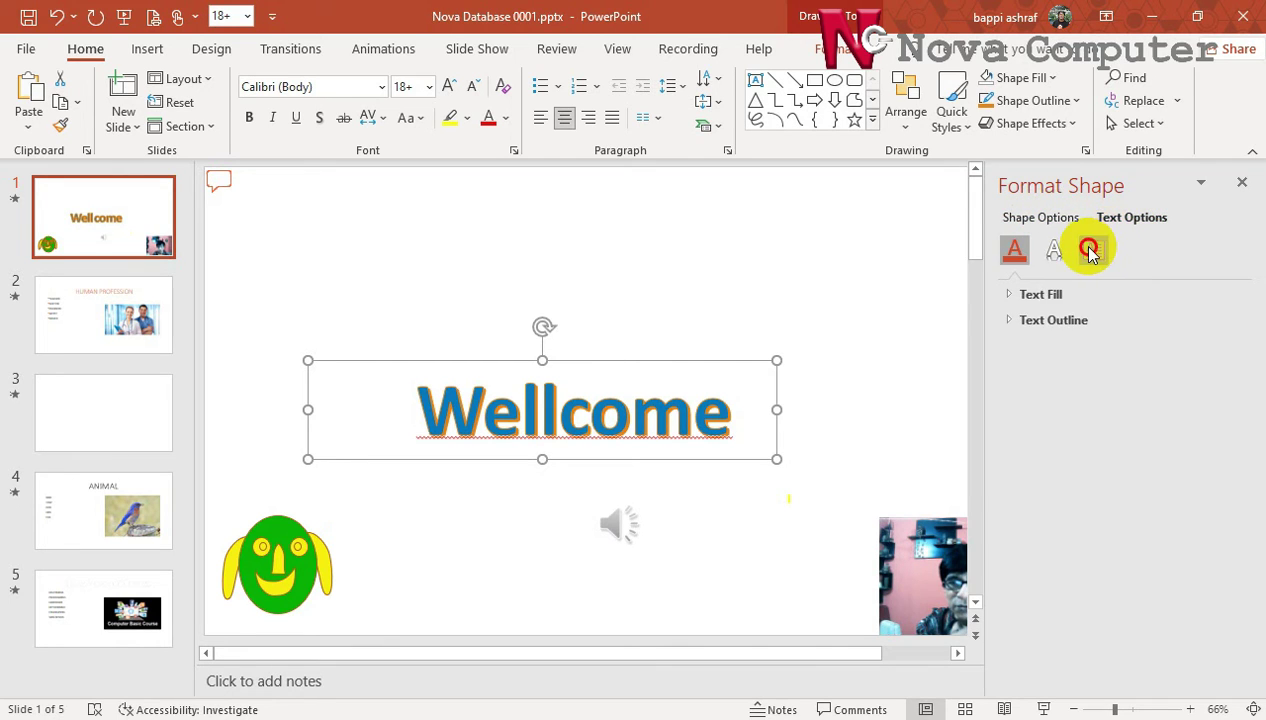
{"action": "left_click", "coordinate": [1094, 250]}
{"action": "left_click", "coordinate": [1054, 250]}
{"action": "left_click", "coordinate": [1014, 250]}
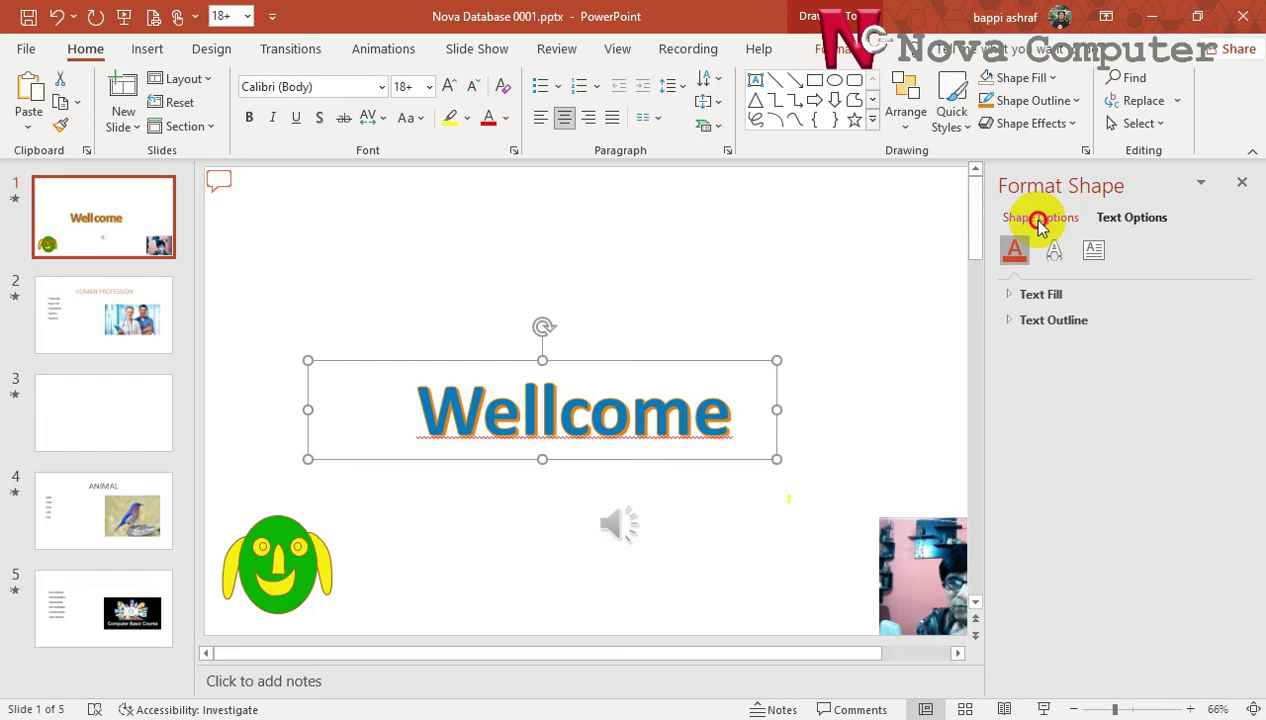
{"action": "left_click", "coordinate": [1040, 217]}
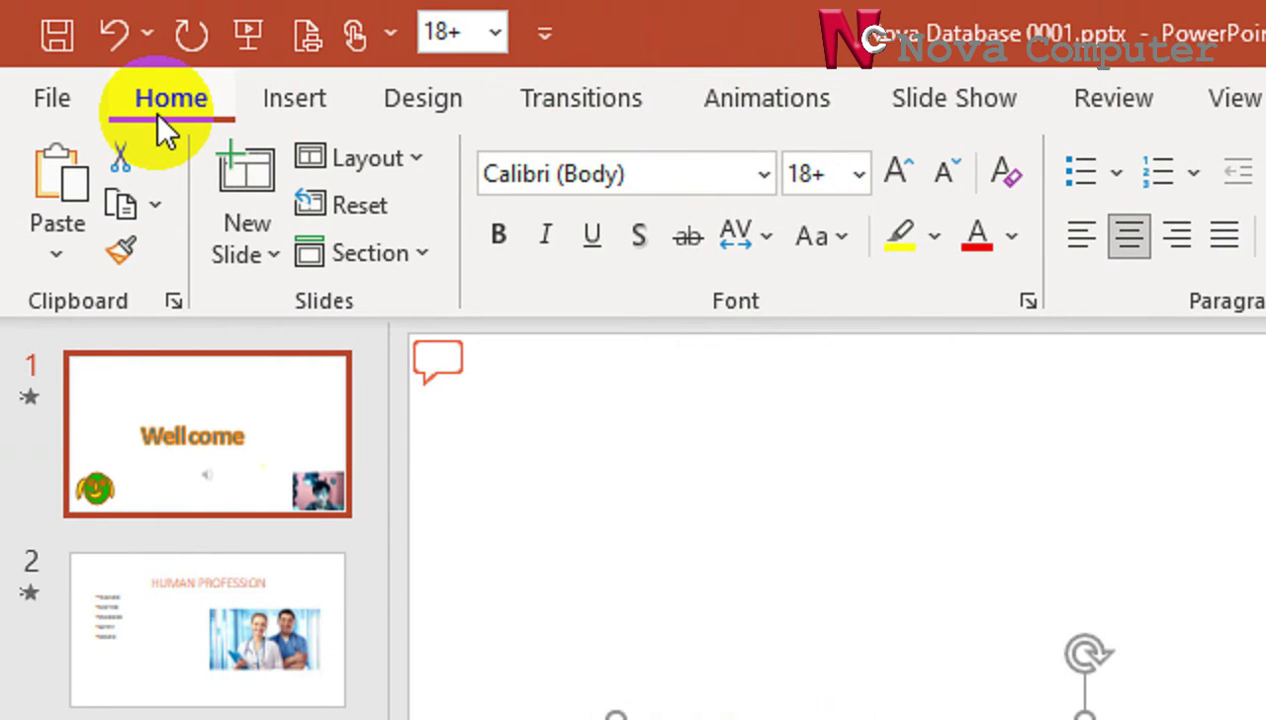
{"action": "left_click", "coordinate": [294, 100]}
{"action": "left_click", "coordinate": [425, 100]}
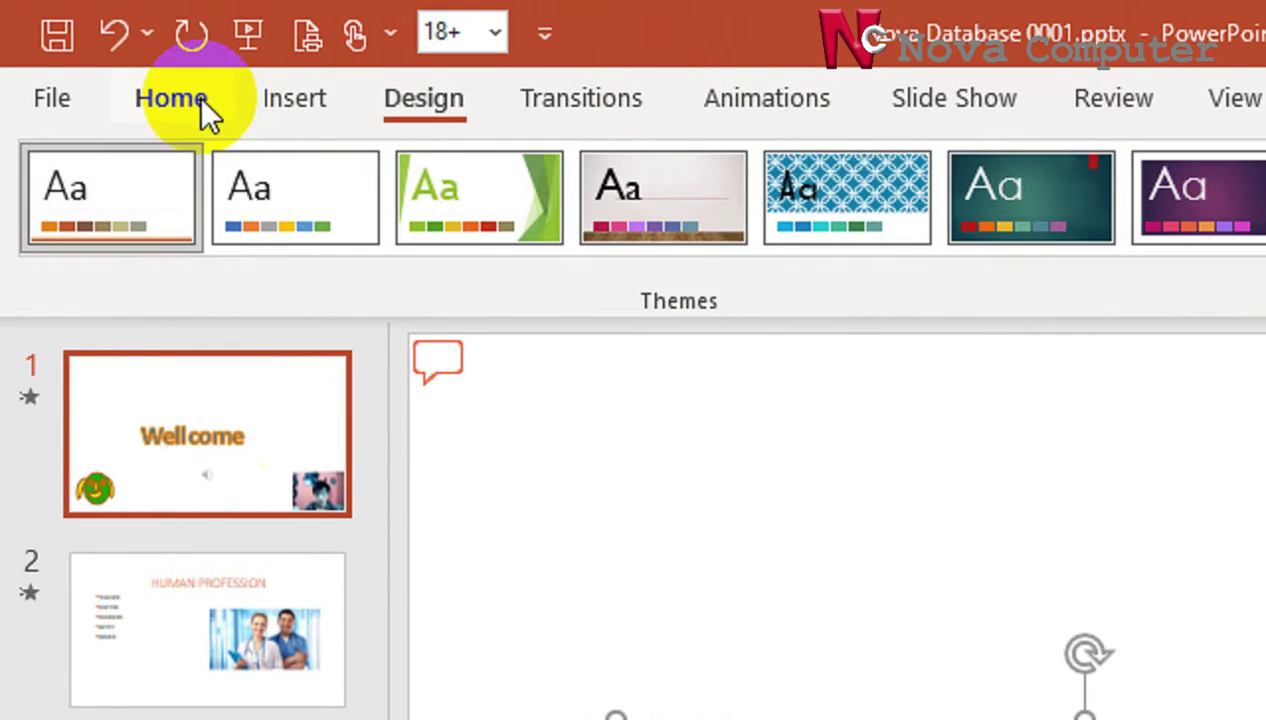
{"action": "left_click", "coordinate": [202, 104]}
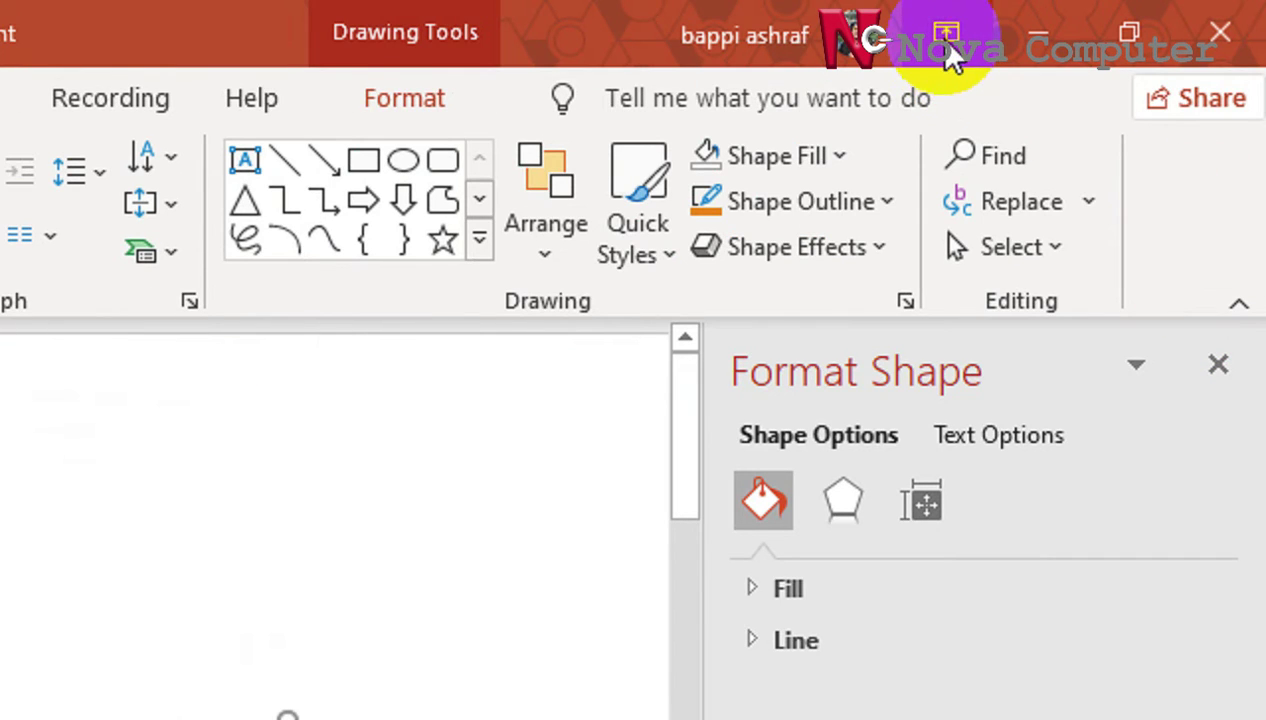
Set the ribbon to Auto-hide and close the Format Shape pane.
{"action": "left_click", "coordinate": [947, 36]}
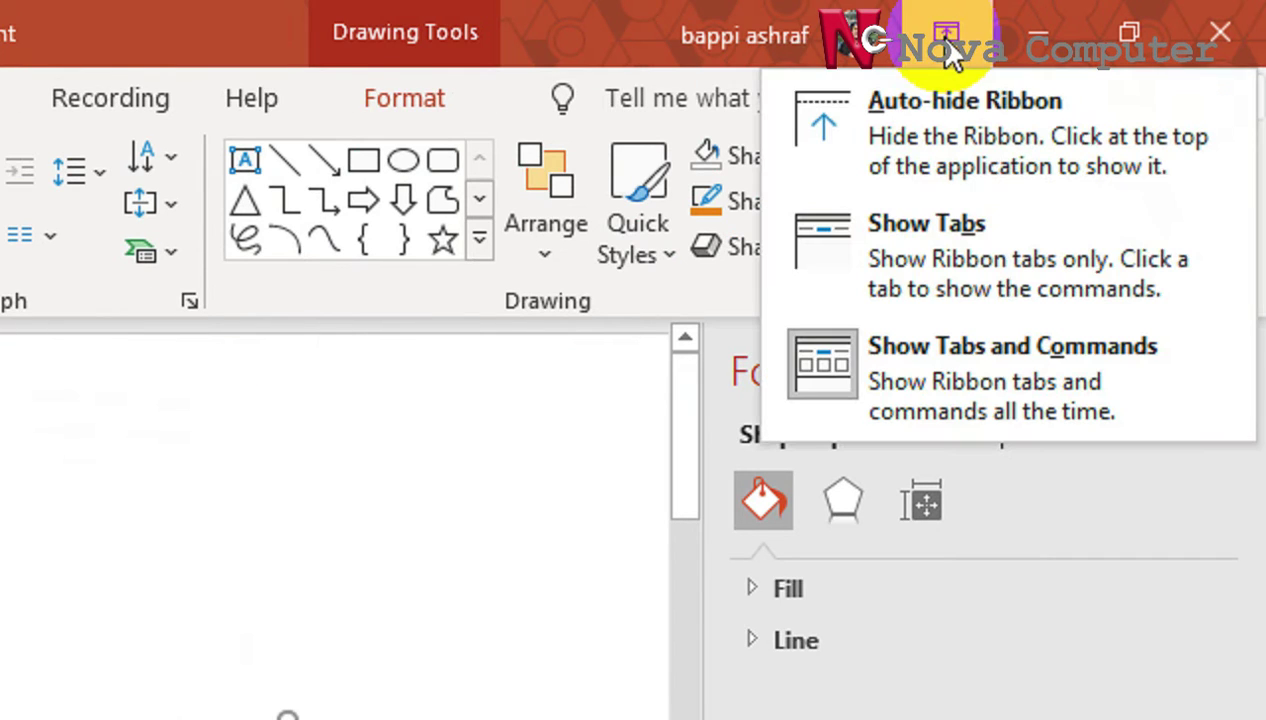
{"action": "left_click", "coordinate": [933, 133]}
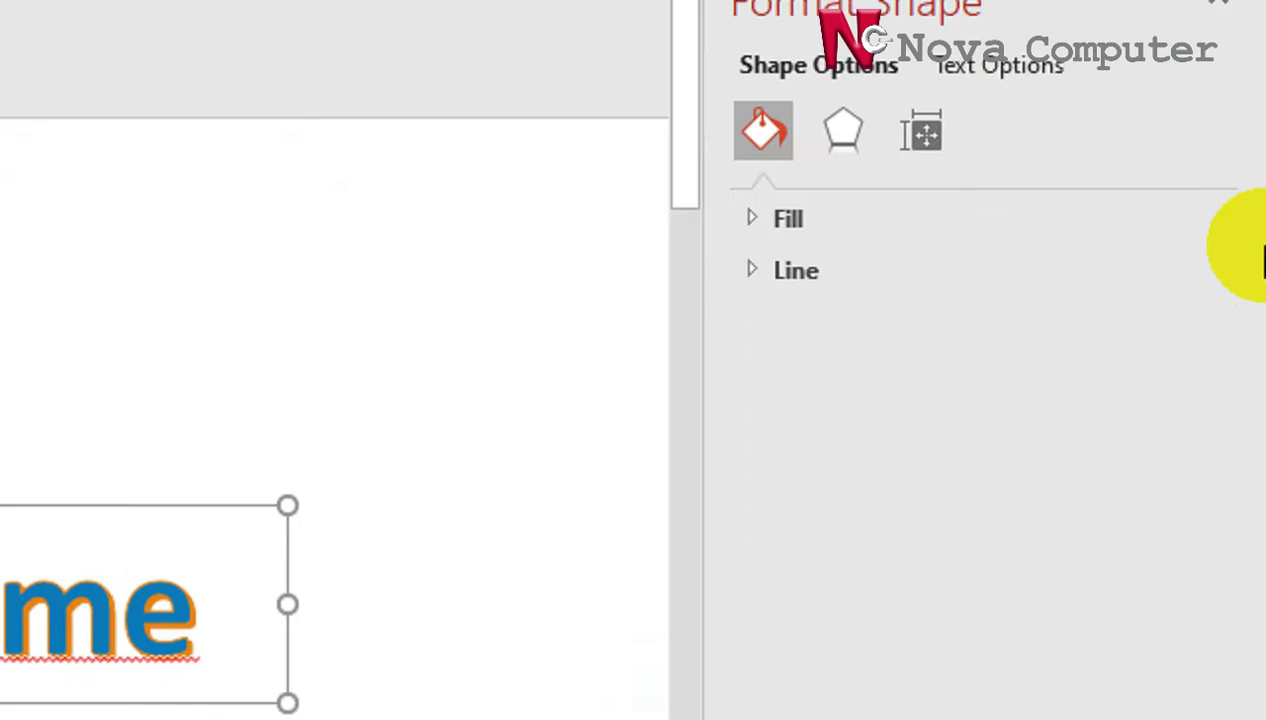
{"action": "left_click", "coordinate": [1220, 88]}
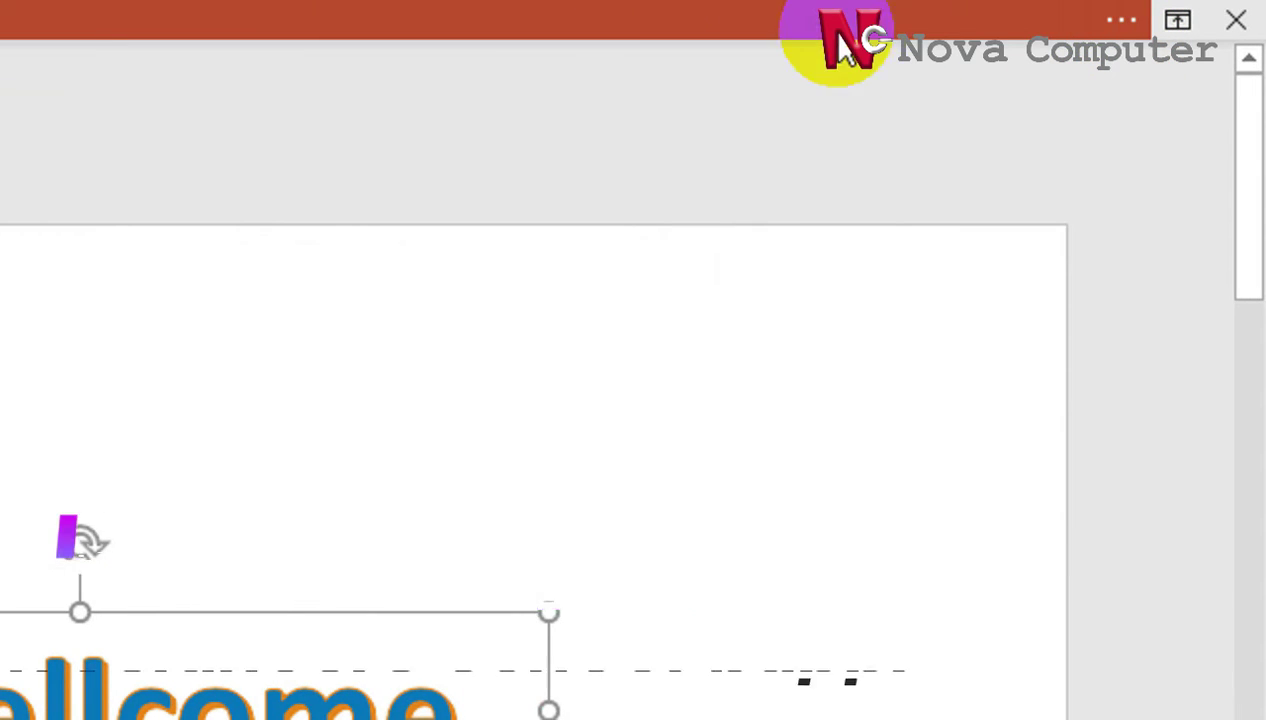
{"action": "left_click", "coordinate": [1168, 30]}
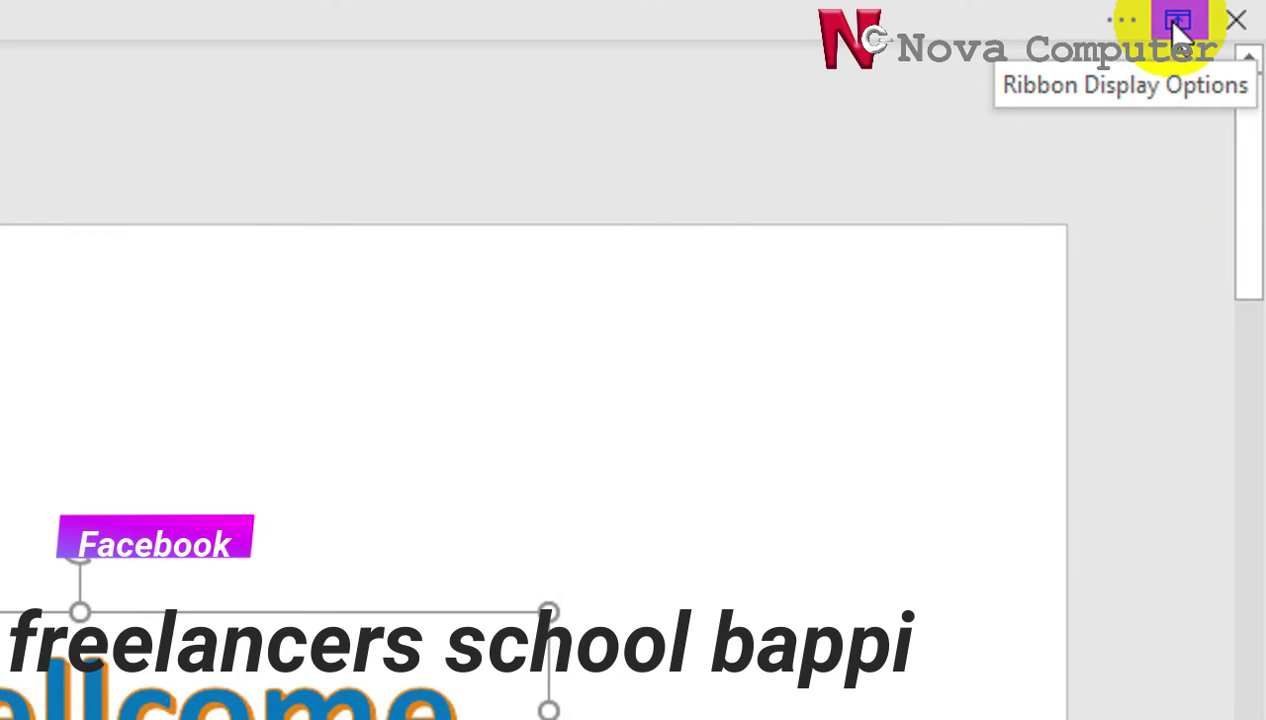
Try Show Tabs only, then restore Show Tabs and Commands.
{"action": "left_click", "coordinate": [1178, 22]}
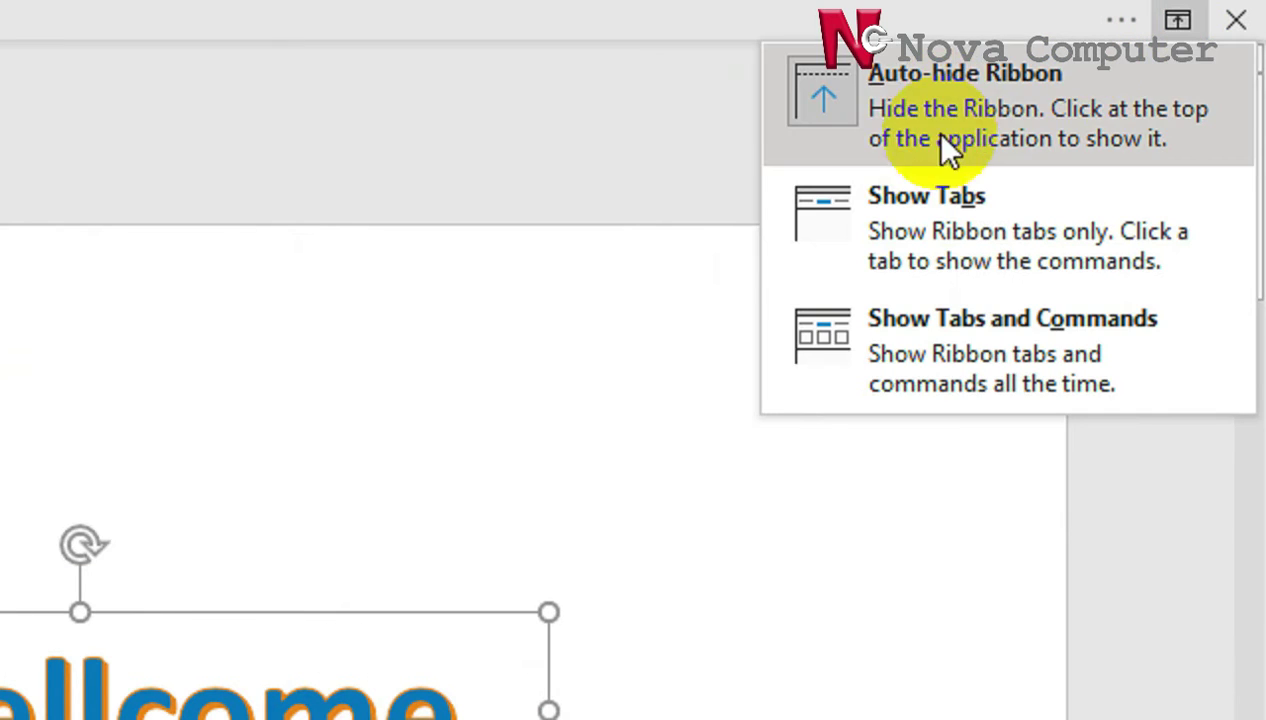
{"action": "left_click", "coordinate": [916, 228]}
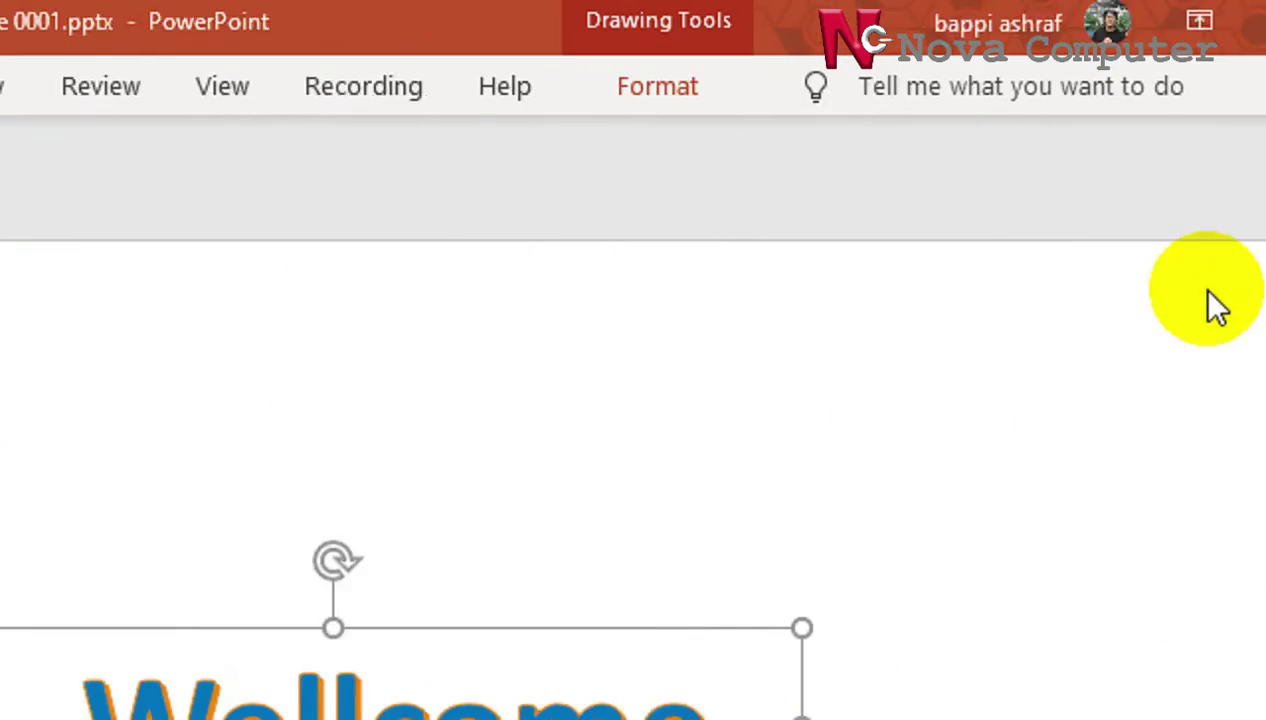
{"action": "left_click", "coordinate": [946, 33]}
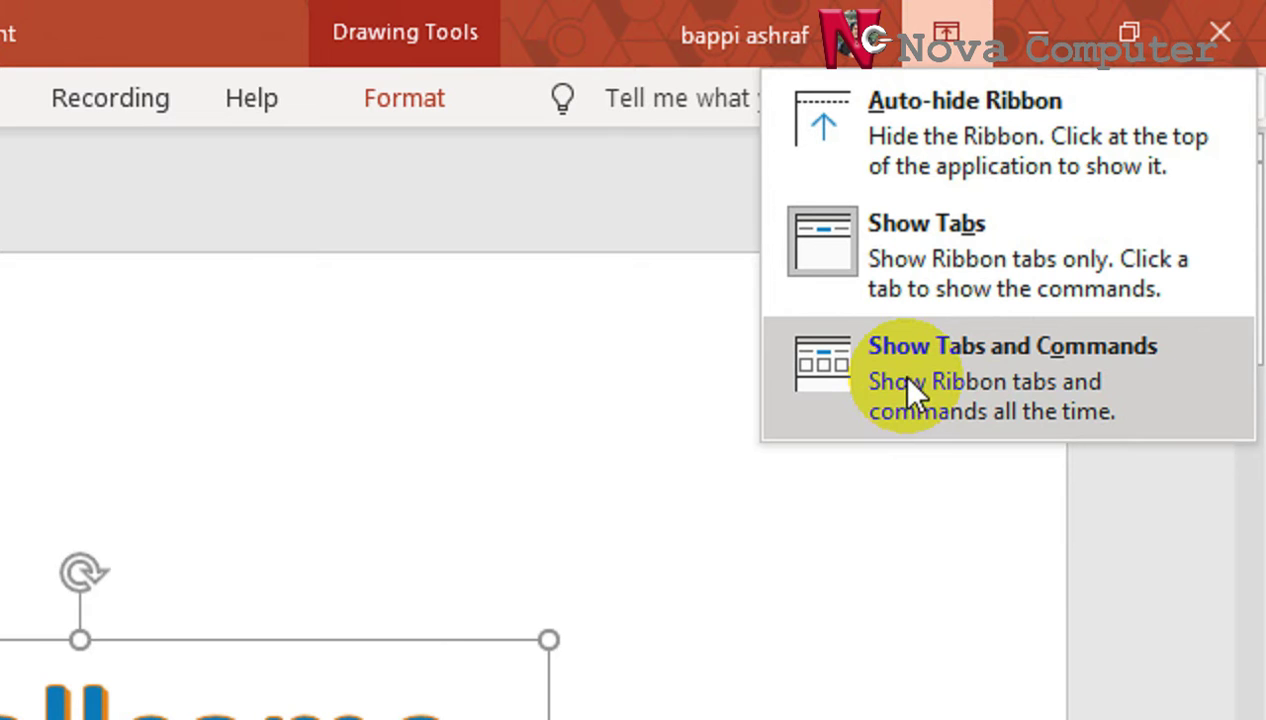
{"action": "left_click", "coordinate": [872, 384]}
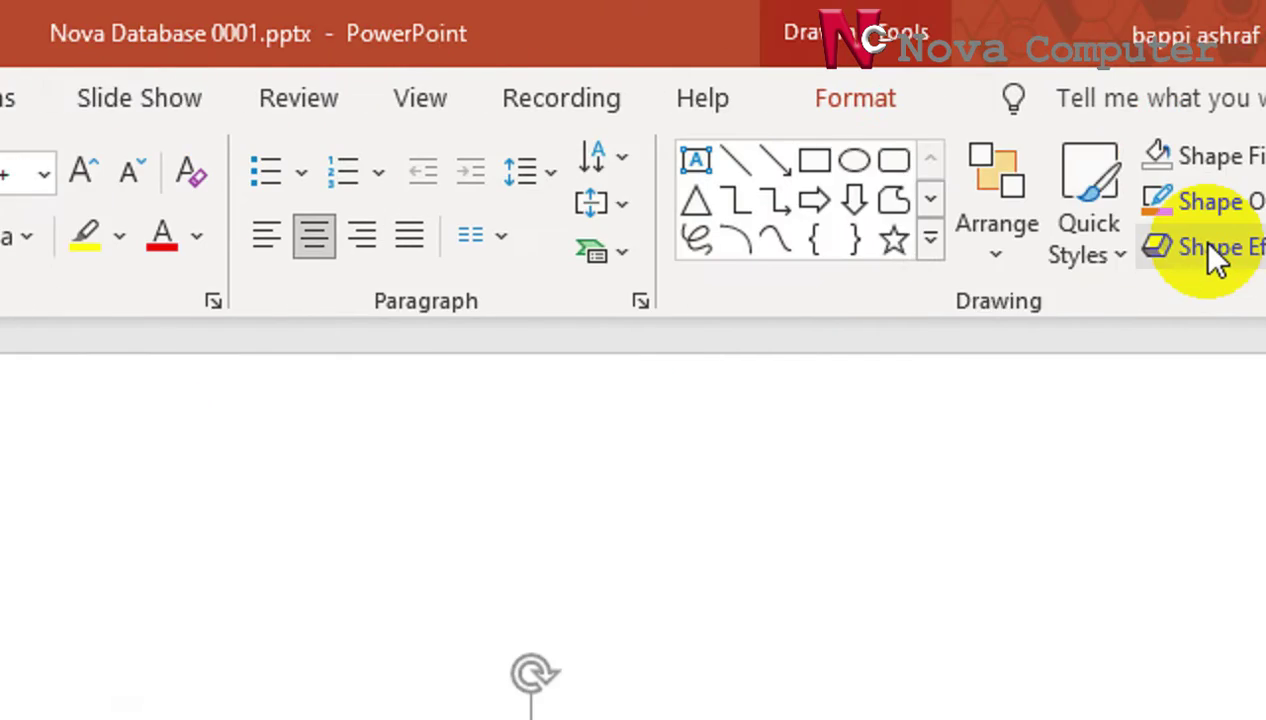
Auto-hide the ribbon again, peek at it, and click into the Wellcome text box.
{"action": "left_click", "coordinate": [947, 35]}
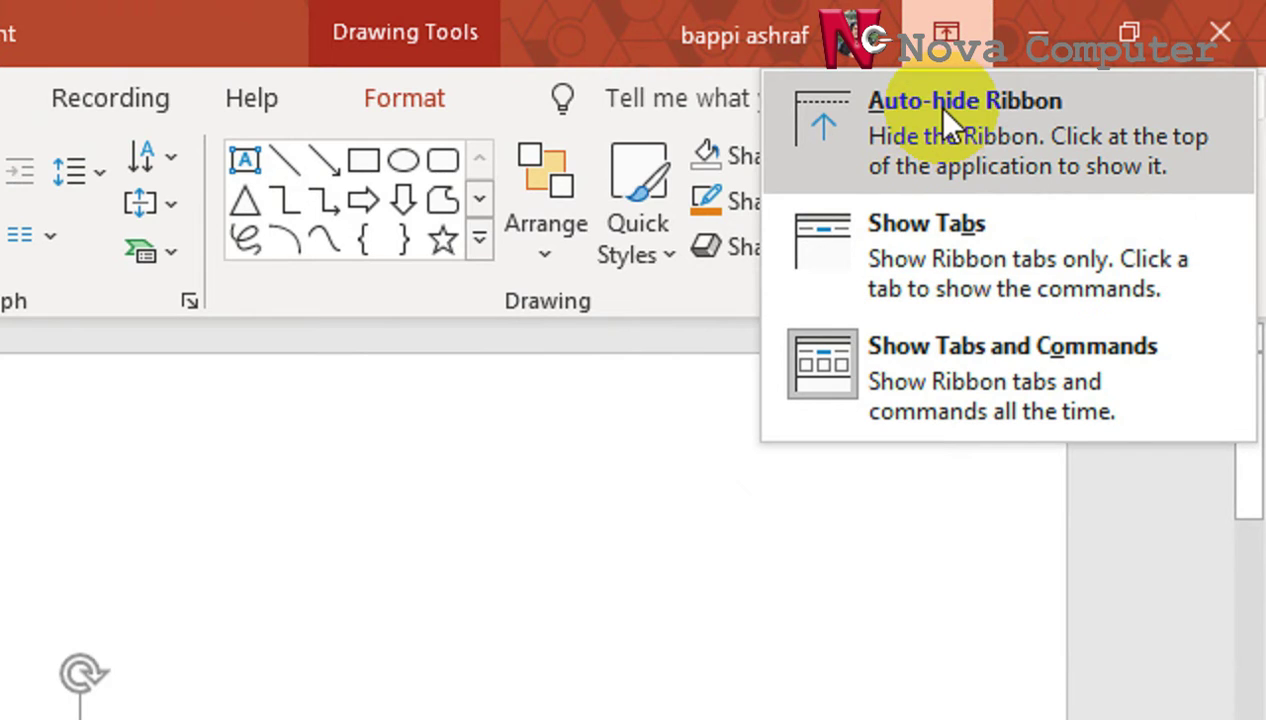
{"action": "left_click", "coordinate": [932, 106]}
{"action": "left_click", "coordinate": [1124, 24]}
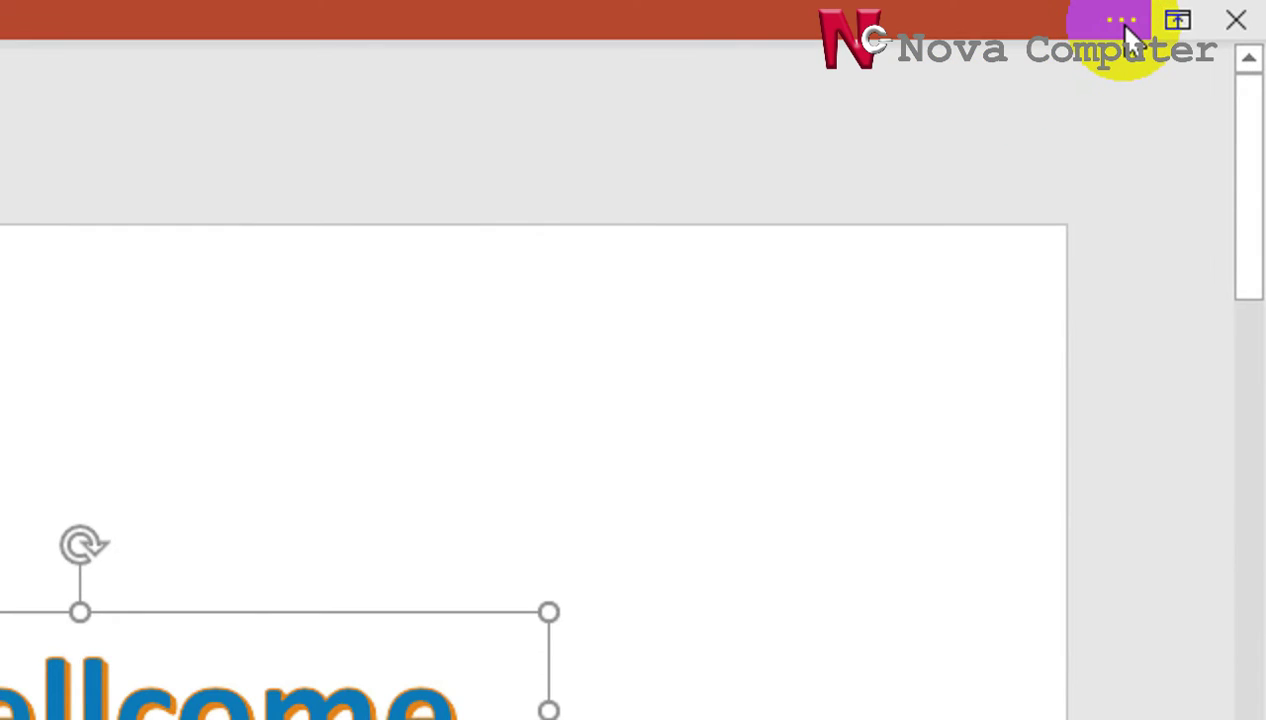
{"action": "left_click", "coordinate": [1122, 22]}
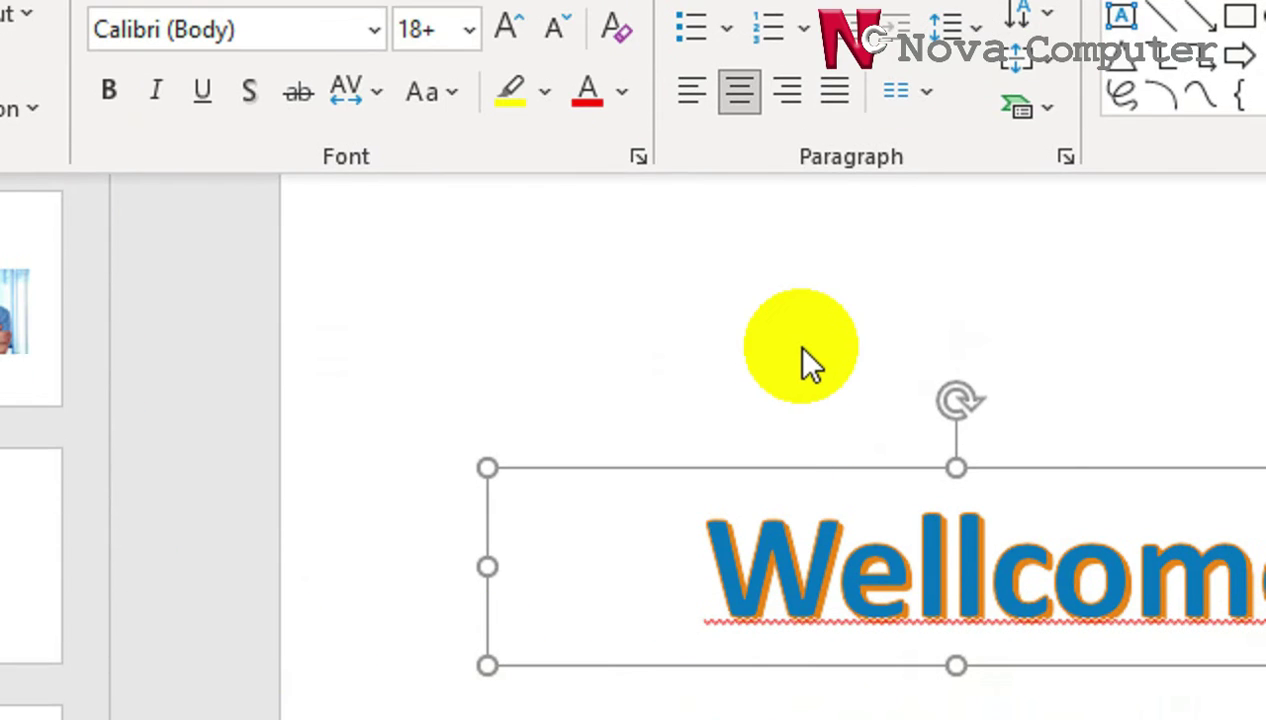
{"action": "left_click", "coordinate": [793, 335]}
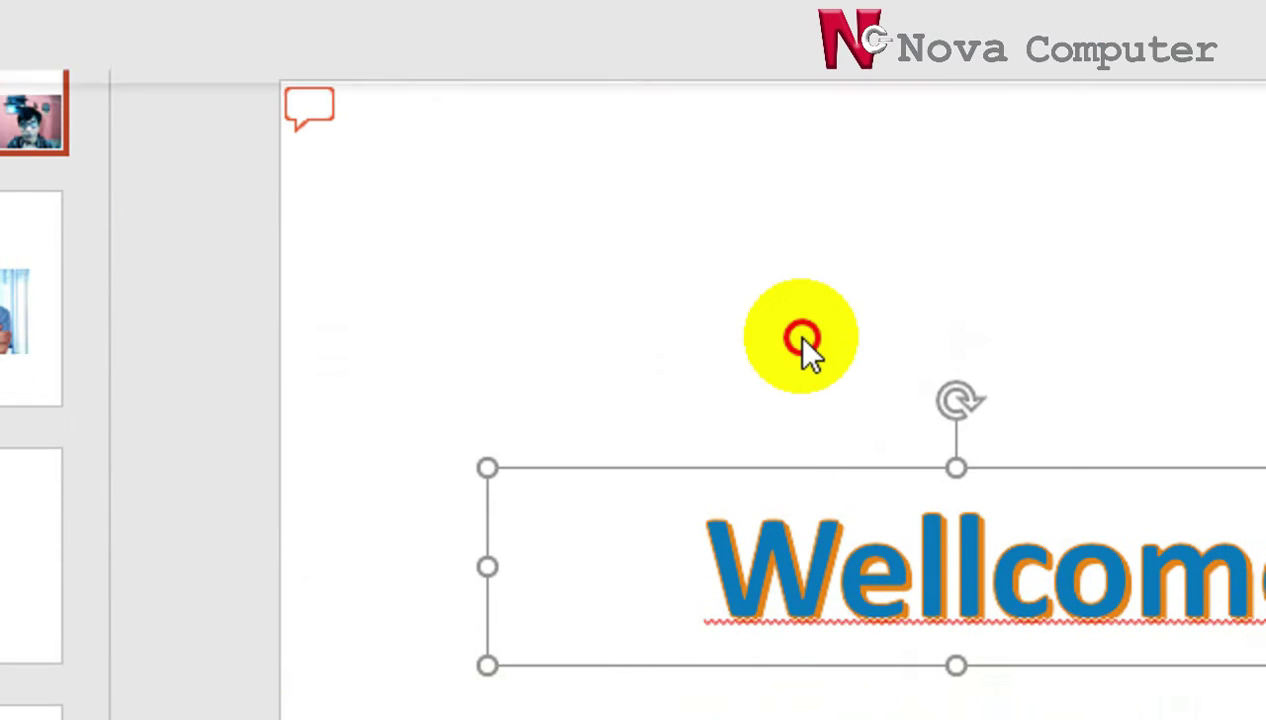
{"action": "left_click", "coordinate": [838, 530]}
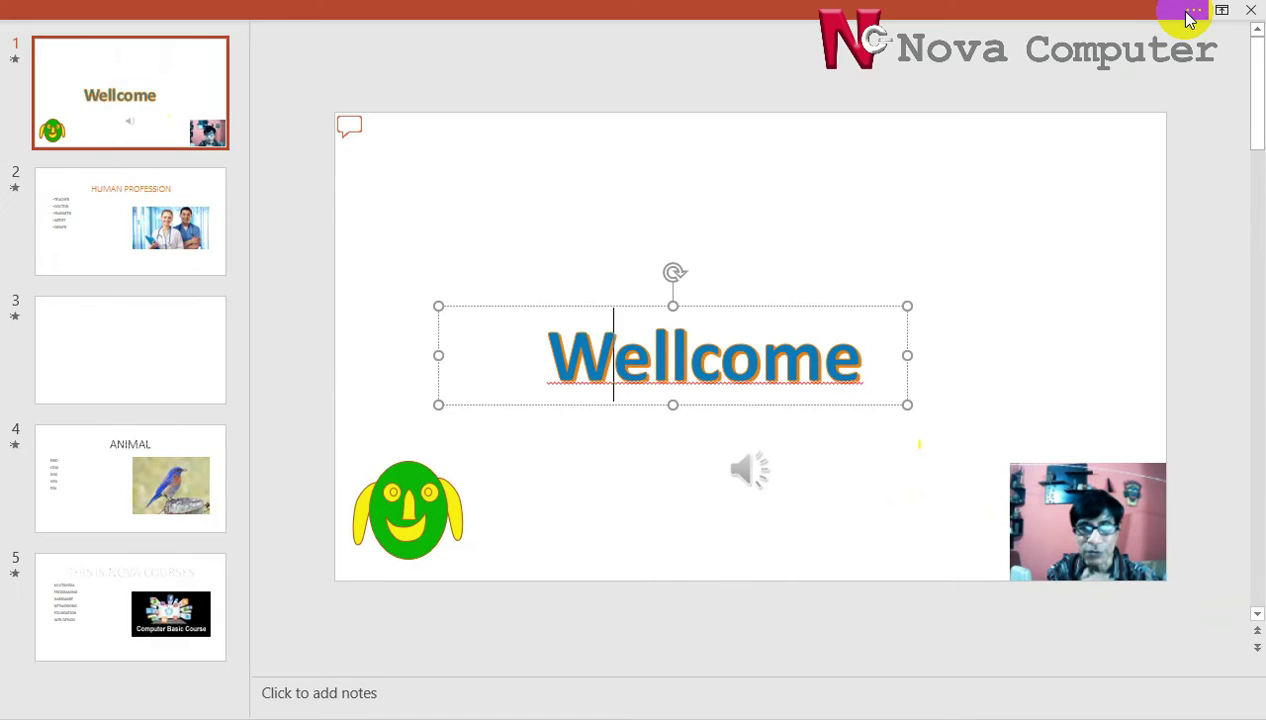
Color the Wellcome title text orange with the Home Font Color menu.
{"action": "left_click", "coordinate": [1188, 14]}
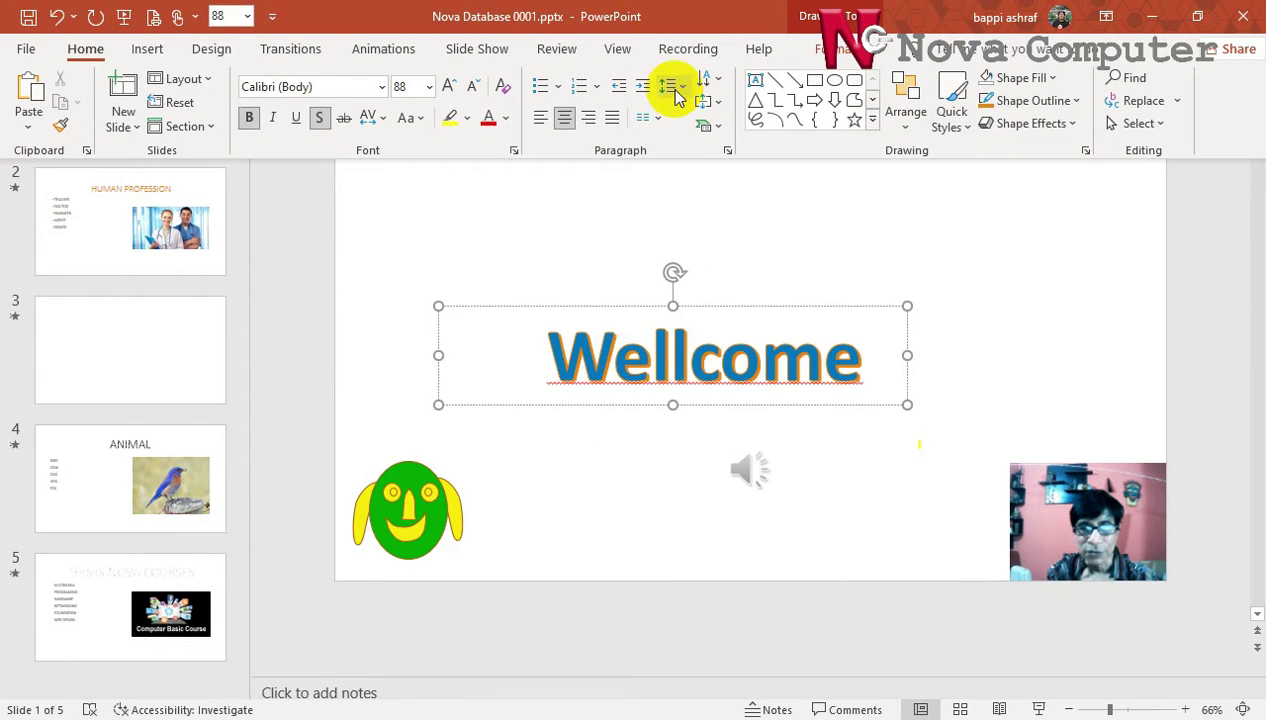
{"action": "left_click", "coordinate": [510, 120]}
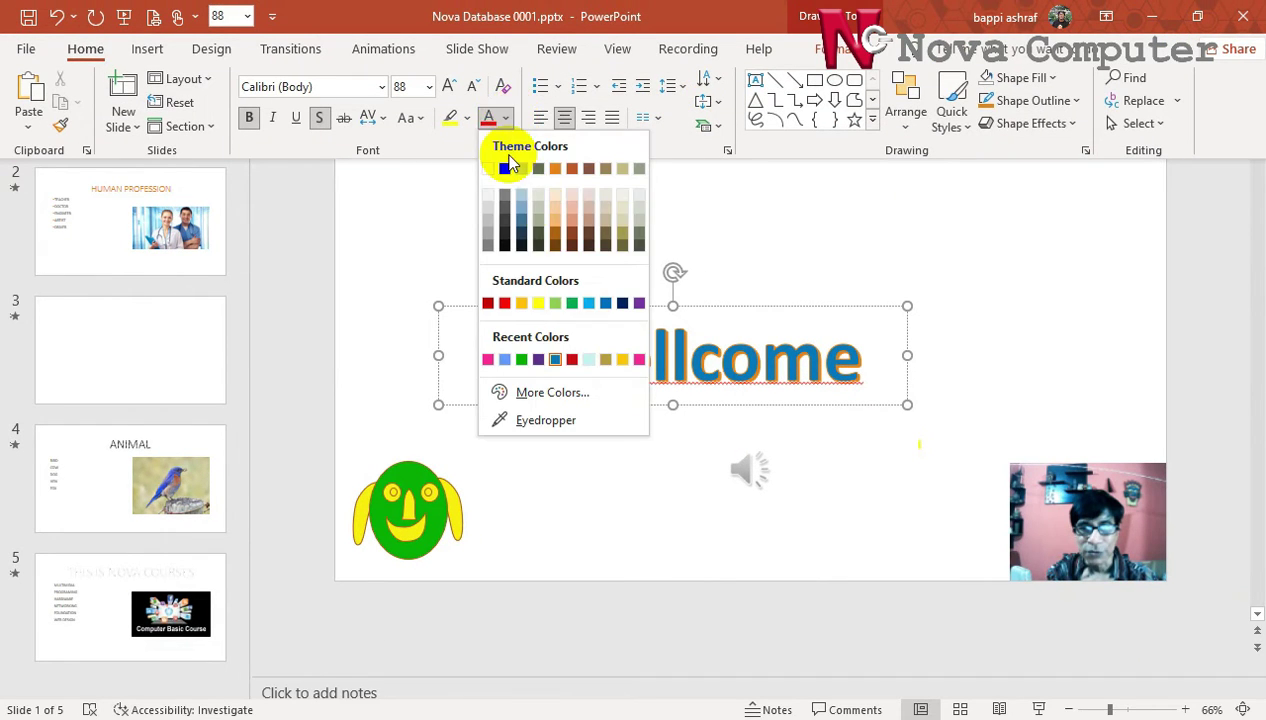
{"action": "left_click", "coordinate": [554, 208]}
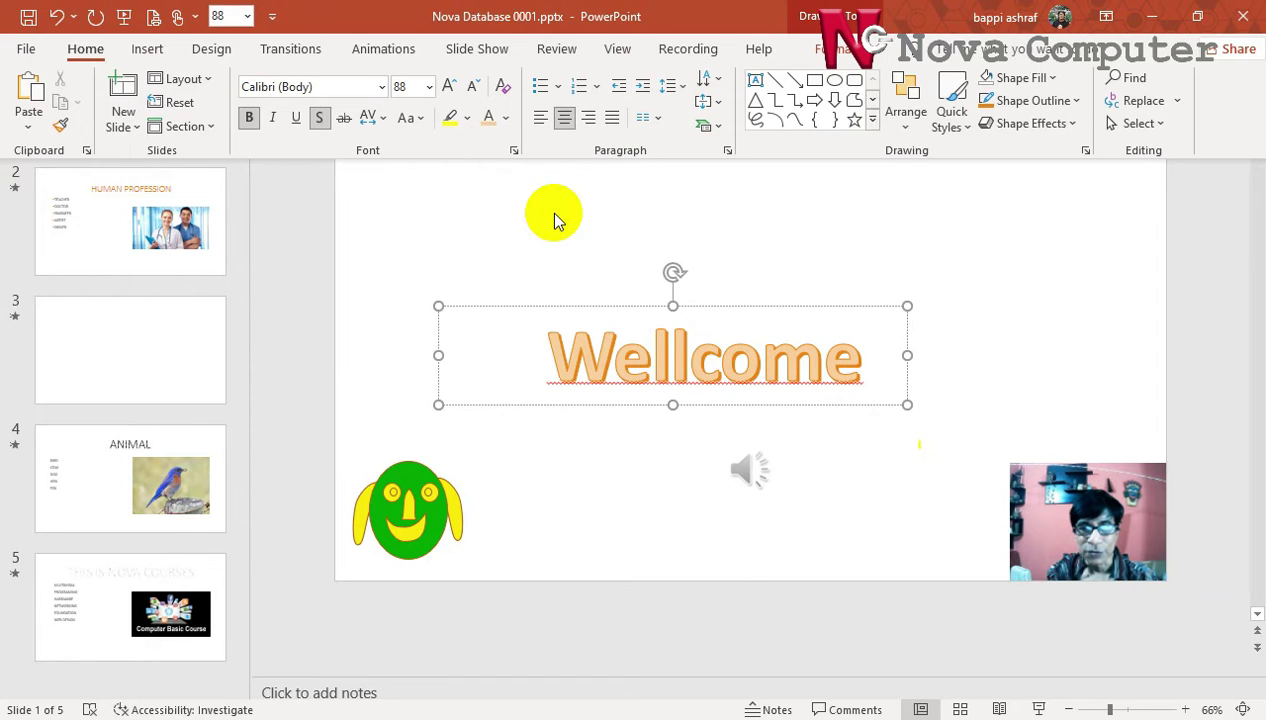
{"action": "left_click", "coordinate": [1088, 274]}
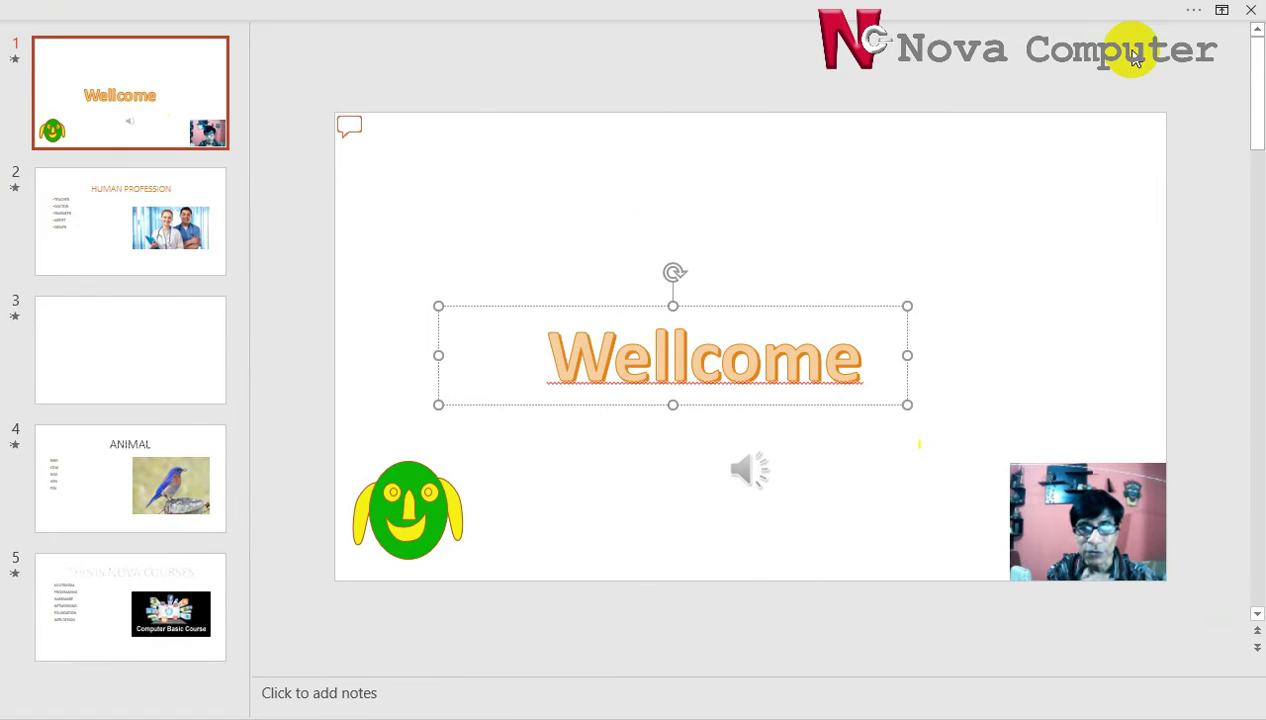
Set the ribbon display back to Show Tabs and Commands.
{"action": "left_click", "coordinate": [1196, 12]}
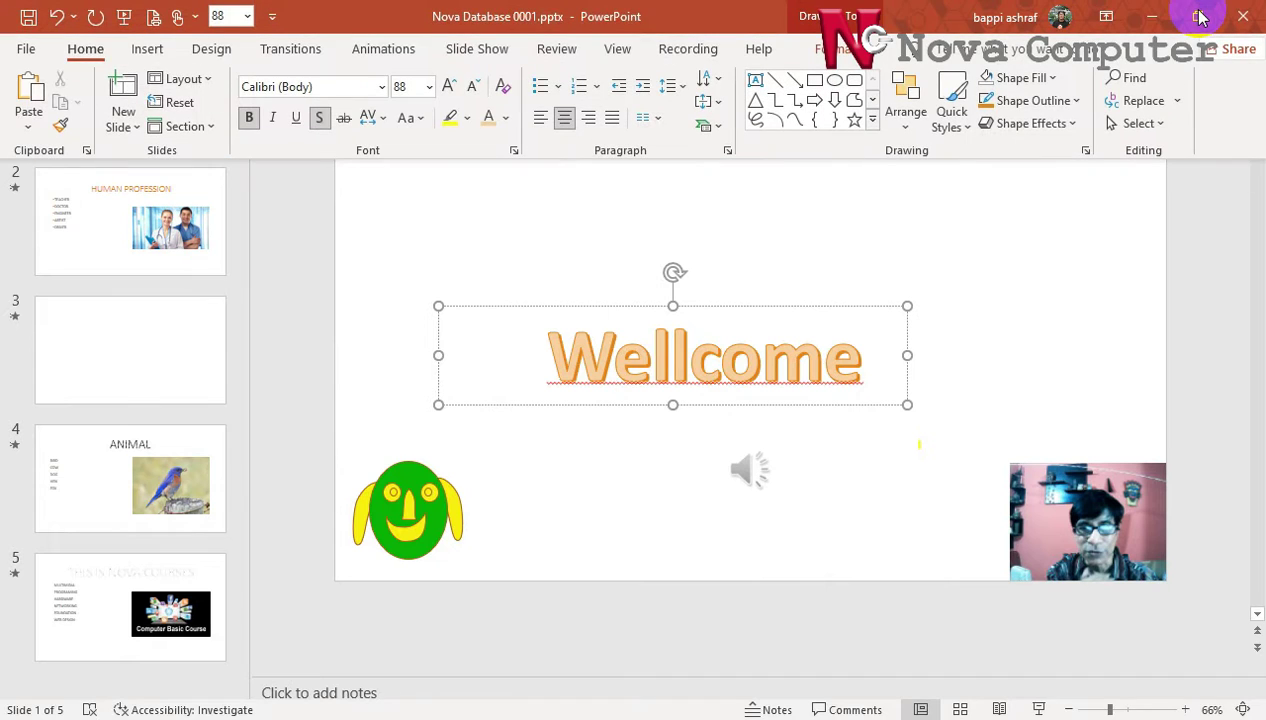
{"action": "left_click", "coordinate": [1109, 19]}
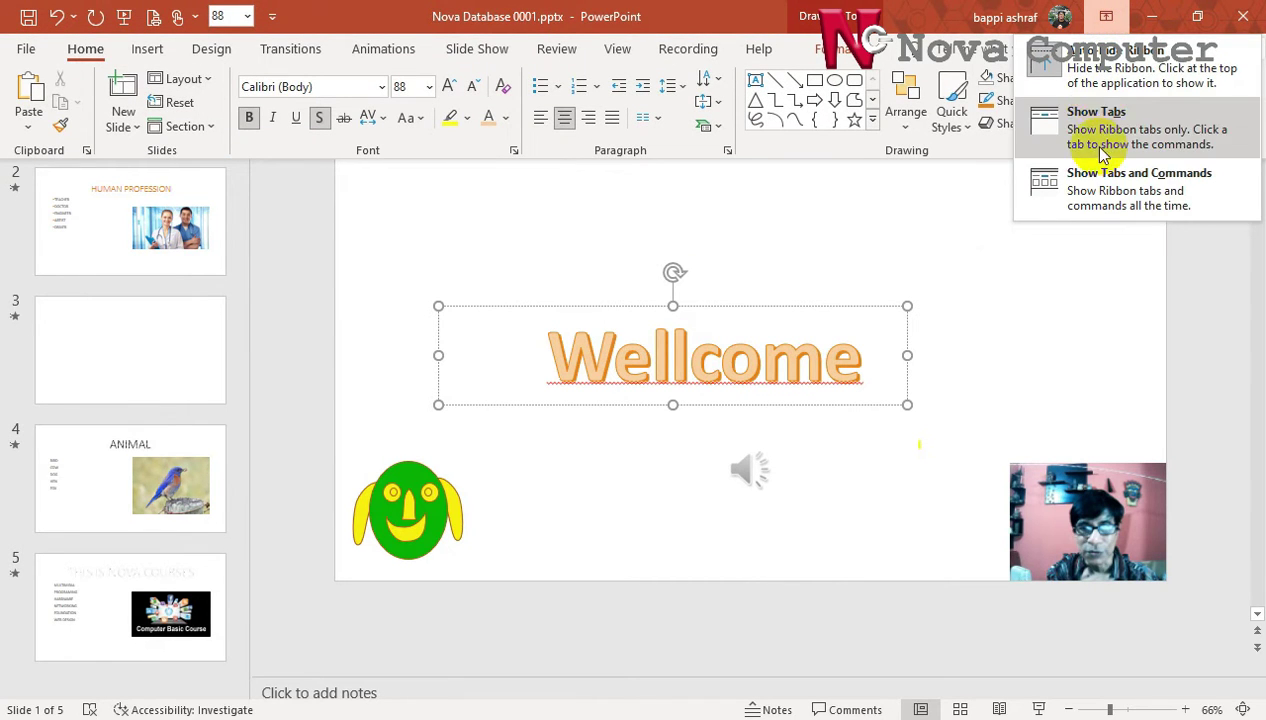
{"action": "left_click", "coordinate": [1098, 188]}
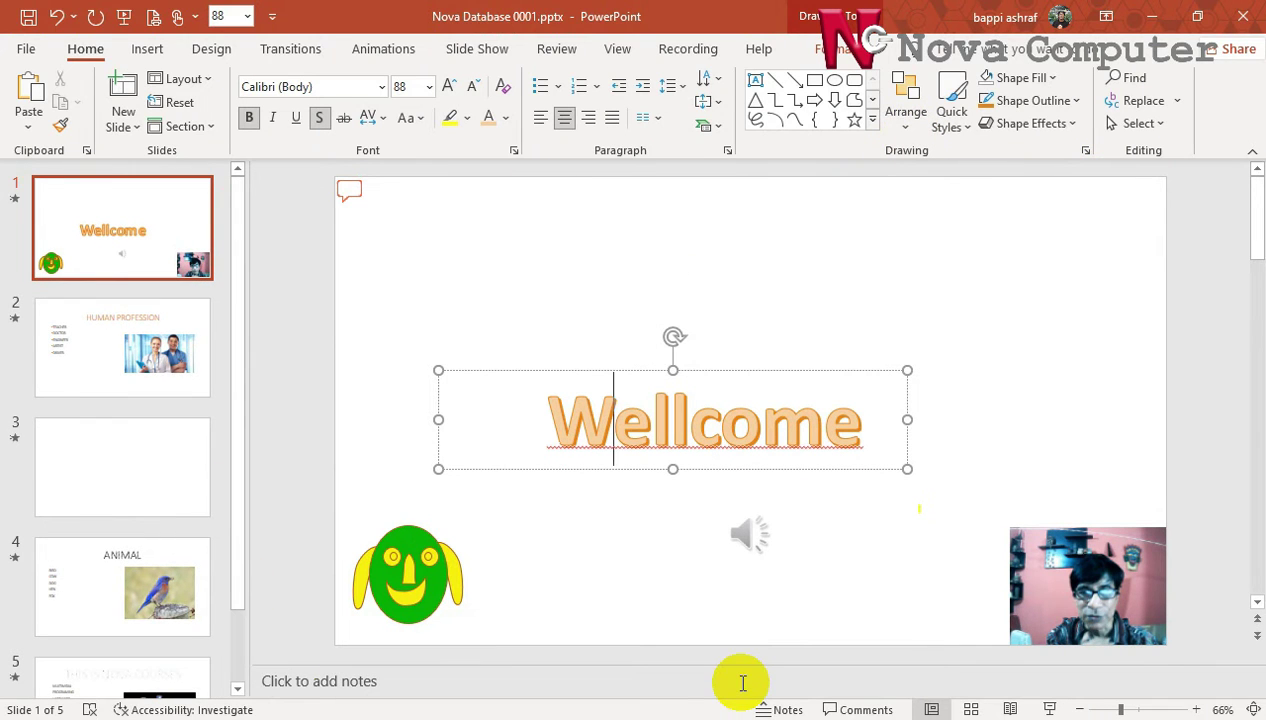
Toggle the Notes area off and on, open the Comments pane, and switch to Outline View.
{"action": "left_click", "coordinate": [788, 709]}
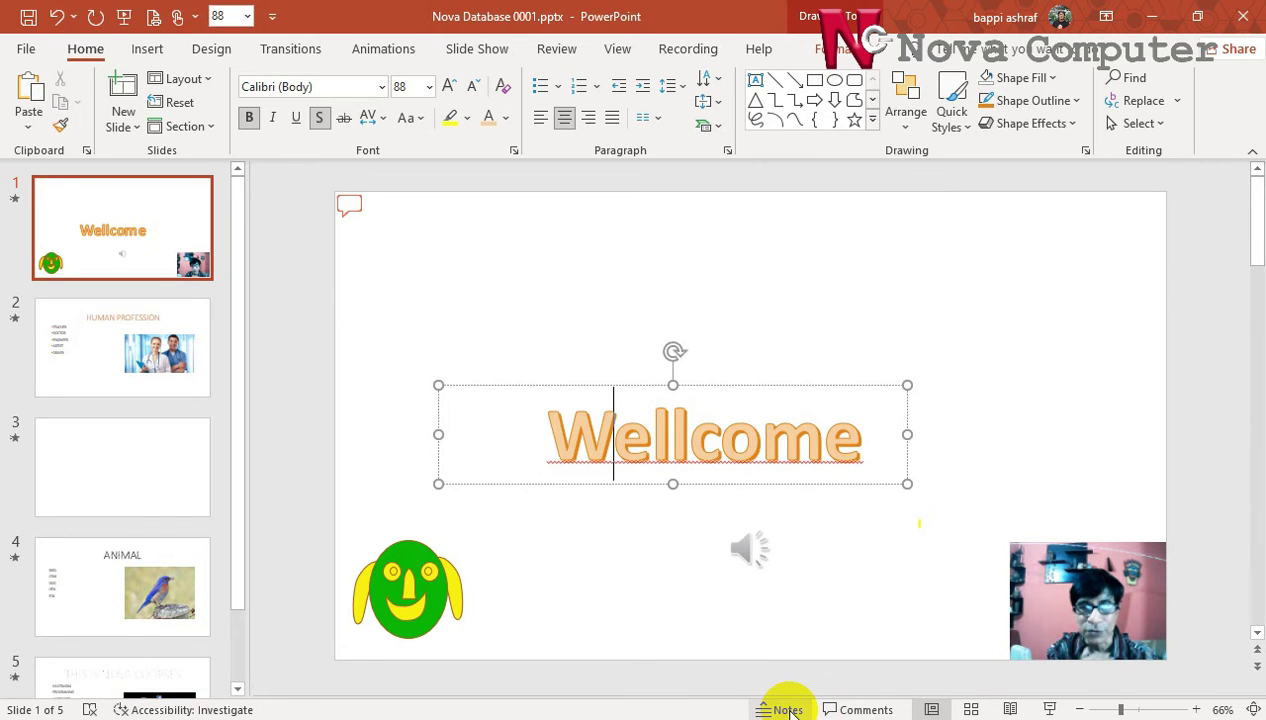
{"action": "left_click", "coordinate": [788, 709]}
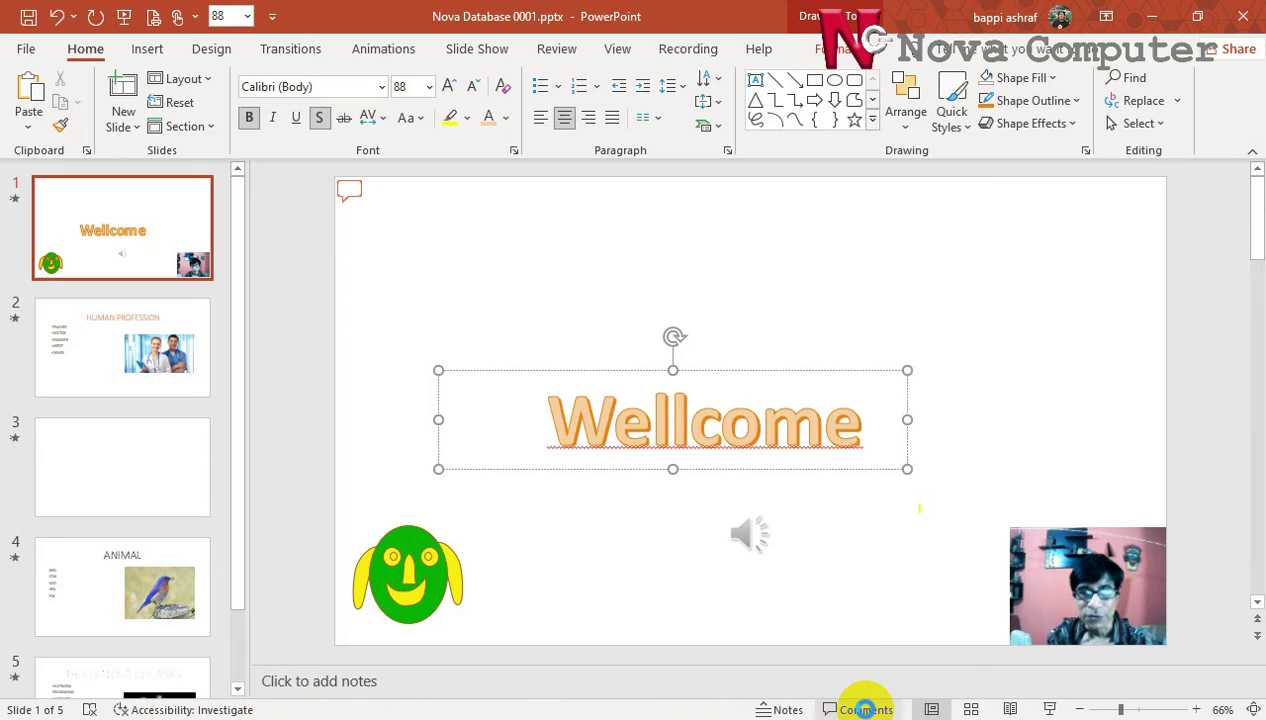
{"action": "left_click", "coordinate": [865, 709]}
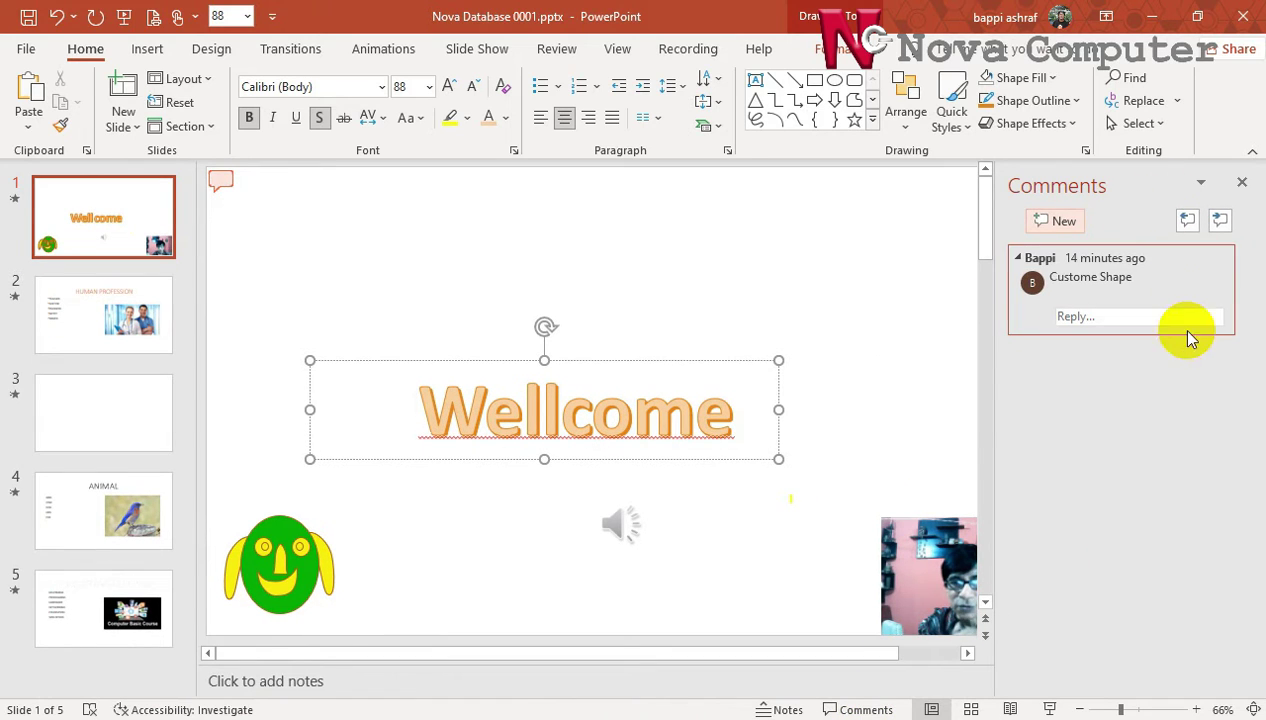
{"action": "left_click", "coordinate": [931, 709]}
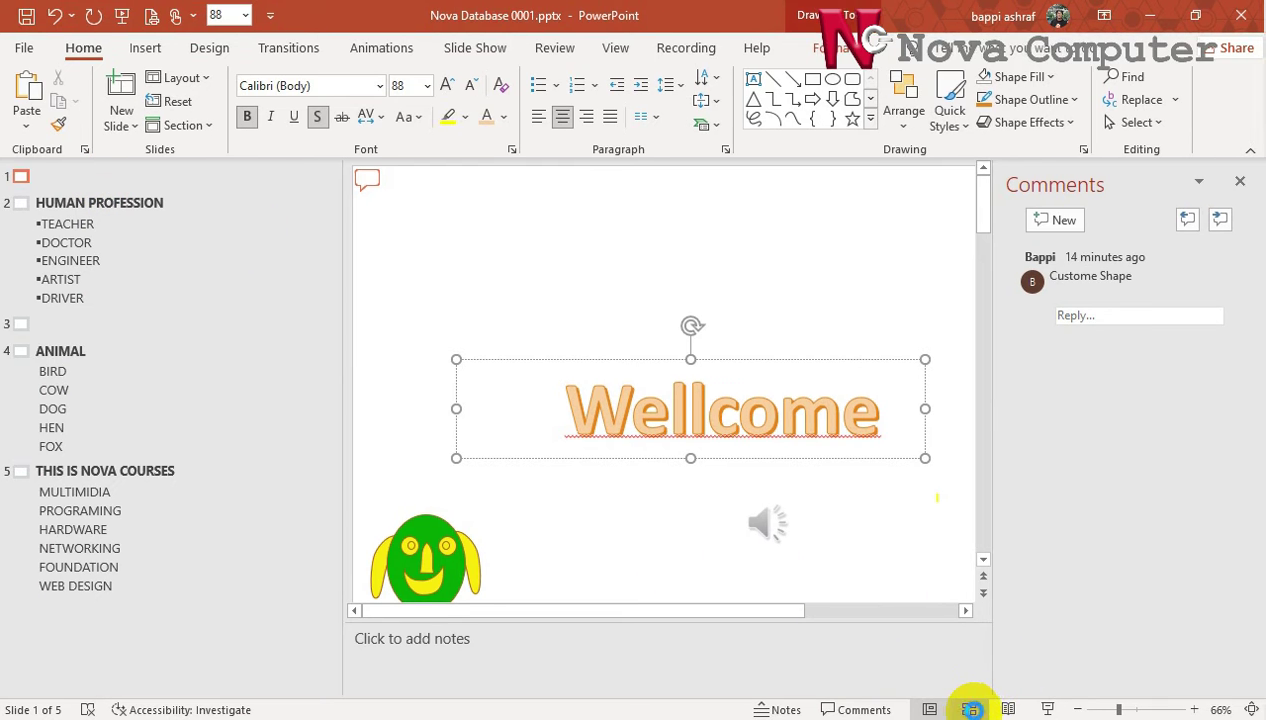
Preview the deck in Slide Sorter and as a slideshow from slide 1, then exit it.
{"action": "left_click", "coordinate": [971, 709]}
{"action": "left_click", "coordinate": [1008, 709]}
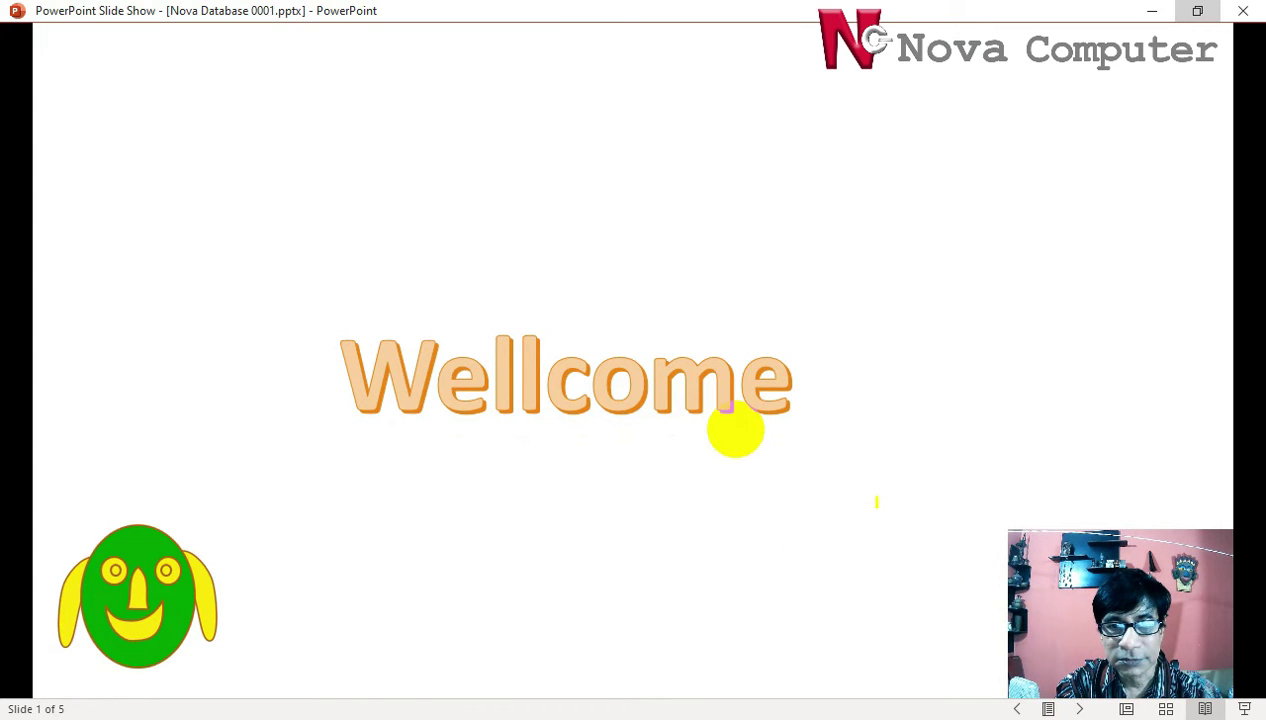
{"action": "key", "text": "Escape"}
Return to Normal view, close the Comments pane, then switch through Outline View to Slide Sorter.
{"action": "left_click", "coordinate": [141, 226]}
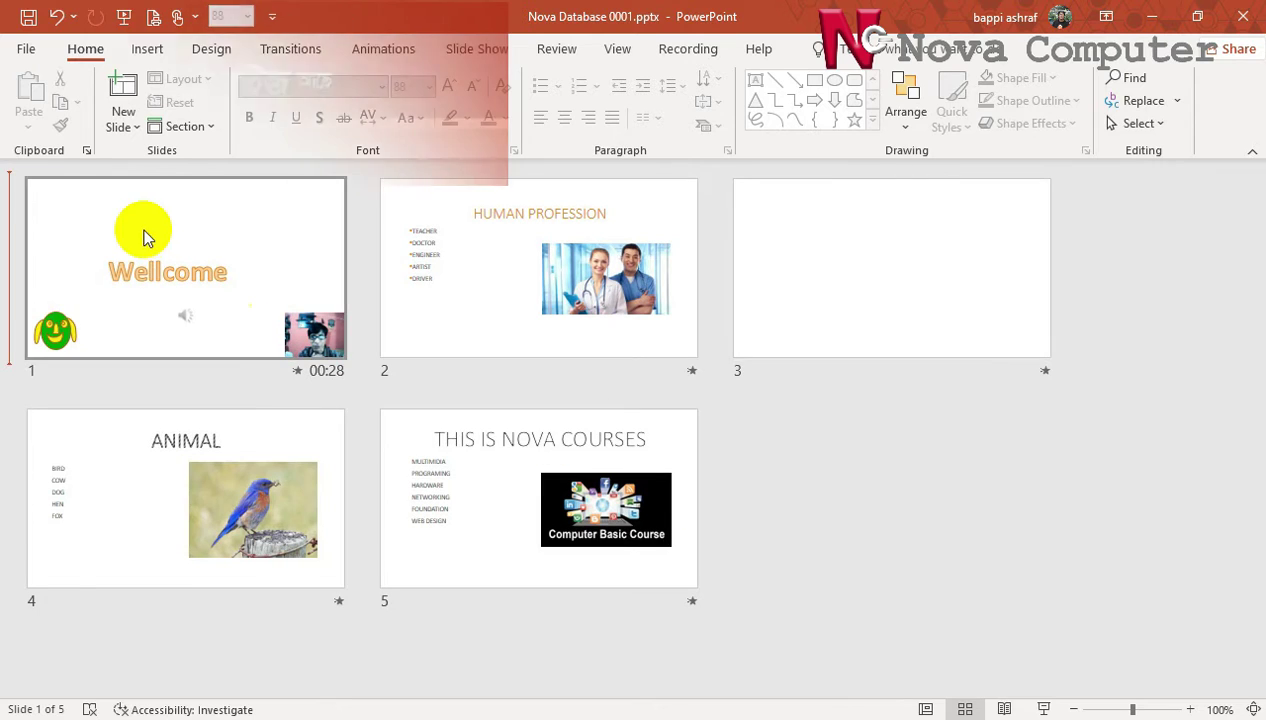
{"action": "left_click", "coordinate": [617, 48]}
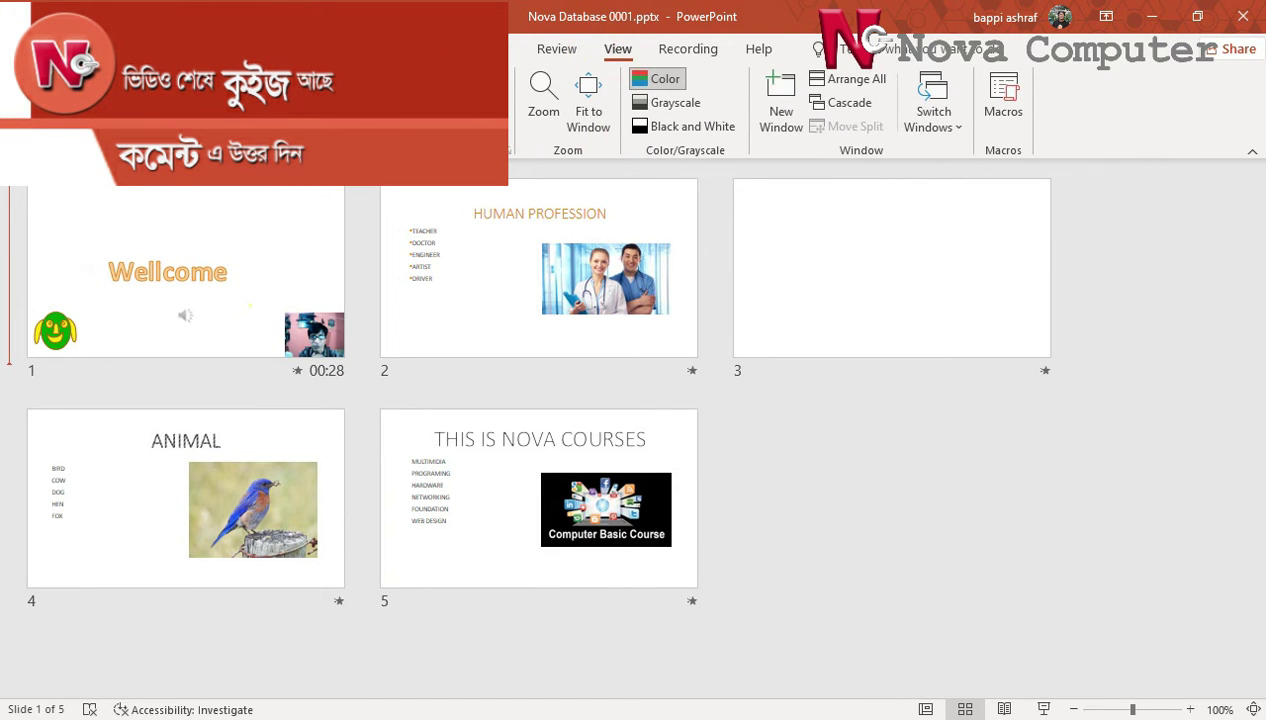
{"action": "left_click", "coordinate": [29, 100]}
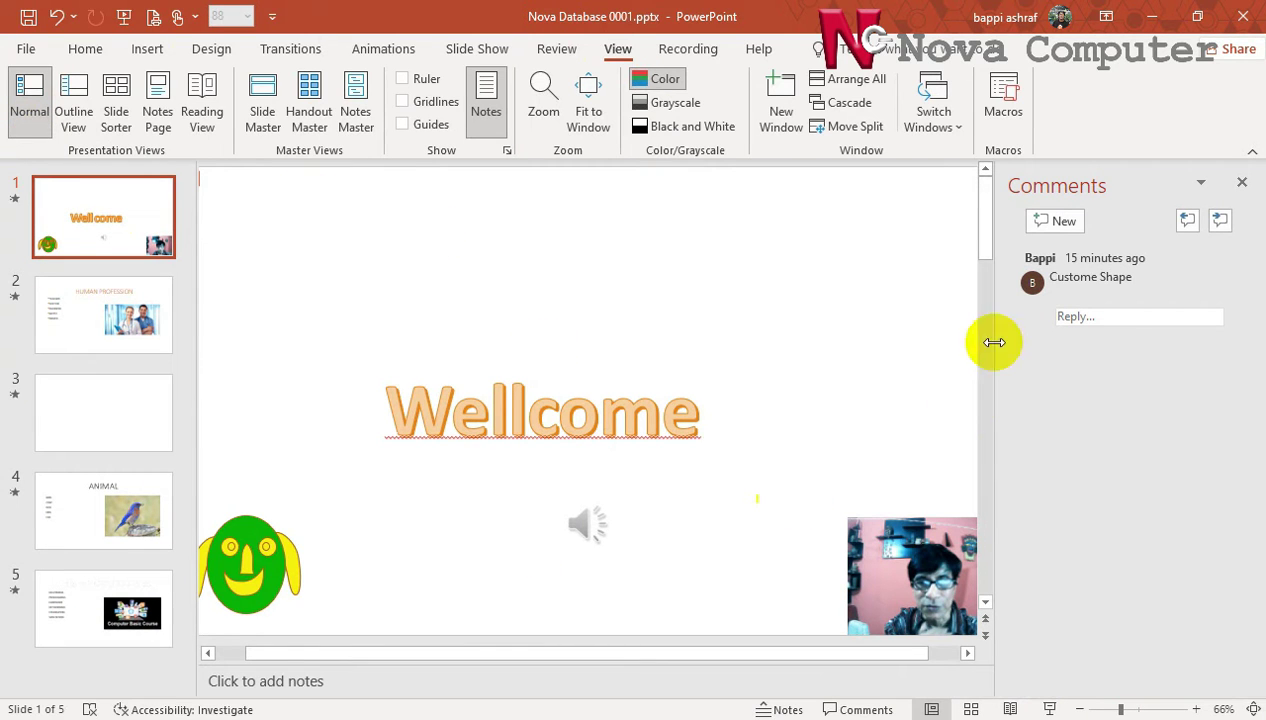
{"action": "left_click", "coordinate": [1243, 187]}
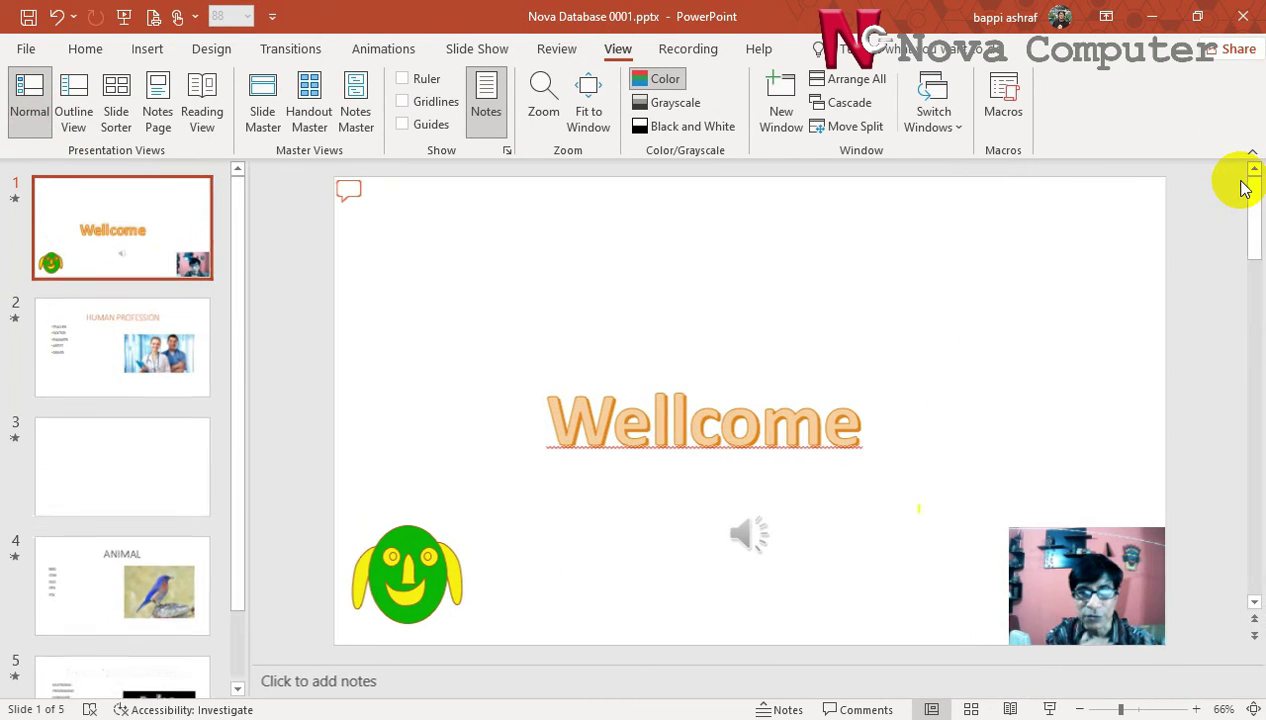
{"action": "left_click", "coordinate": [72, 98]}
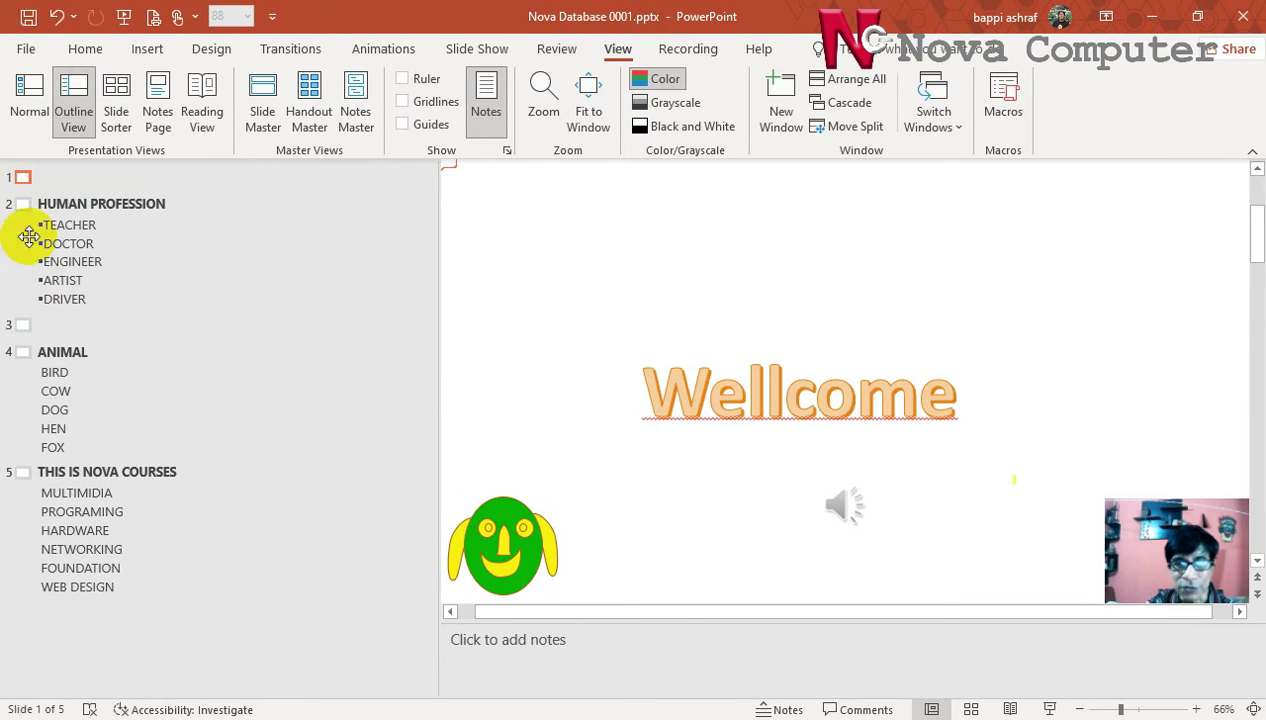
{"action": "left_click", "coordinate": [116, 103]}
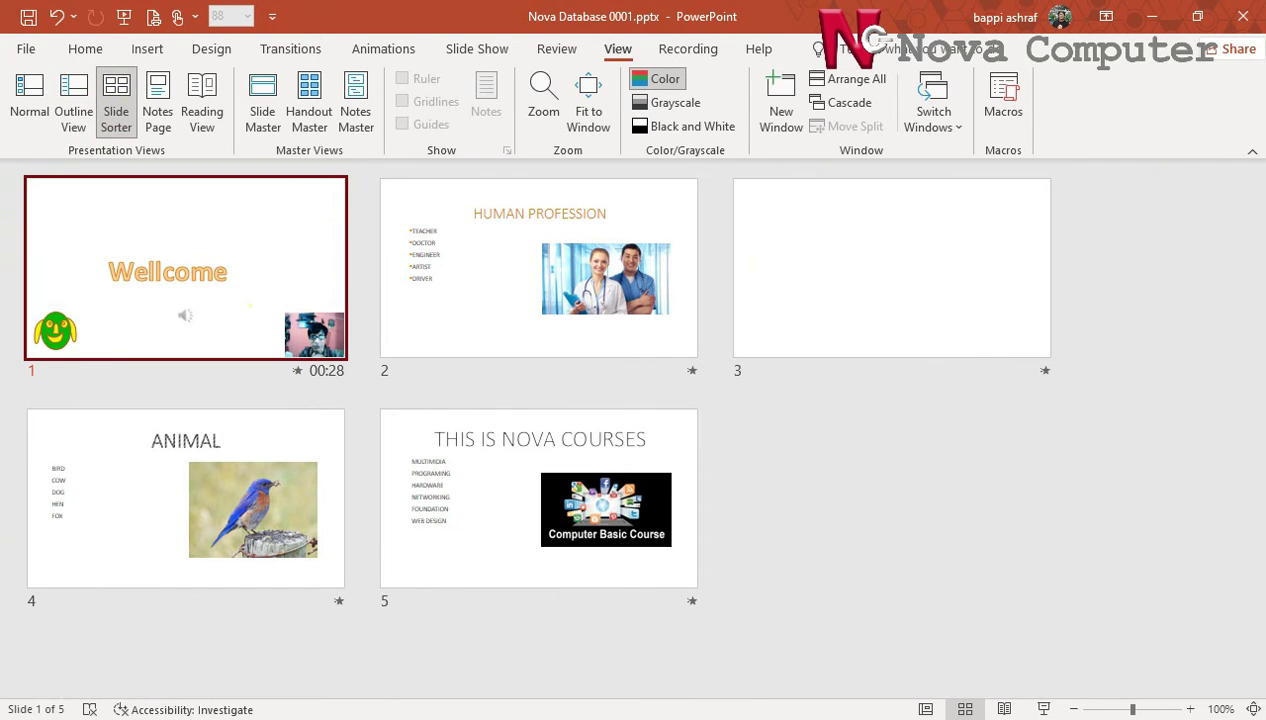
In Slide Sorter, move ANIMAL ahead of the blank slide and HUMAN PROFESSION to the end, then show Notes Page.
{"action": "left_click_drag", "start_coordinate": [1133, 710], "coordinate": [1108, 710]}
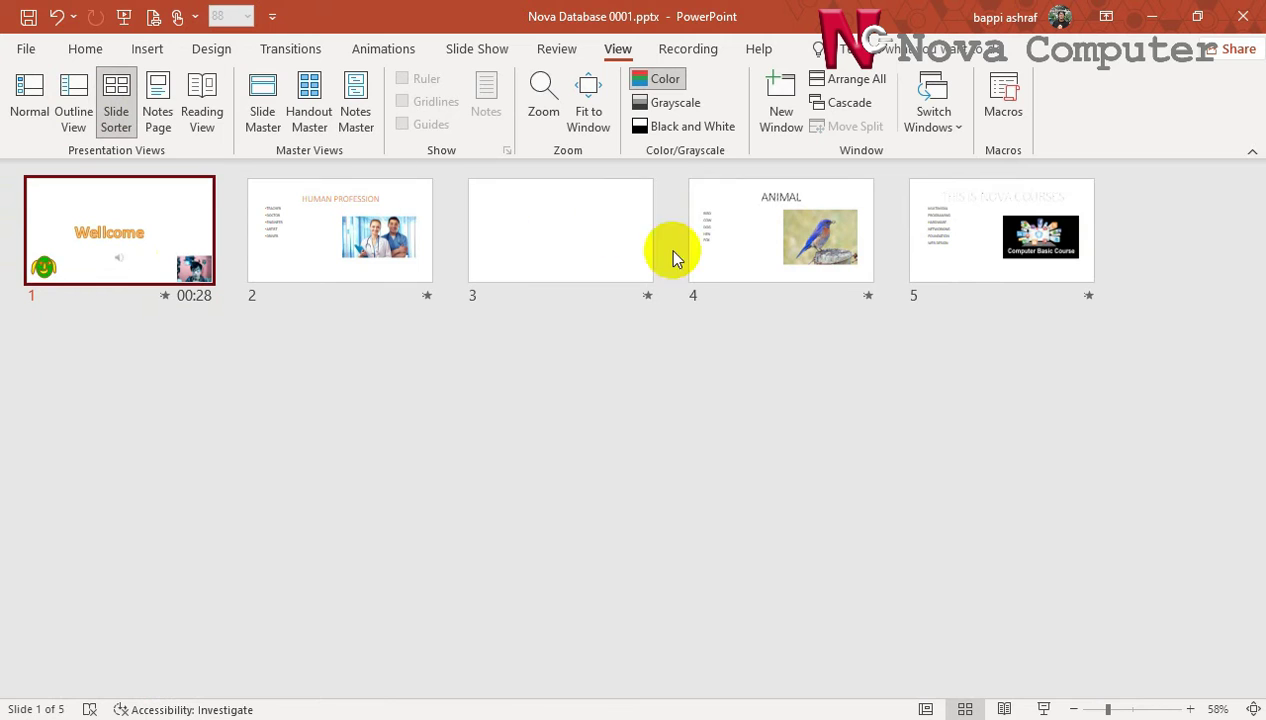
{"action": "double_click", "coordinate": [742, 233]}
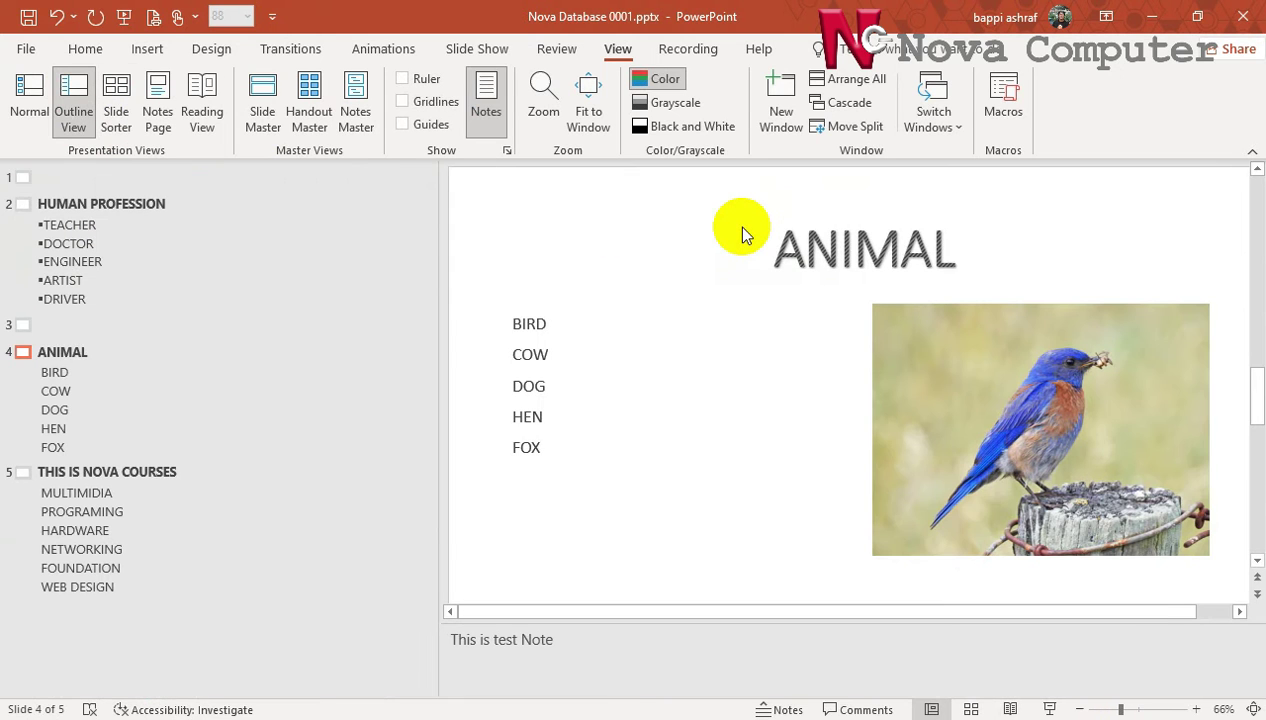
{"action": "left_click", "coordinate": [116, 112]}
{"action": "left_click_drag", "start_coordinate": [740, 232], "coordinate": [554, 237]}
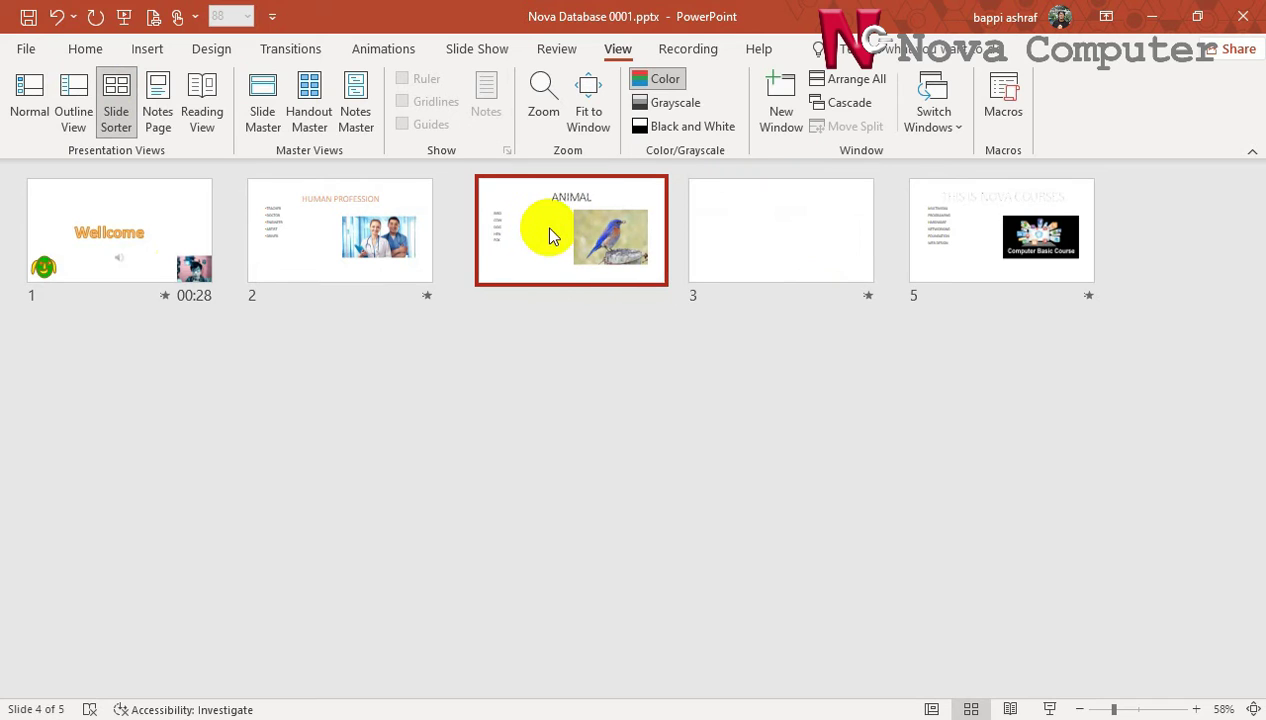
{"action": "mouse_move", "coordinate": [410, 226]}
{"action": "left_mouse_down"}
{"action": "mouse_move", "coordinate": [1001, 250]}
{"action": "mouse_move", "coordinate": [340, 275]}
{"action": "left_mouse_up"}
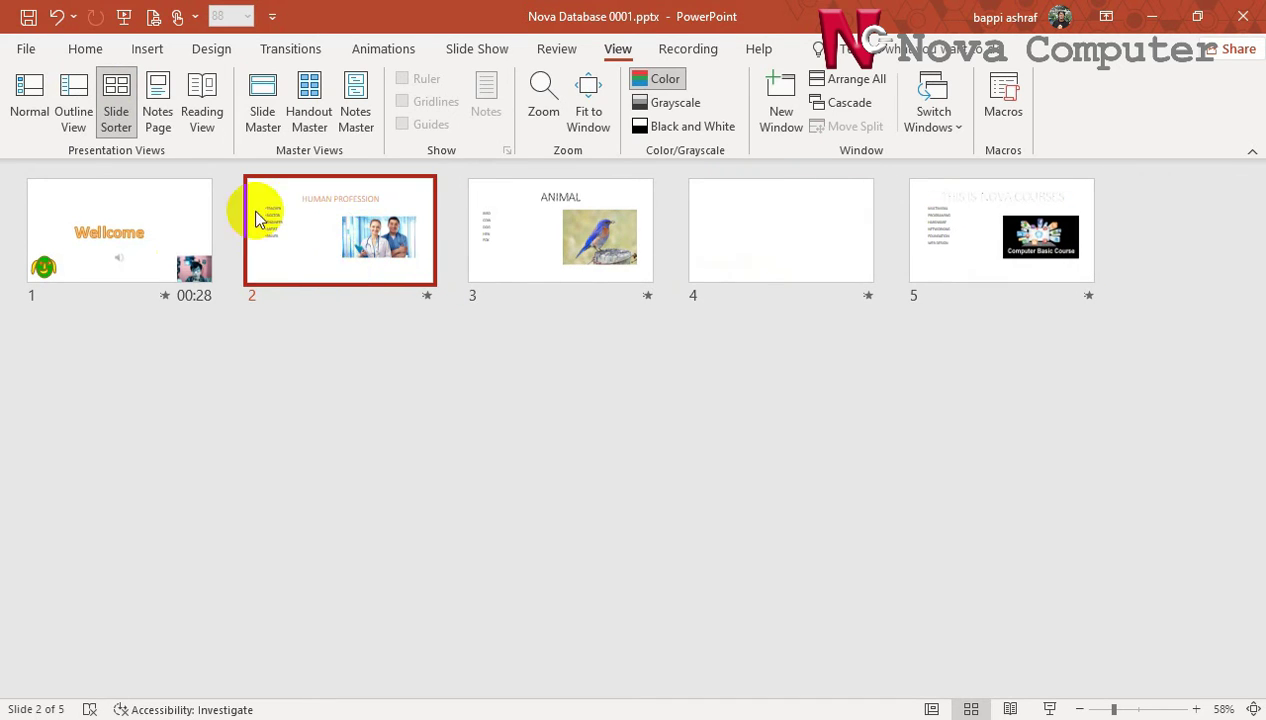
{"action": "left_click", "coordinate": [162, 108]}
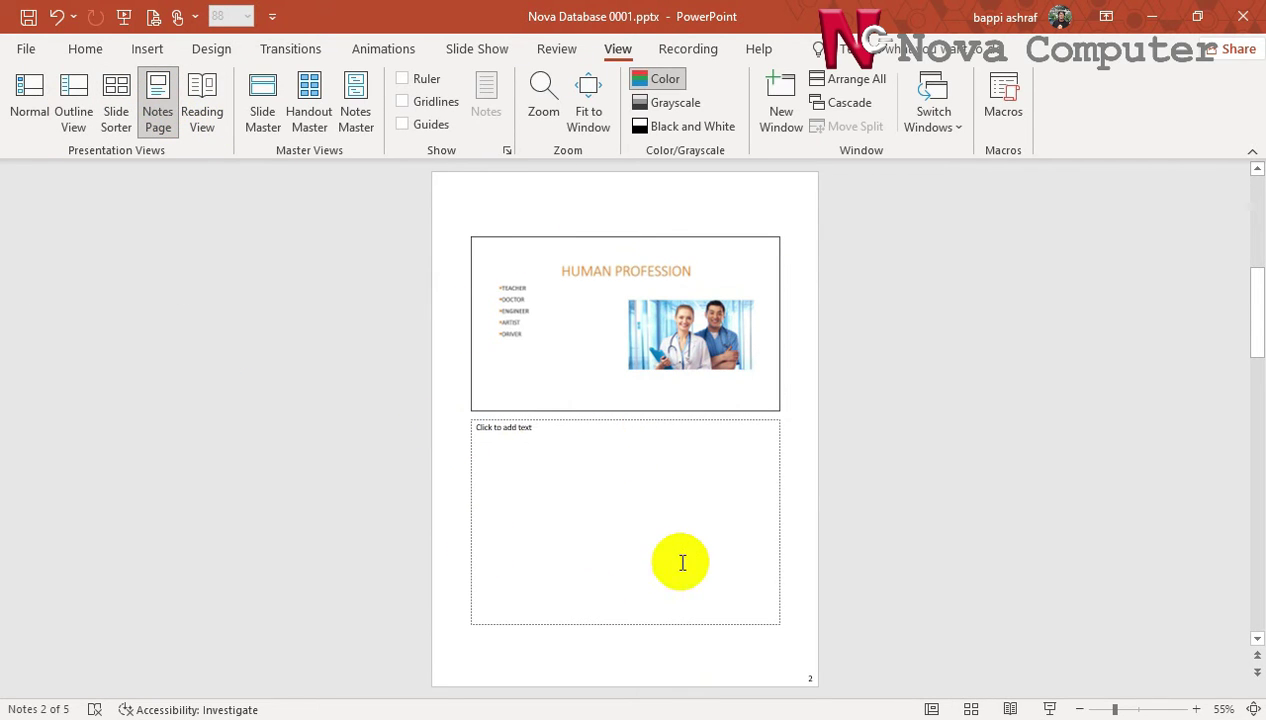
Preview the deck in Reading View, exit to Slide Sorter, then go back to Normal view.
{"action": "left_click", "coordinate": [207, 112]}
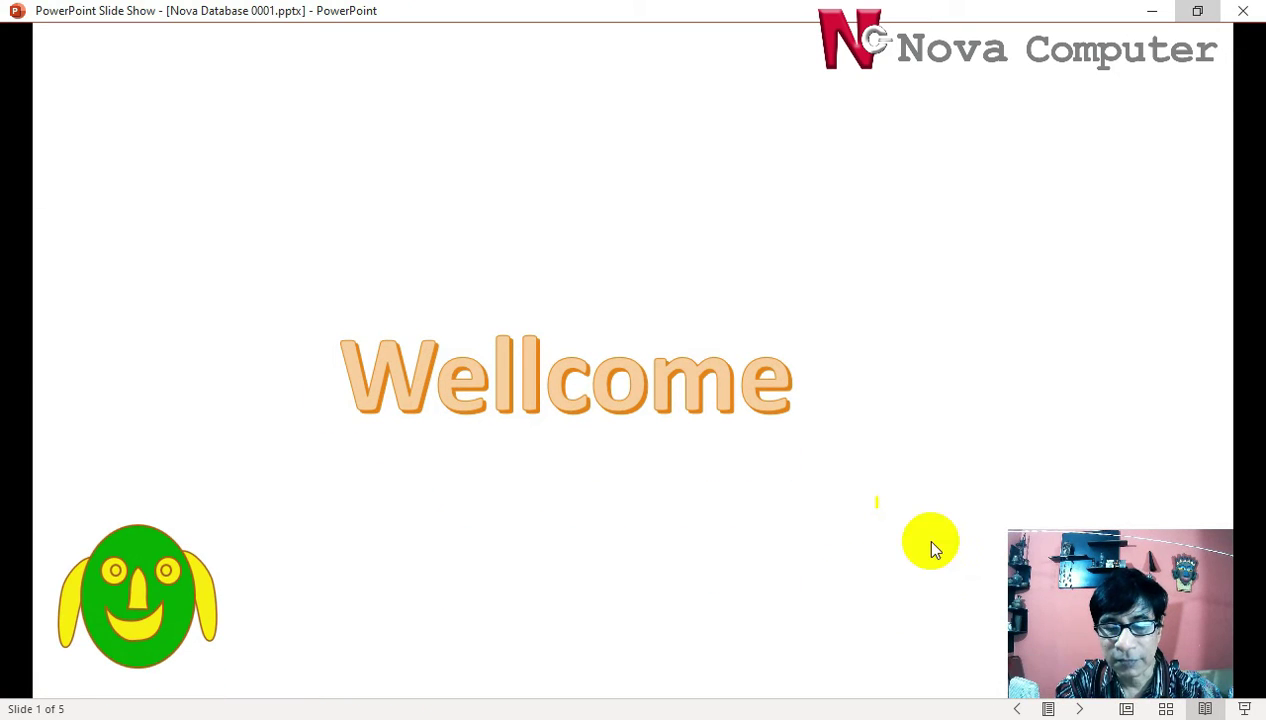
{"action": "left_click", "coordinate": [1166, 710]}
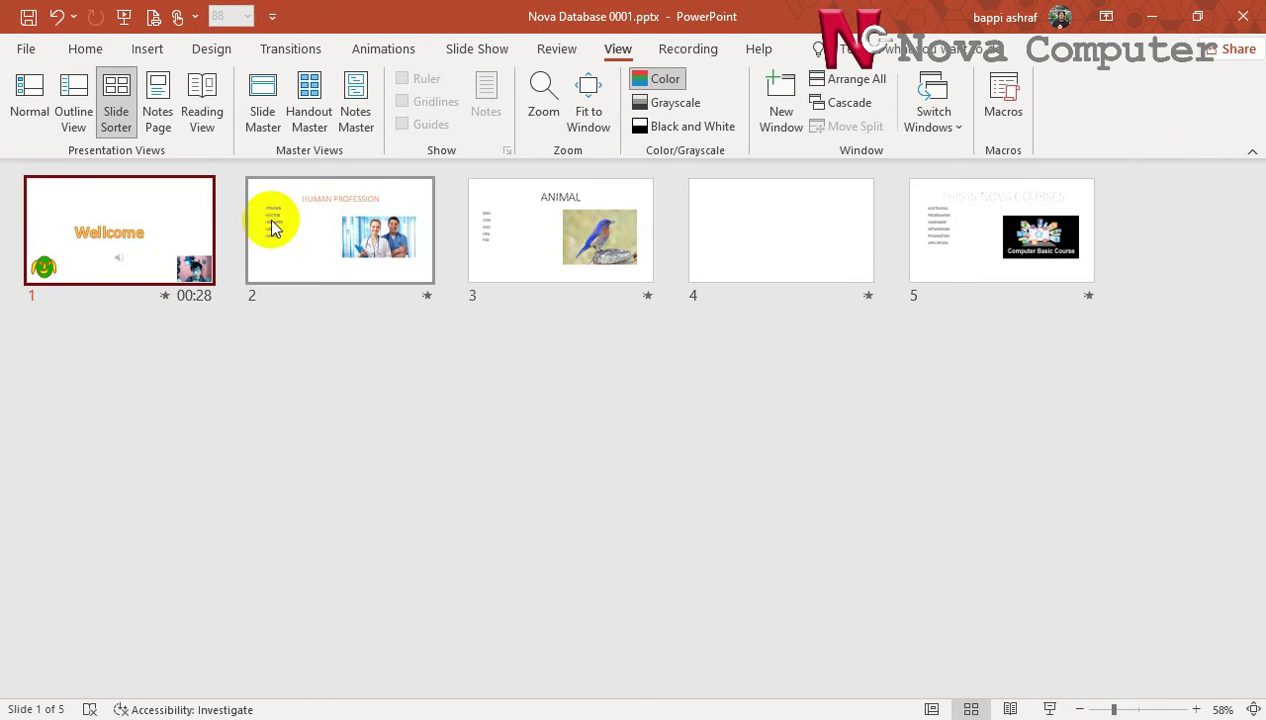
{"action": "left_click", "coordinate": [29, 104]}
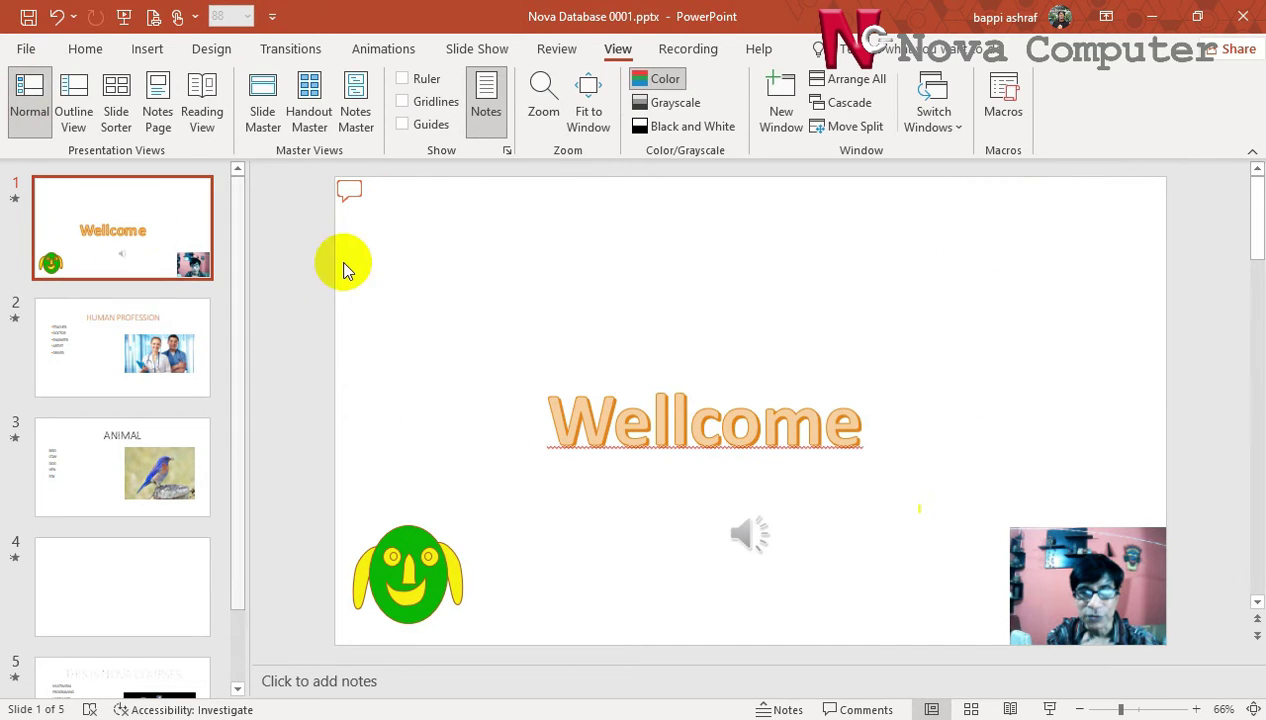
Post the reply 'fgddg' under the Custome Shape comment on the Wellcome slide.
{"action": "left_click", "coordinate": [352, 192]}
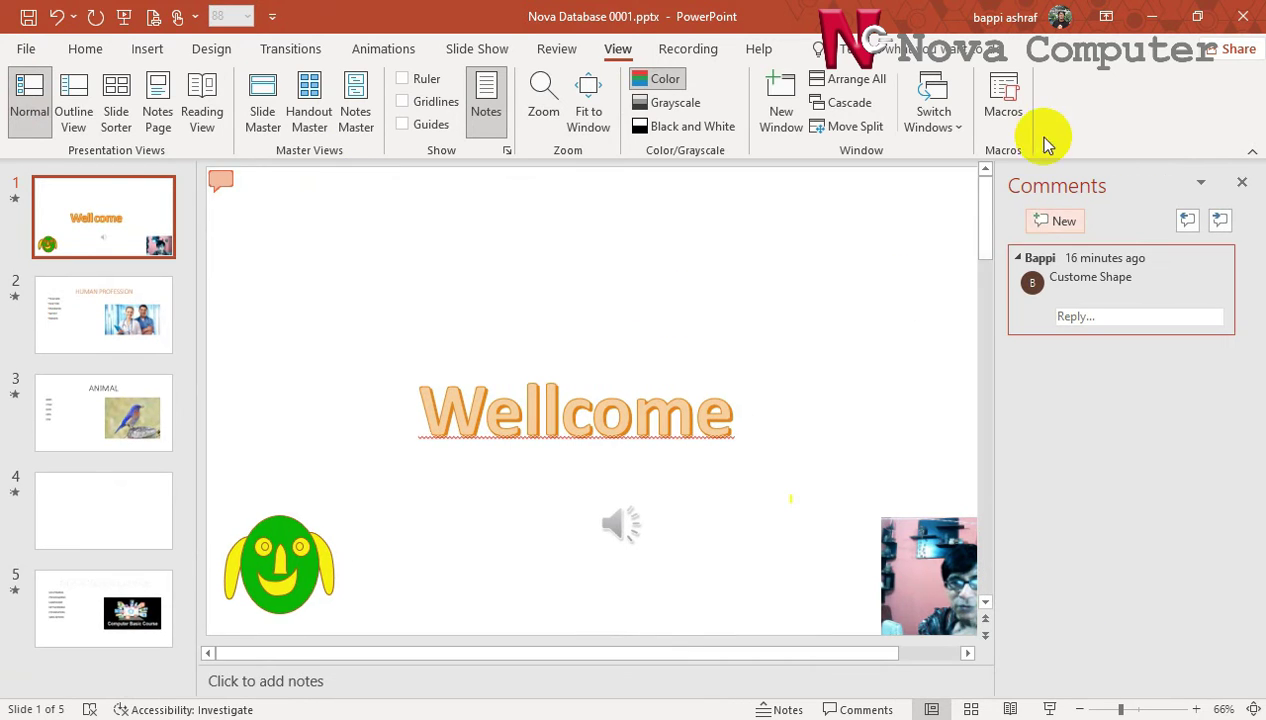
{"action": "left_click", "coordinate": [1110, 320]}
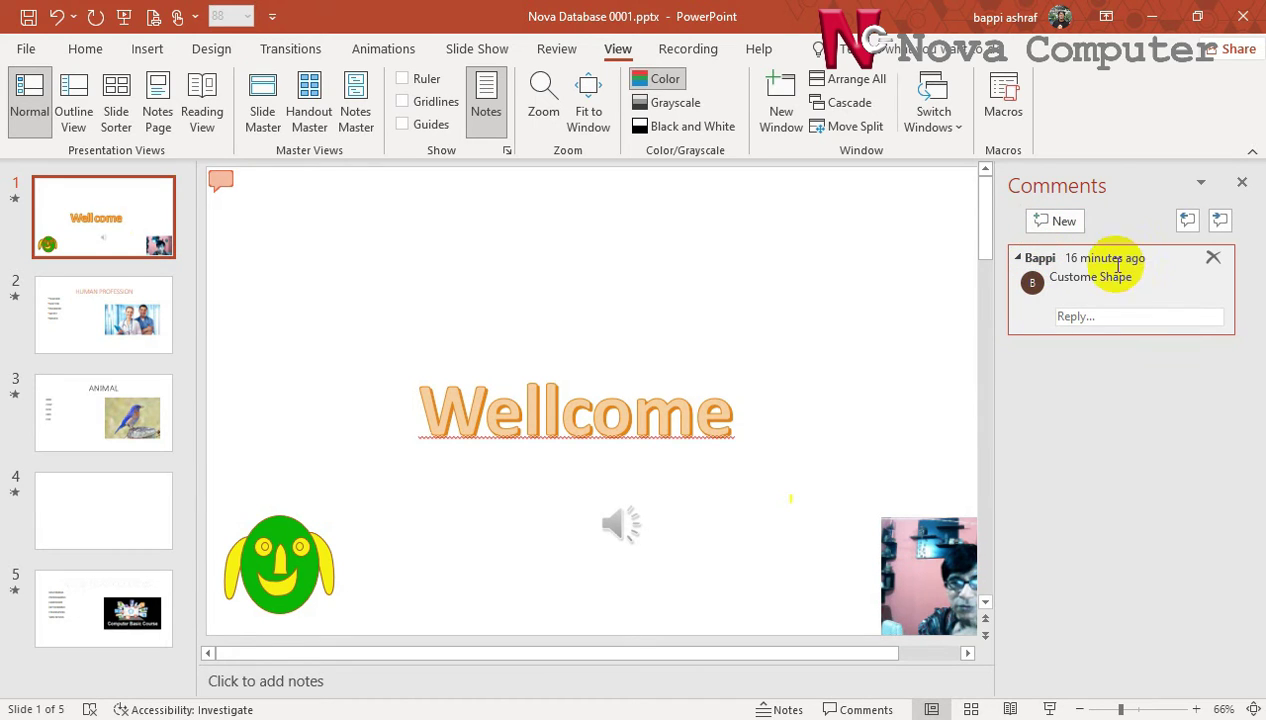
{"action": "left_click", "coordinate": [1107, 314]}
{"action": "type", "text": "fgddg"}
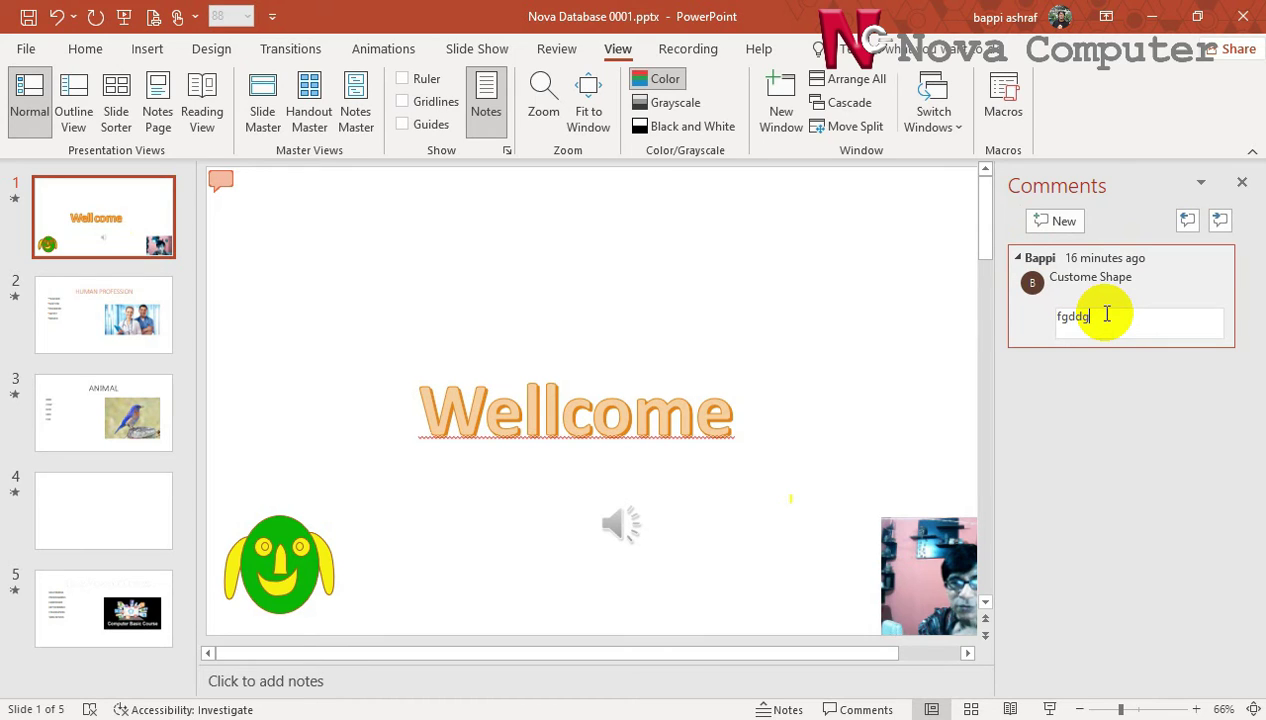
{"action": "key", "text": "Return"}
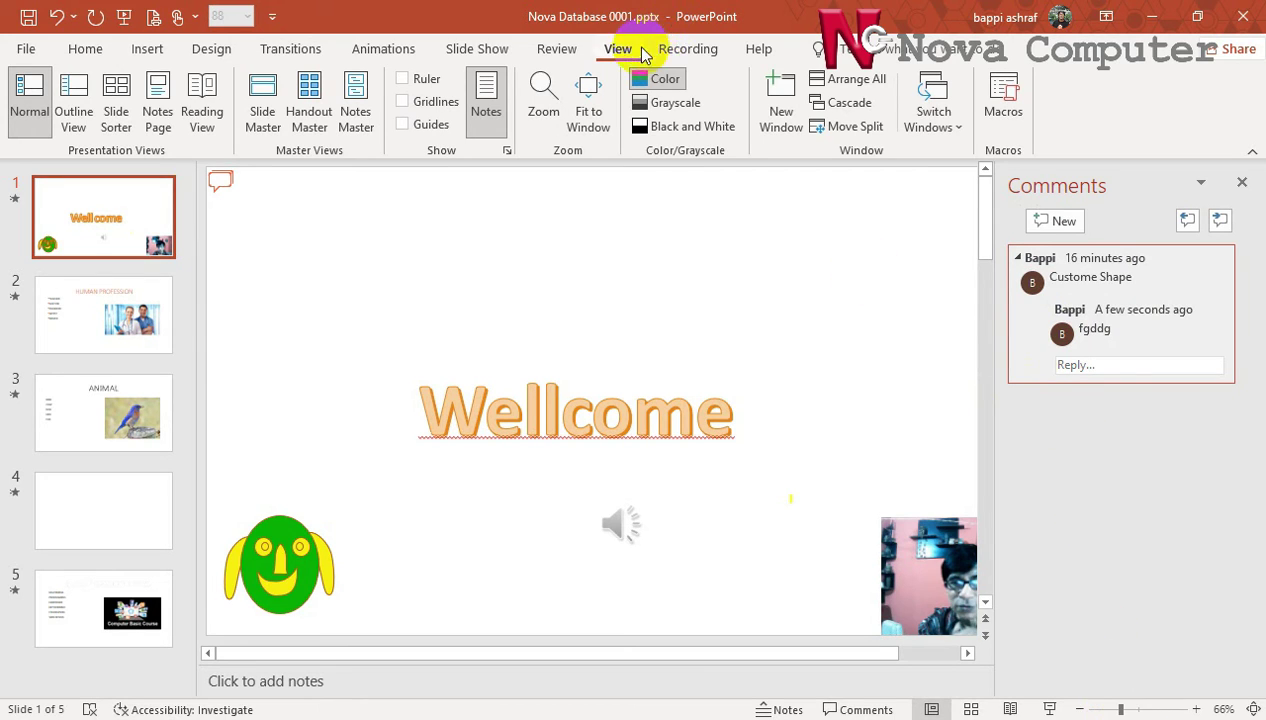
Set the zoom to 33%, then fit the slide to the window.
{"action": "left_click", "coordinate": [540, 100]}
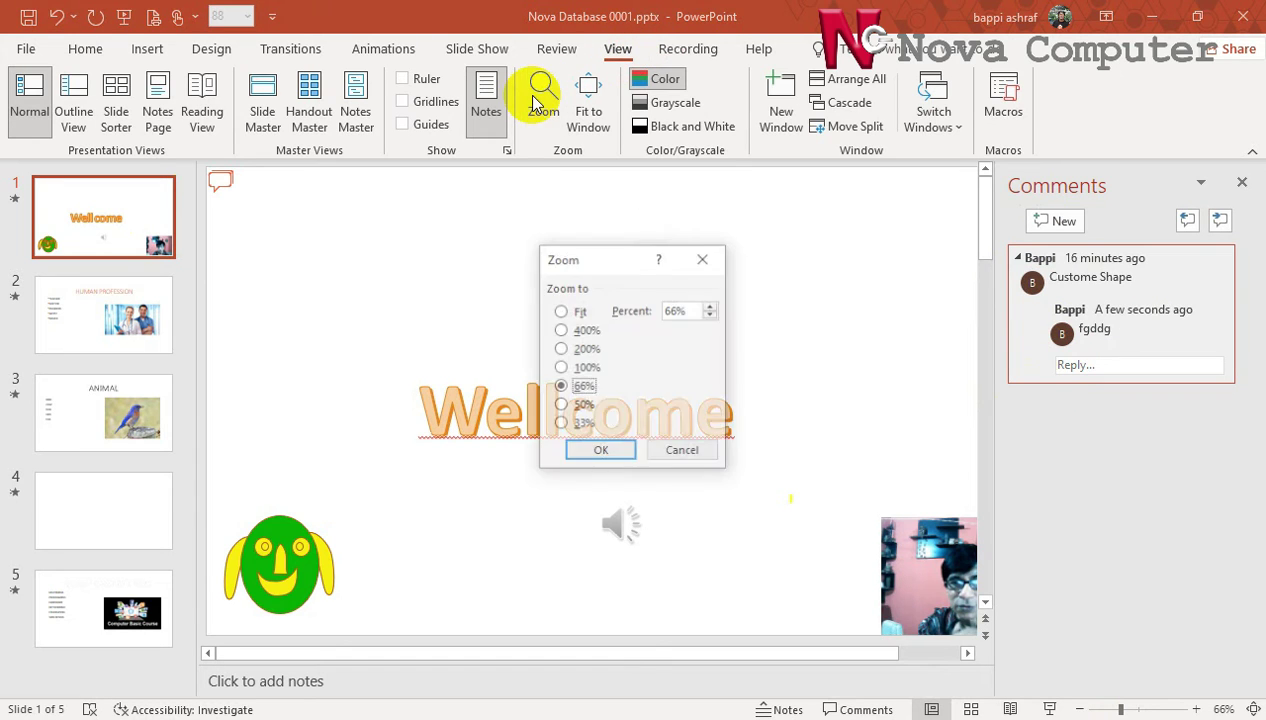
{"action": "left_click", "coordinate": [568, 425]}
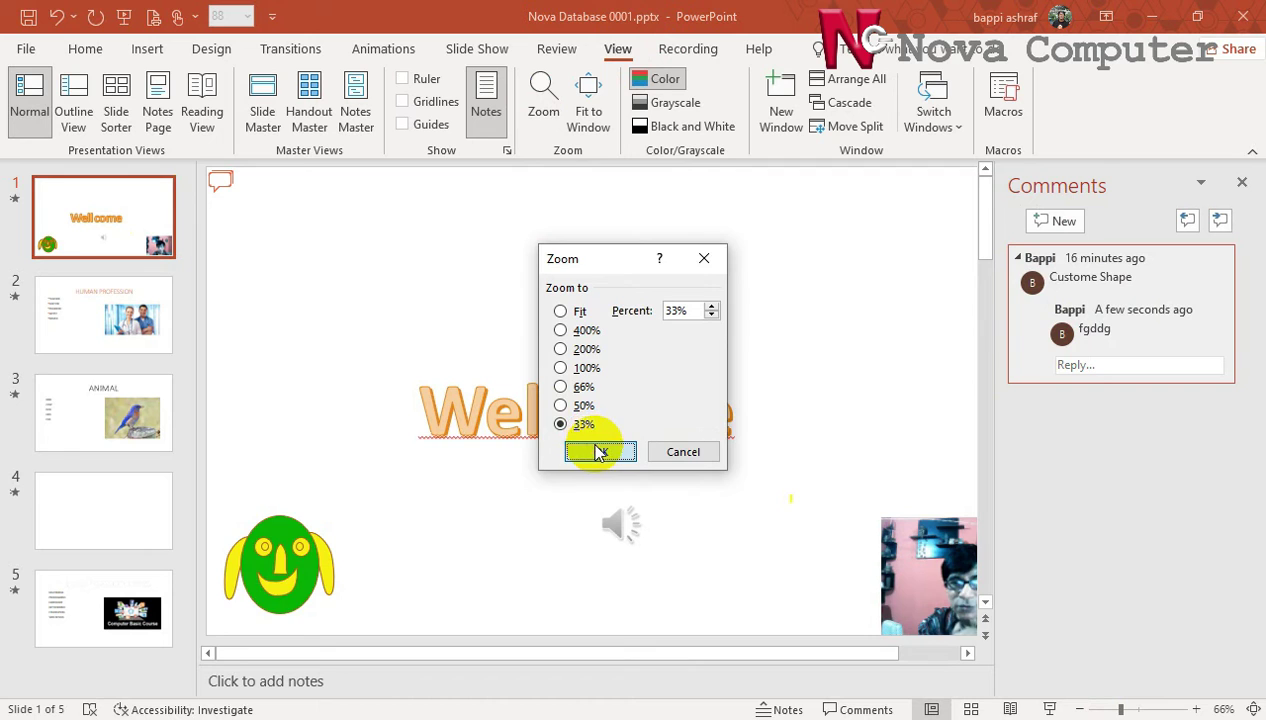
{"action": "left_click", "coordinate": [600, 451]}
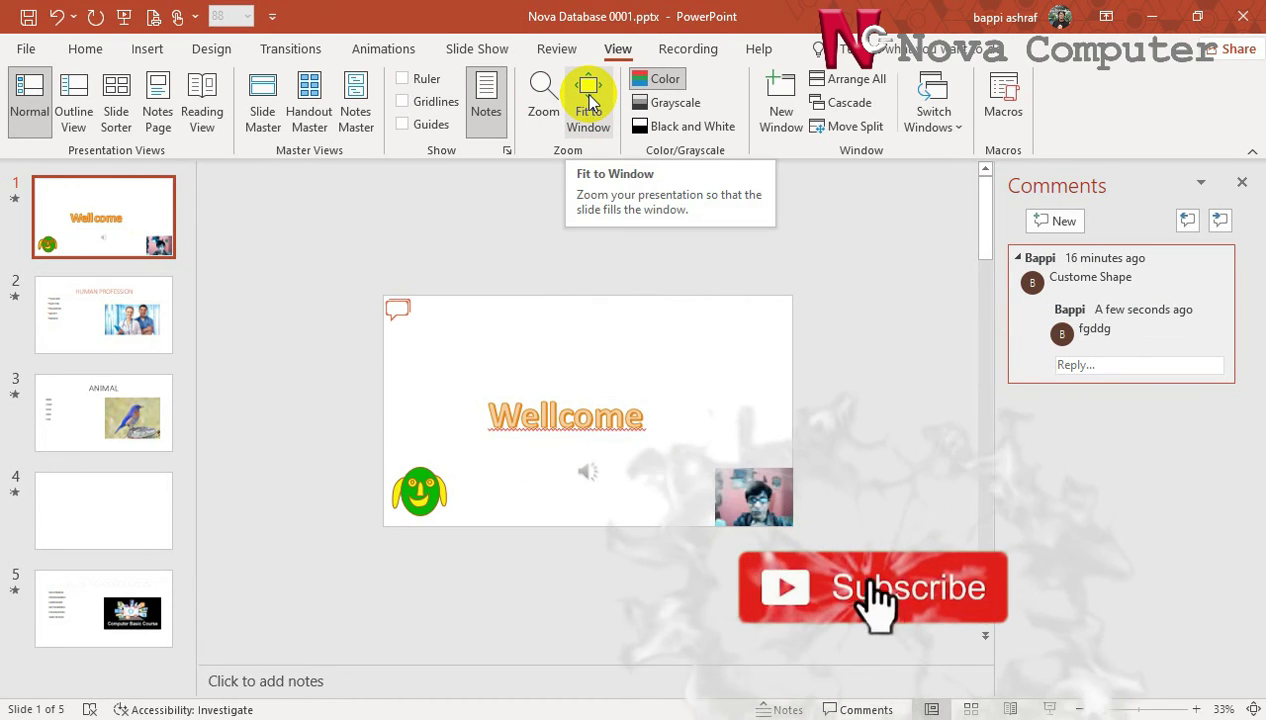
{"action": "left_click", "coordinate": [590, 100]}
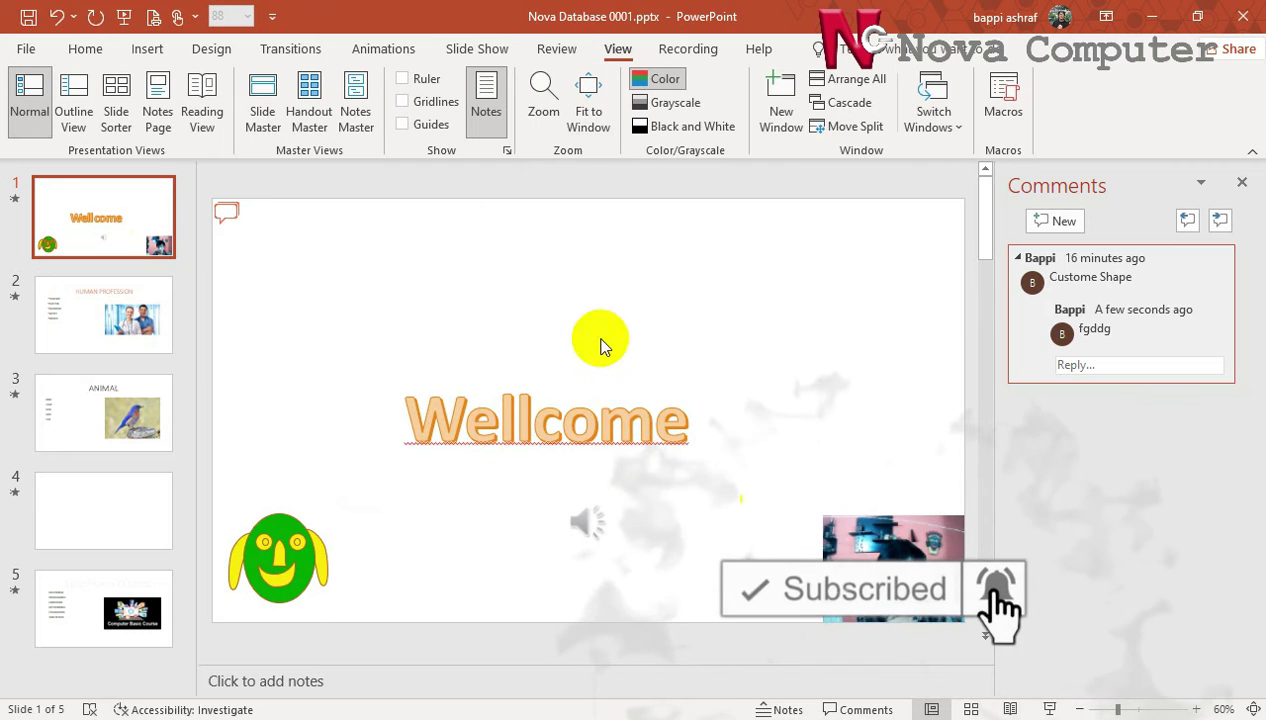
Toggle the speaker notes area off and back on, leaving it visible.
{"action": "left_click", "coordinate": [490, 111]}
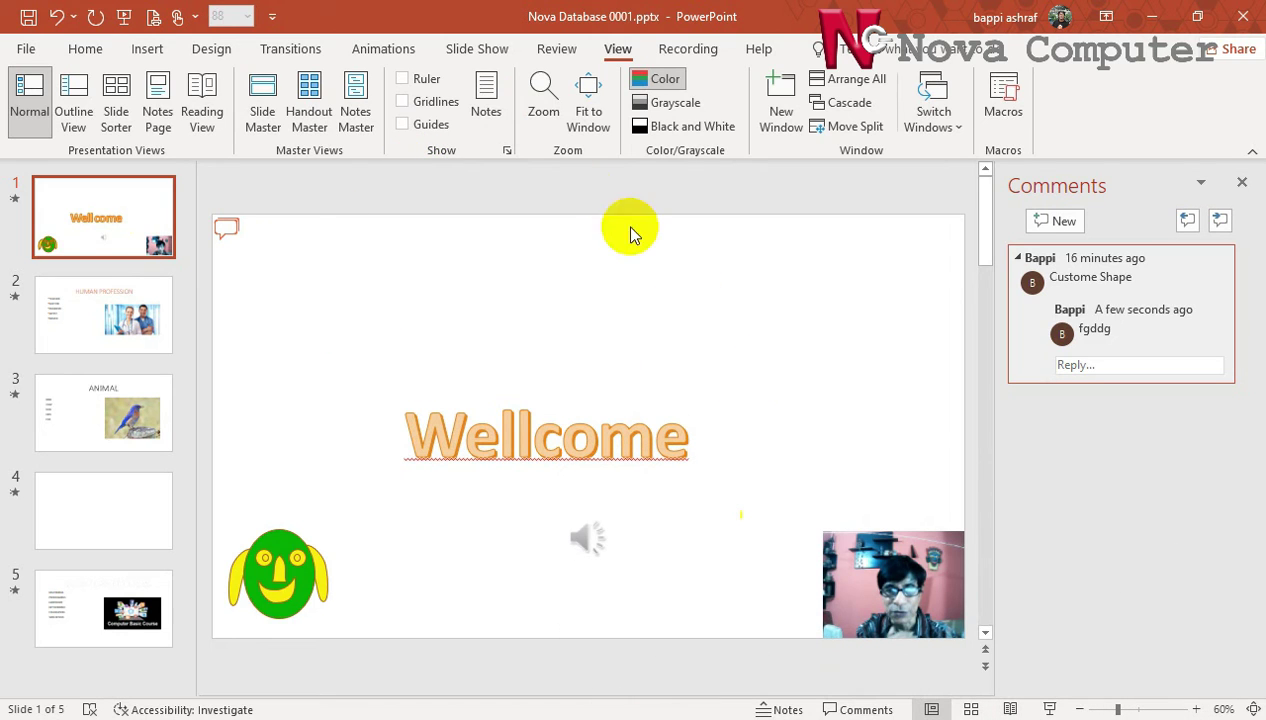
{"action": "left_click", "coordinate": [484, 105]}
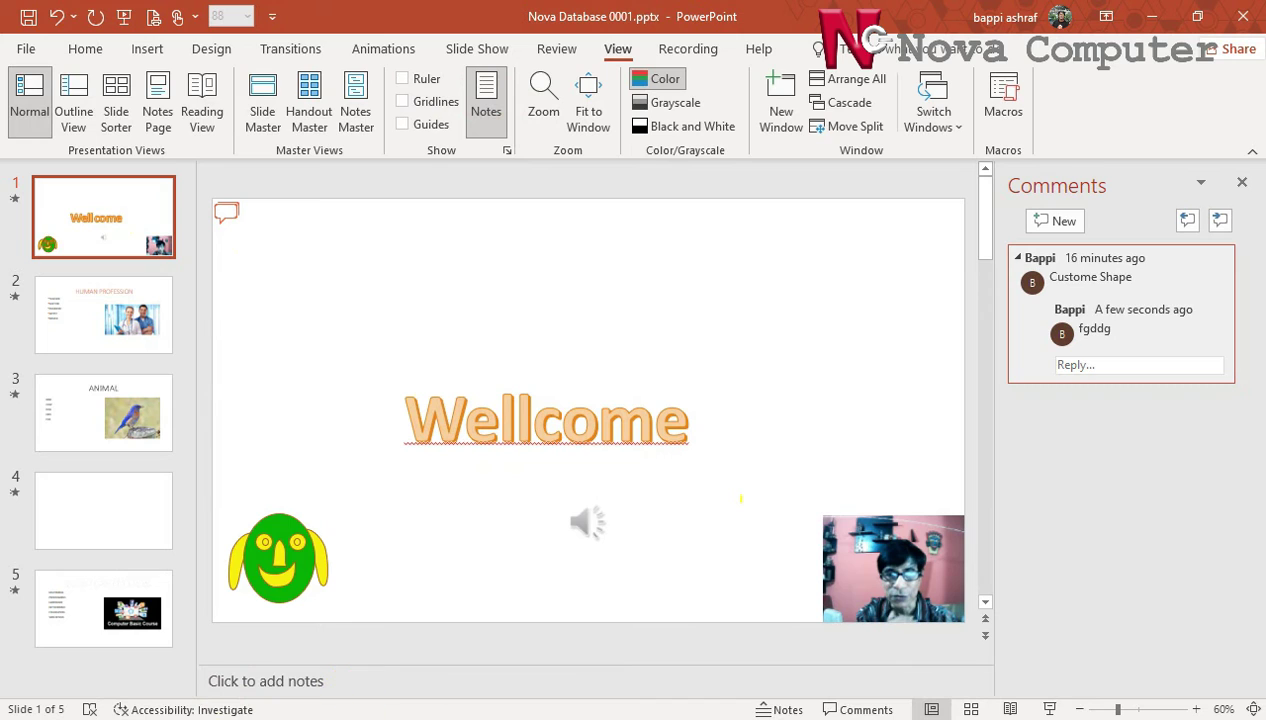
{"action": "left_click", "coordinate": [778, 709]}
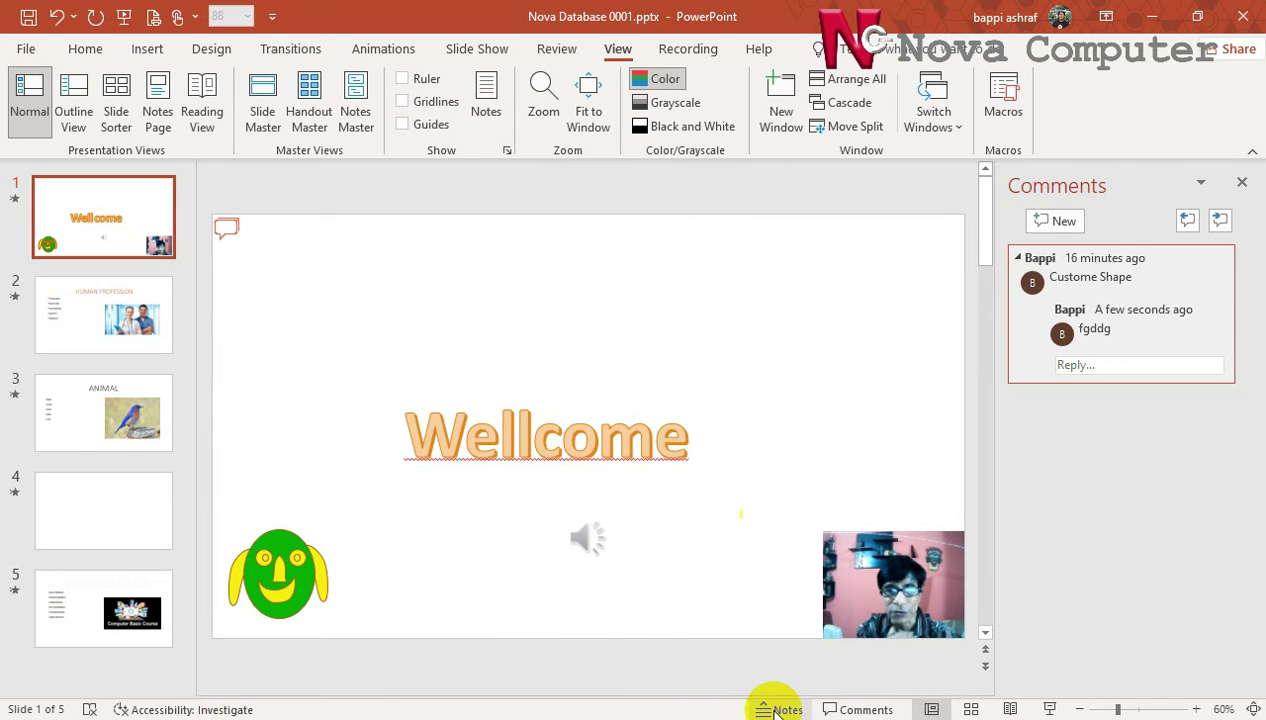
{"action": "left_click", "coordinate": [778, 709]}
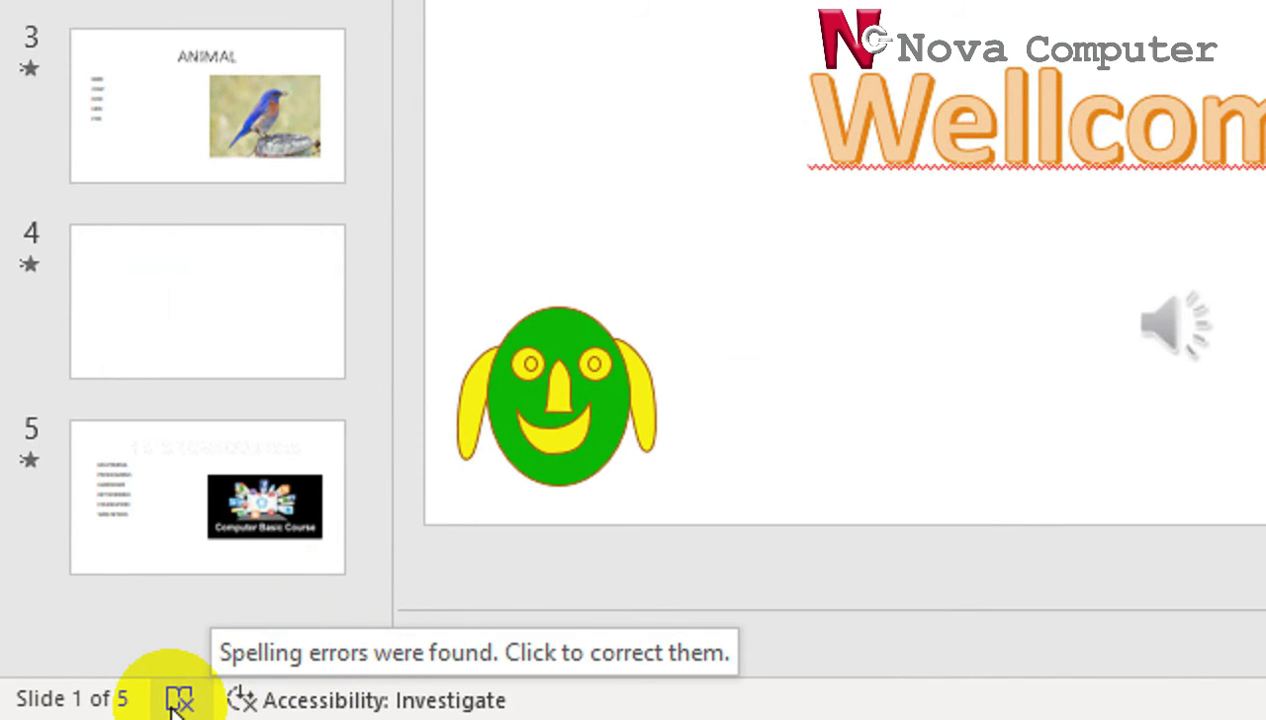
Run the spell check, changing Wellcome to Welcome and ie to i.e.
{"action": "left_click", "coordinate": [179, 700]}
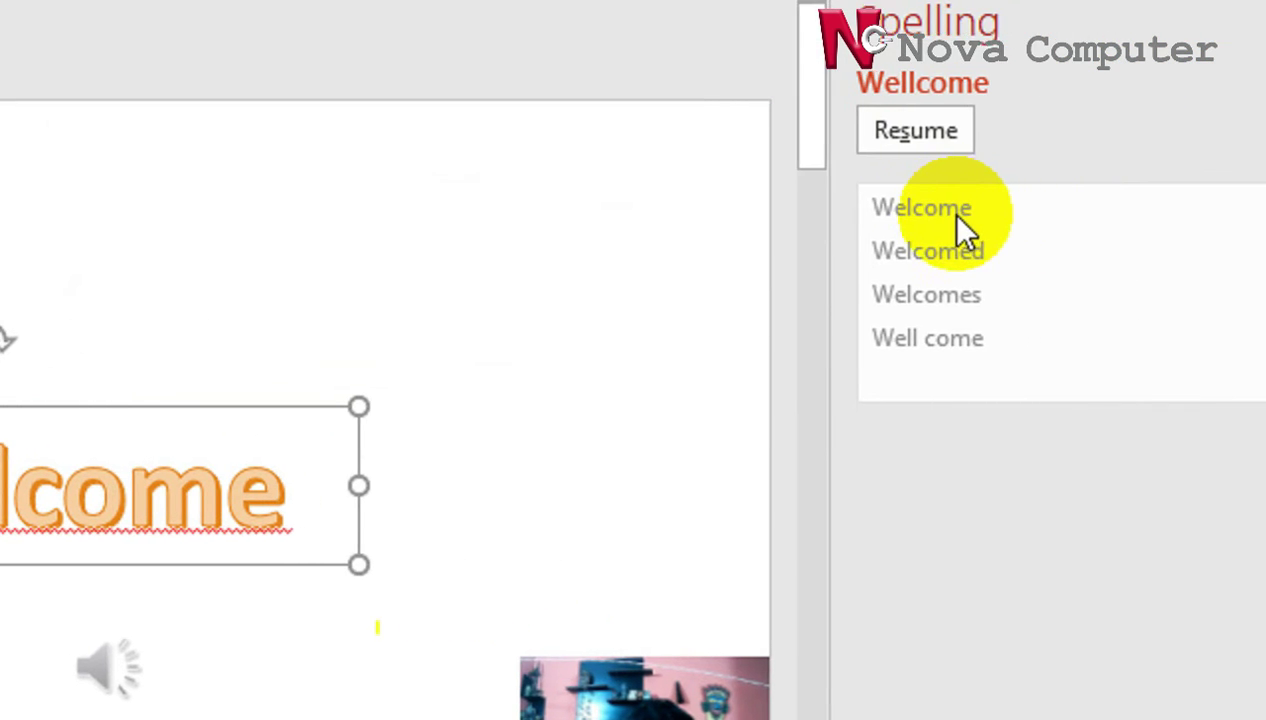
{"action": "left_click", "coordinate": [183, 540]}
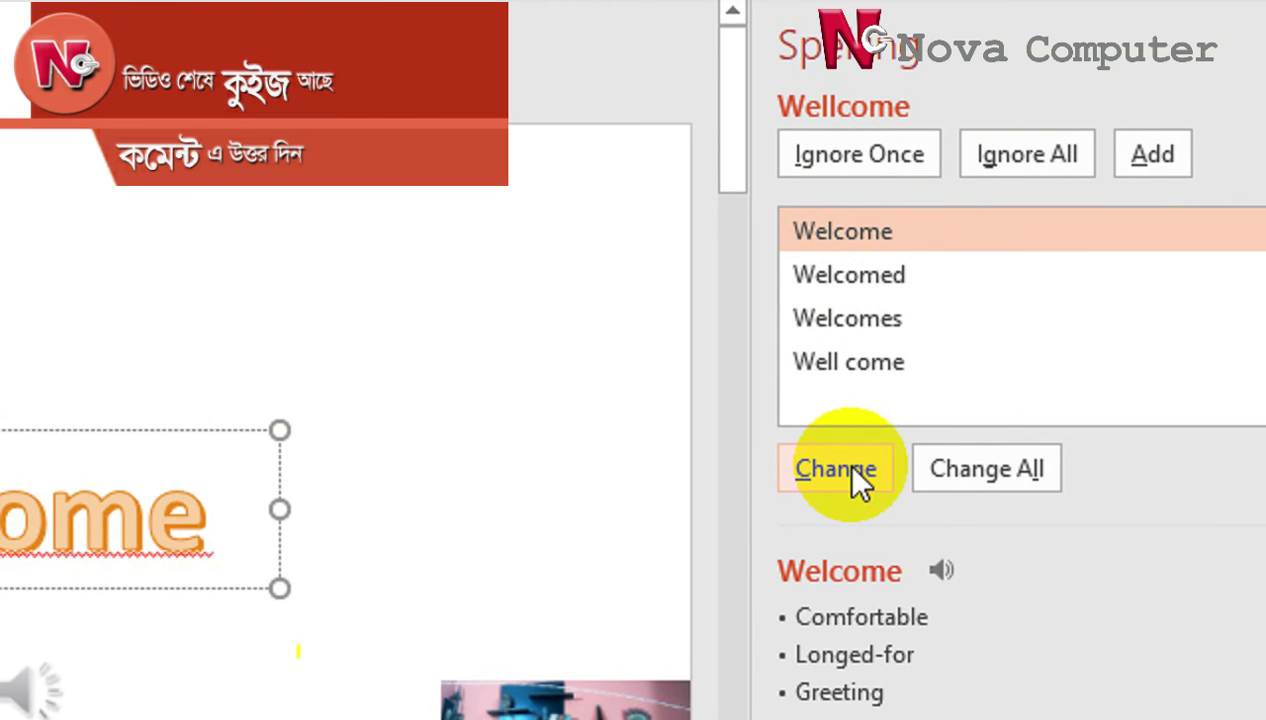
{"action": "left_click", "coordinate": [848, 470]}
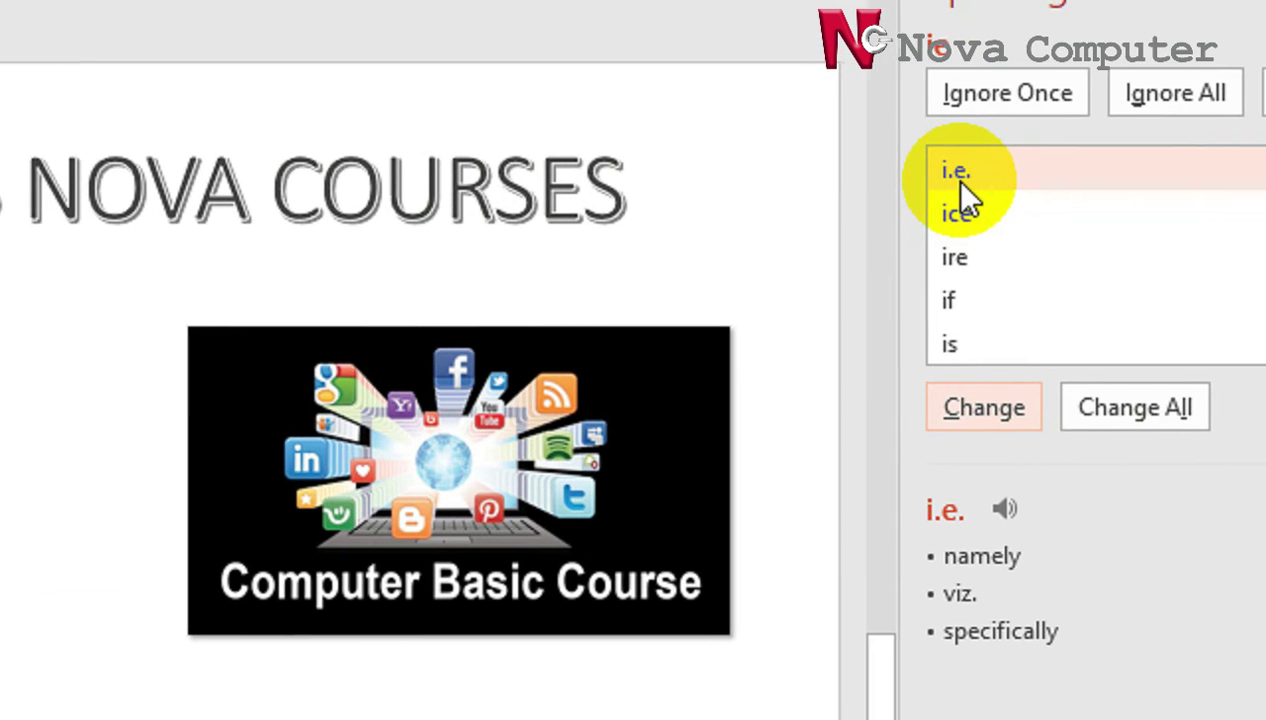
{"action": "left_click", "coordinate": [948, 180]}
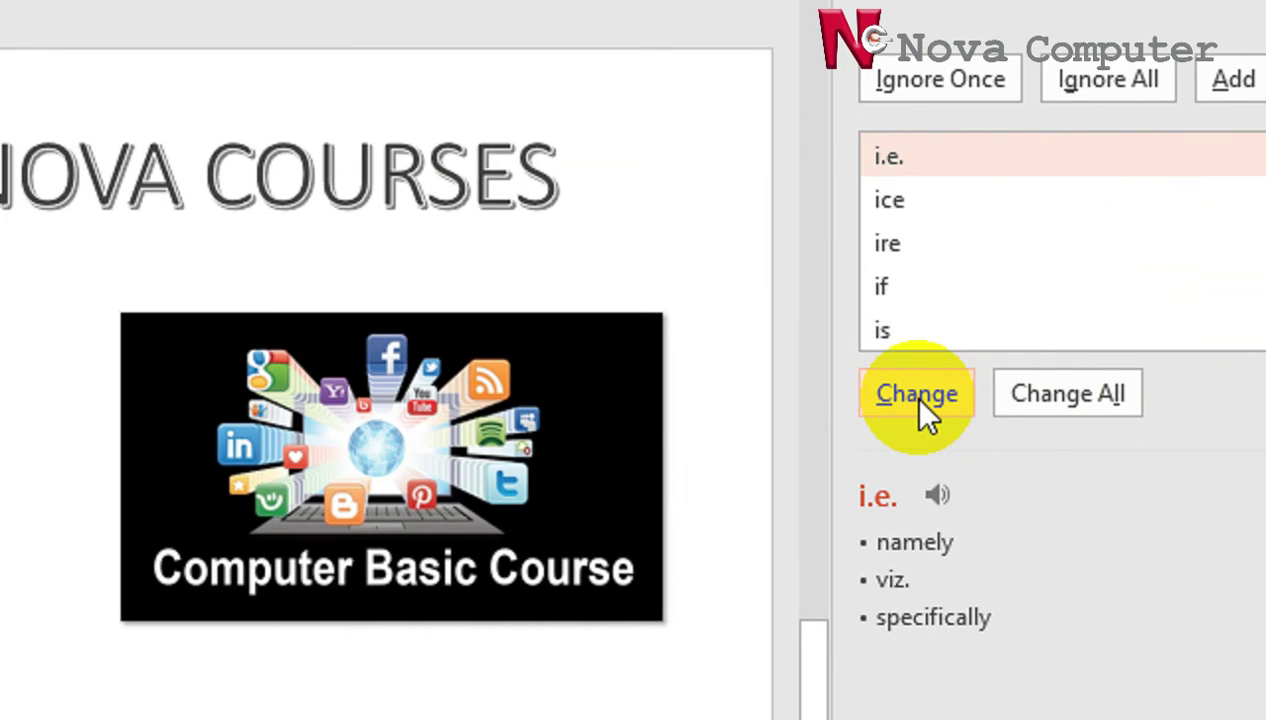
{"action": "left_click", "coordinate": [1056, 396]}
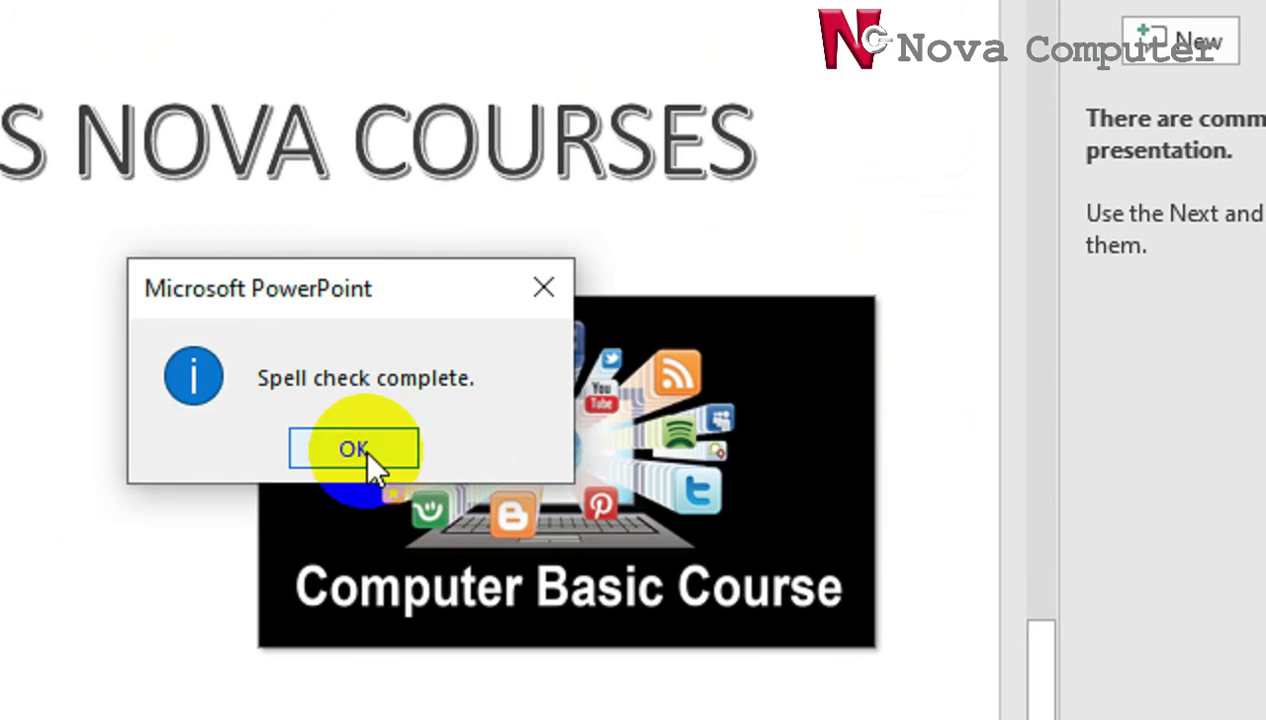
{"action": "left_click", "coordinate": [365, 458]}
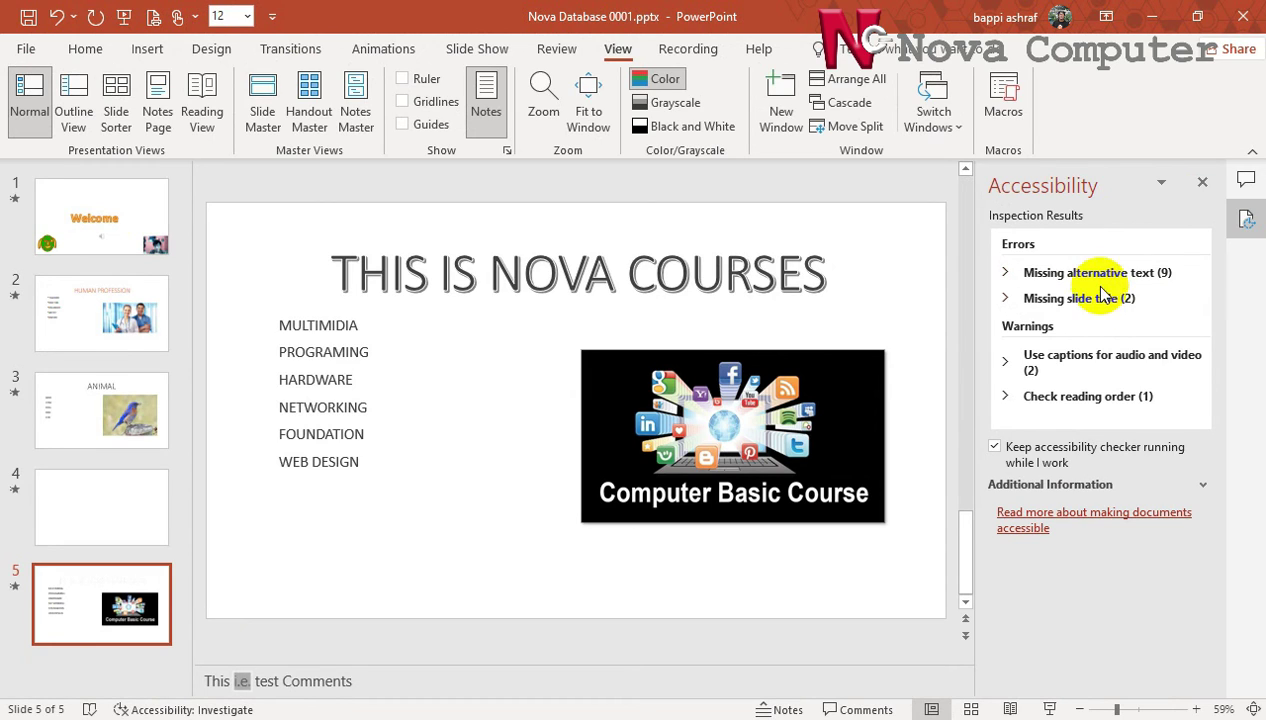
Expand the captions warning to list affected media and turn off the always-running accessibility checker.
{"action": "left_click", "coordinate": [72, 208]}
{"action": "left_click", "coordinate": [97, 489]}
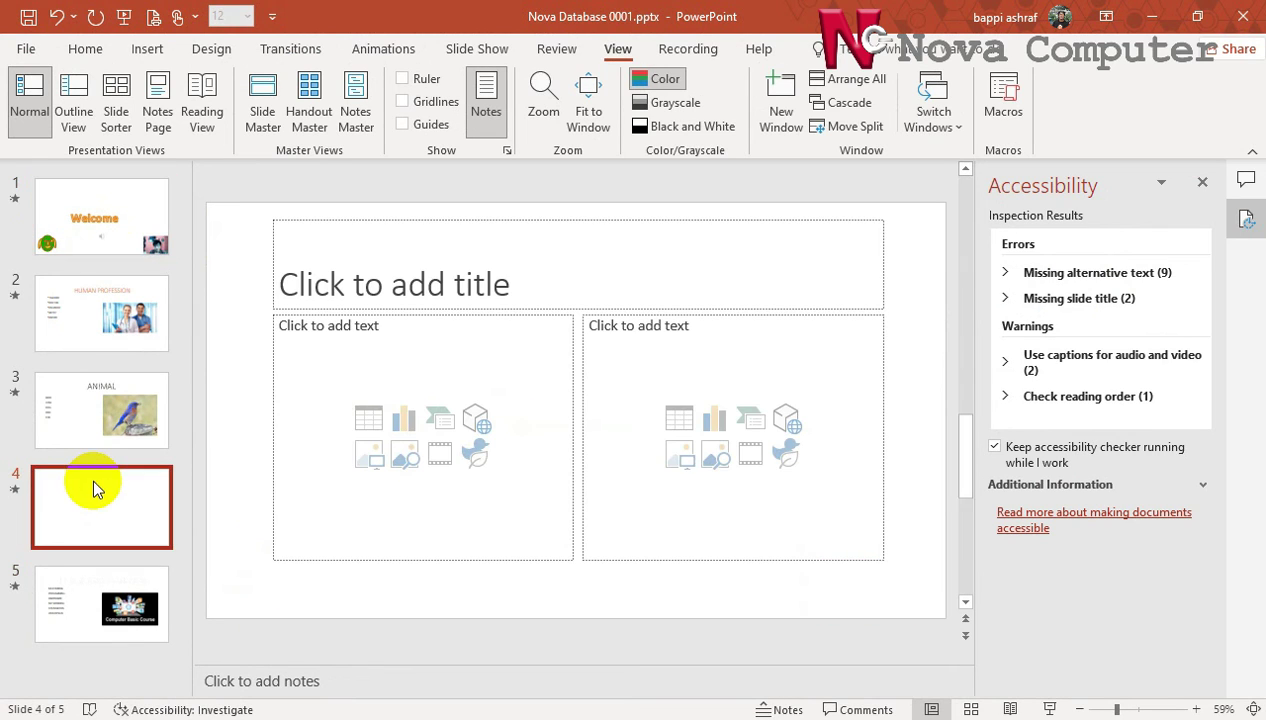
{"action": "left_click", "coordinate": [1116, 365]}
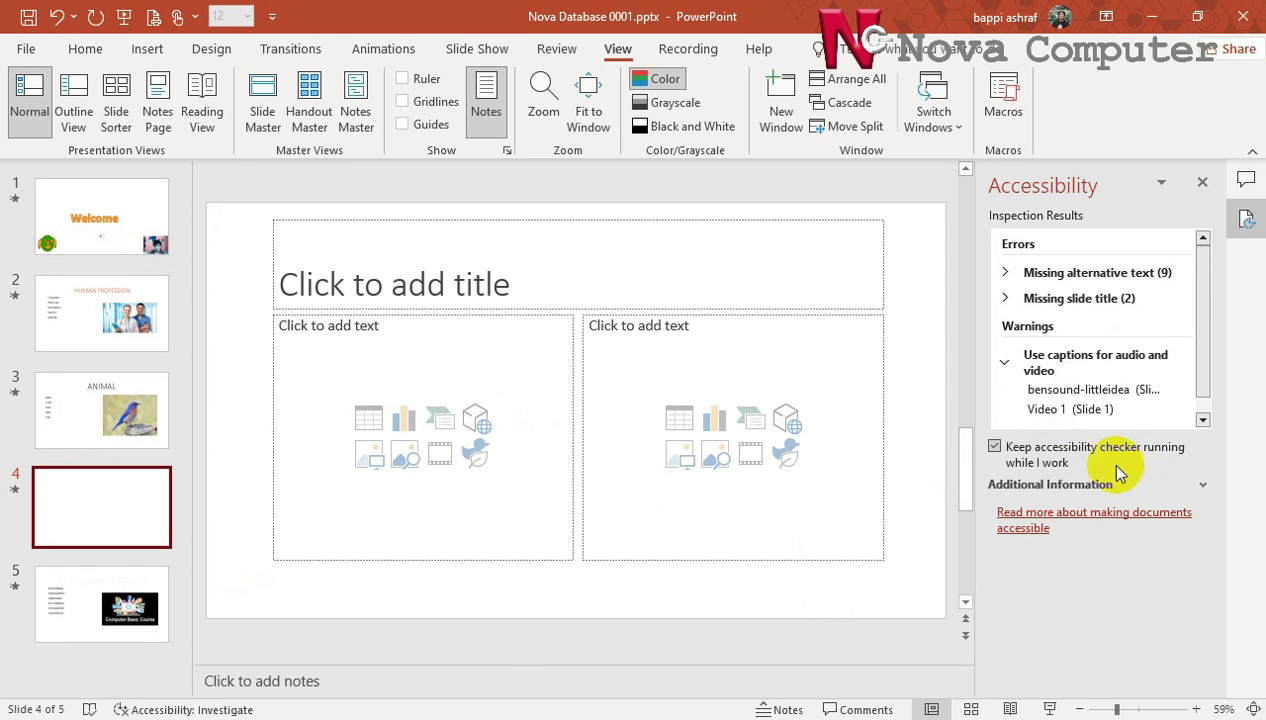
{"action": "left_click", "coordinate": [995, 447]}
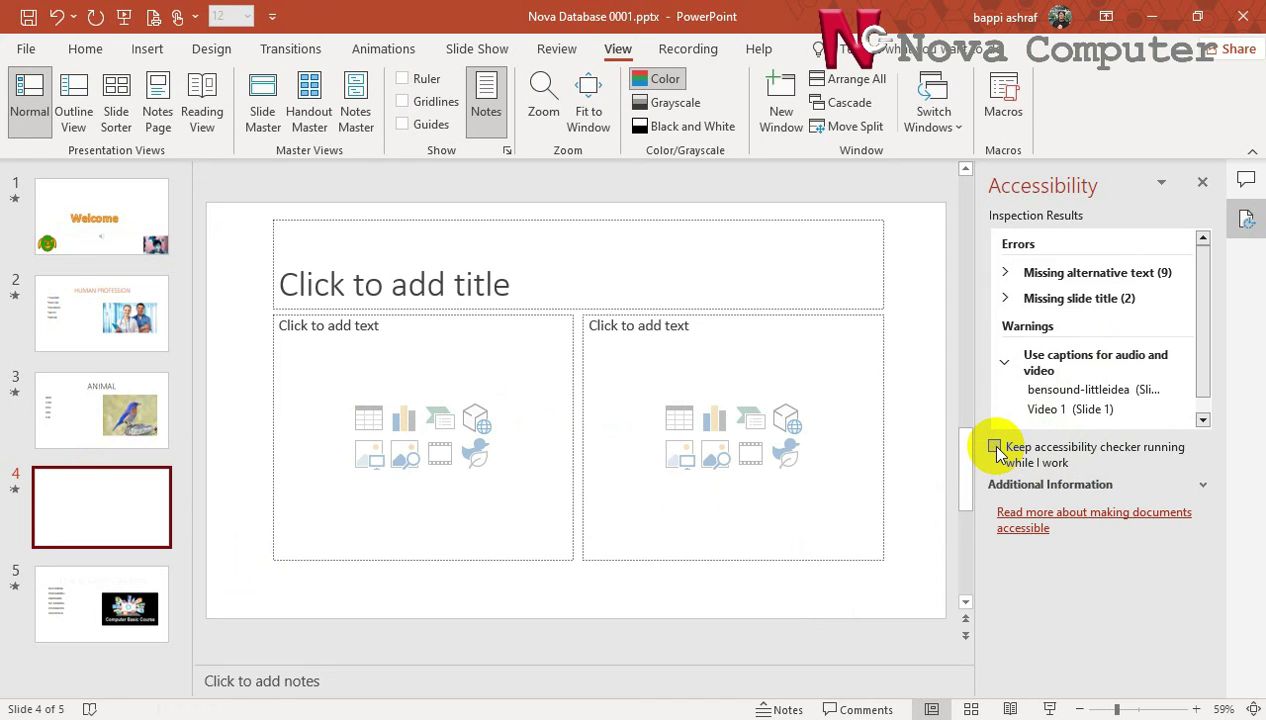